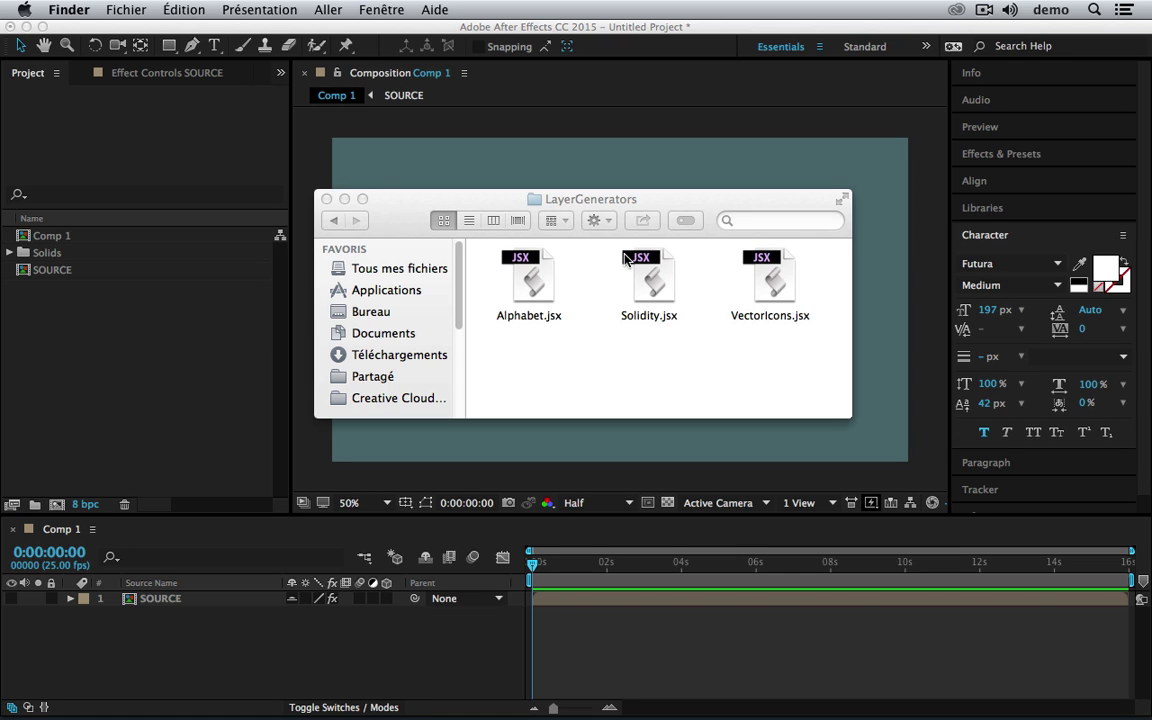
- Launch Alphabet.jsx from the LayerGenerators folder using File > Scripts > Run Script File
click(174, 394)
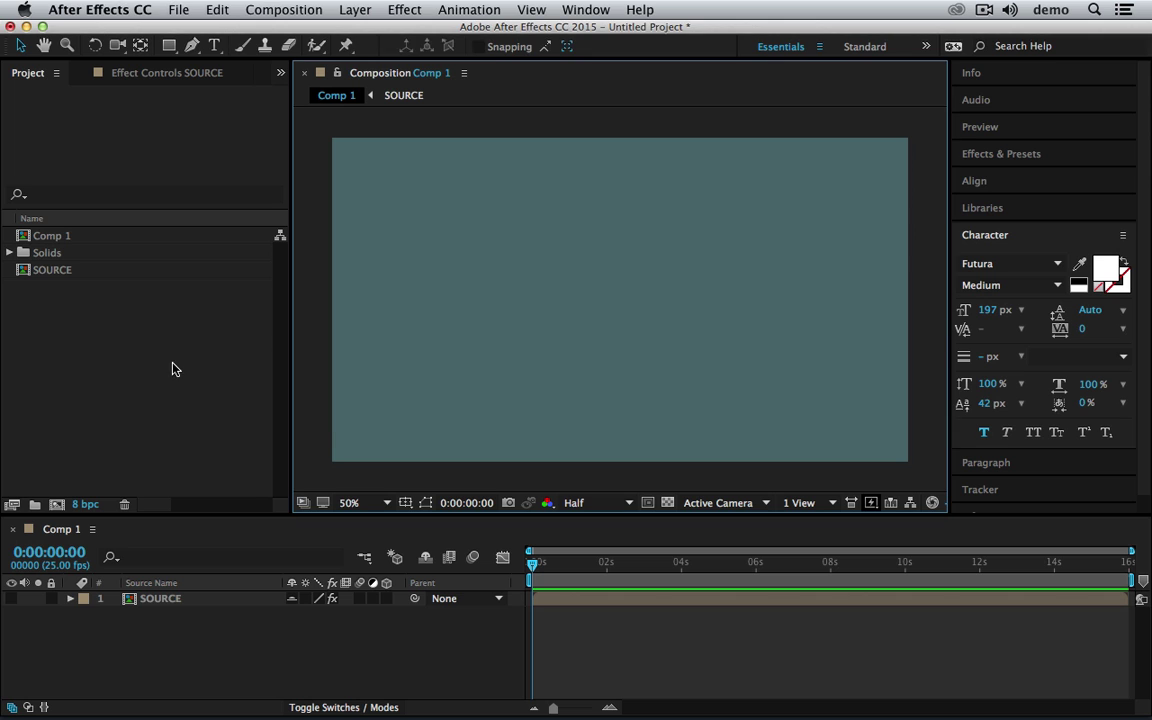
click(176, 10)
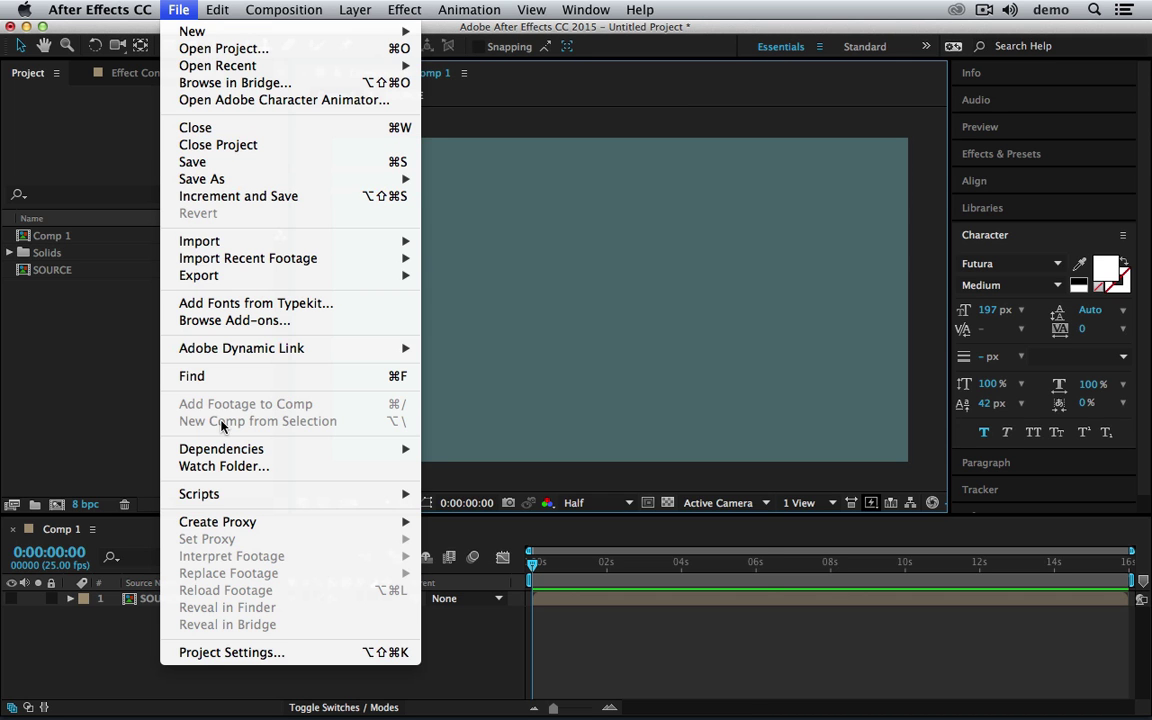
mouse_move(334, 496)
click(600, 283)
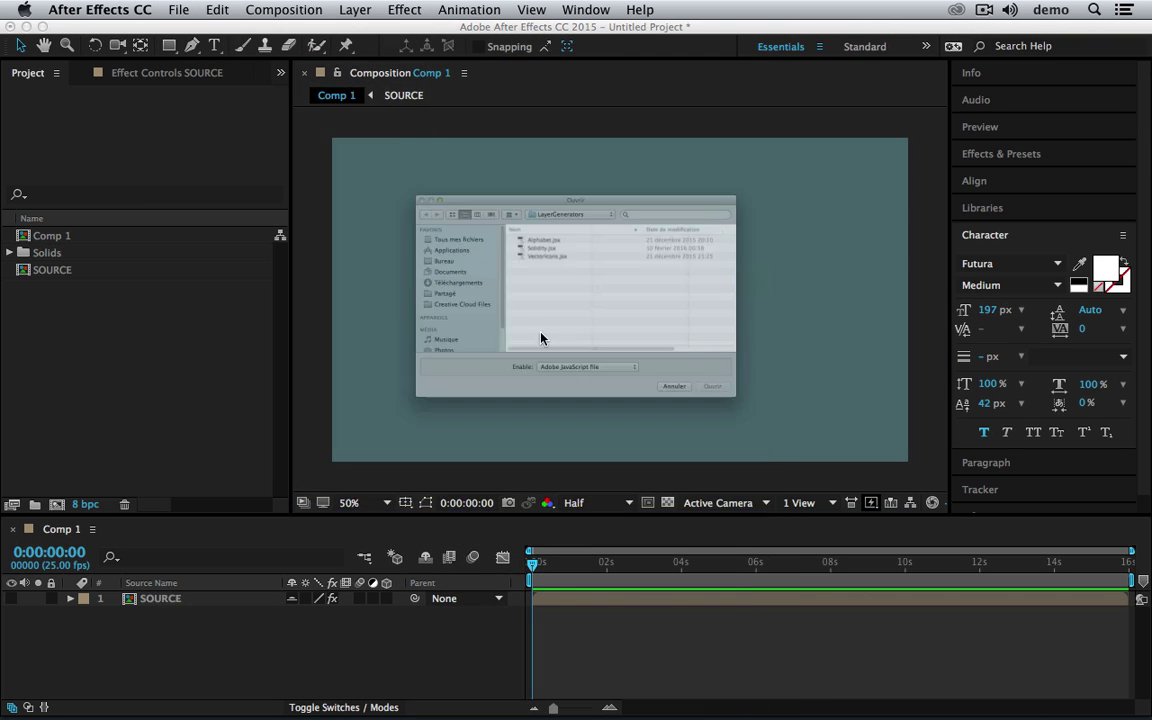
double_click(537, 187)
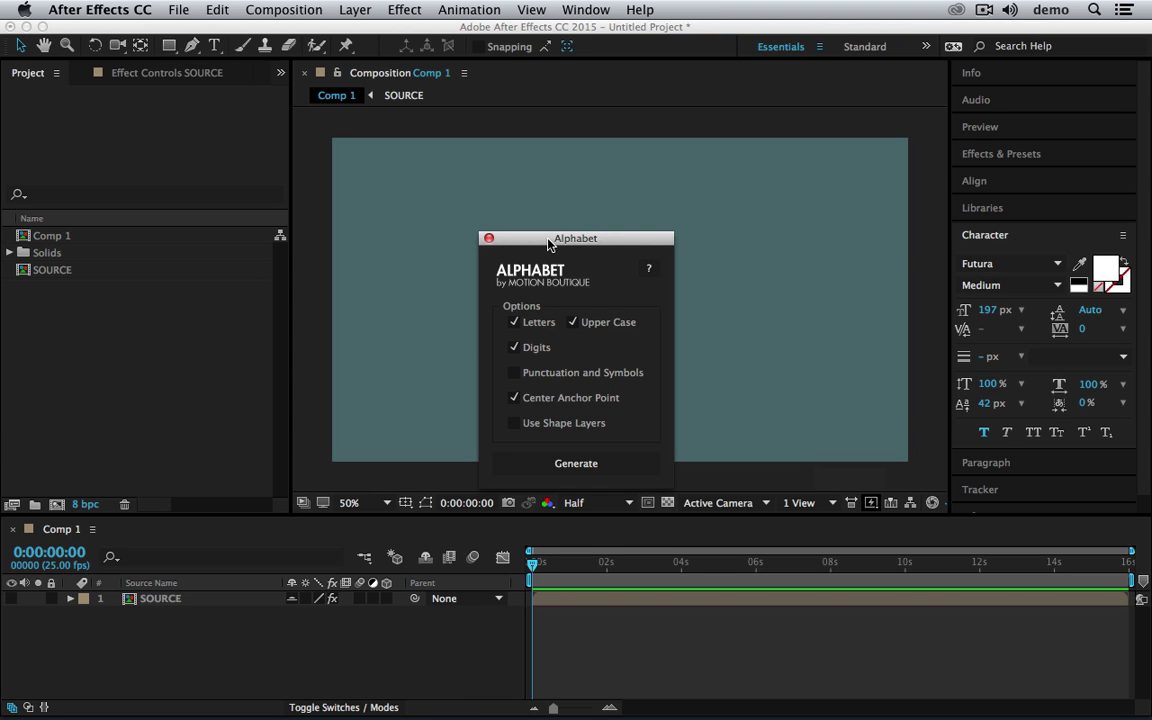
- Move the Alphabet panel aside, create a text layer 'A' in Comp 1 and select it
drag(548, 243, 388, 293)
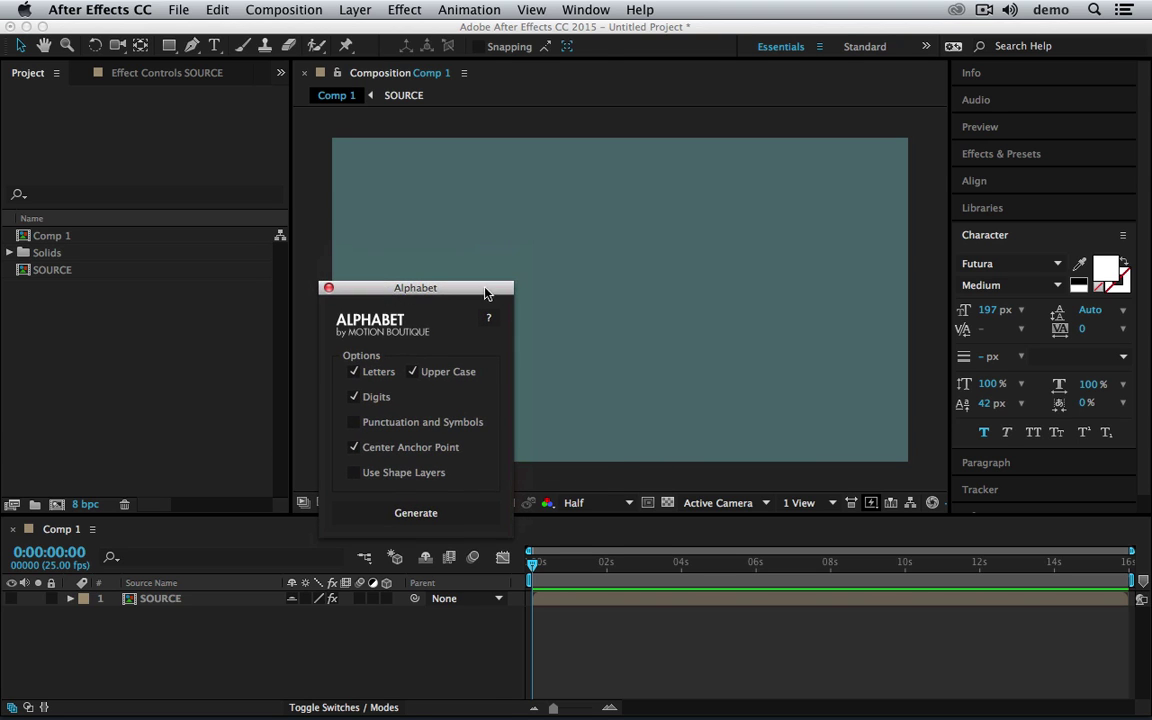
click(611, 265)
key(super+t)
click(612, 268)
text(A)
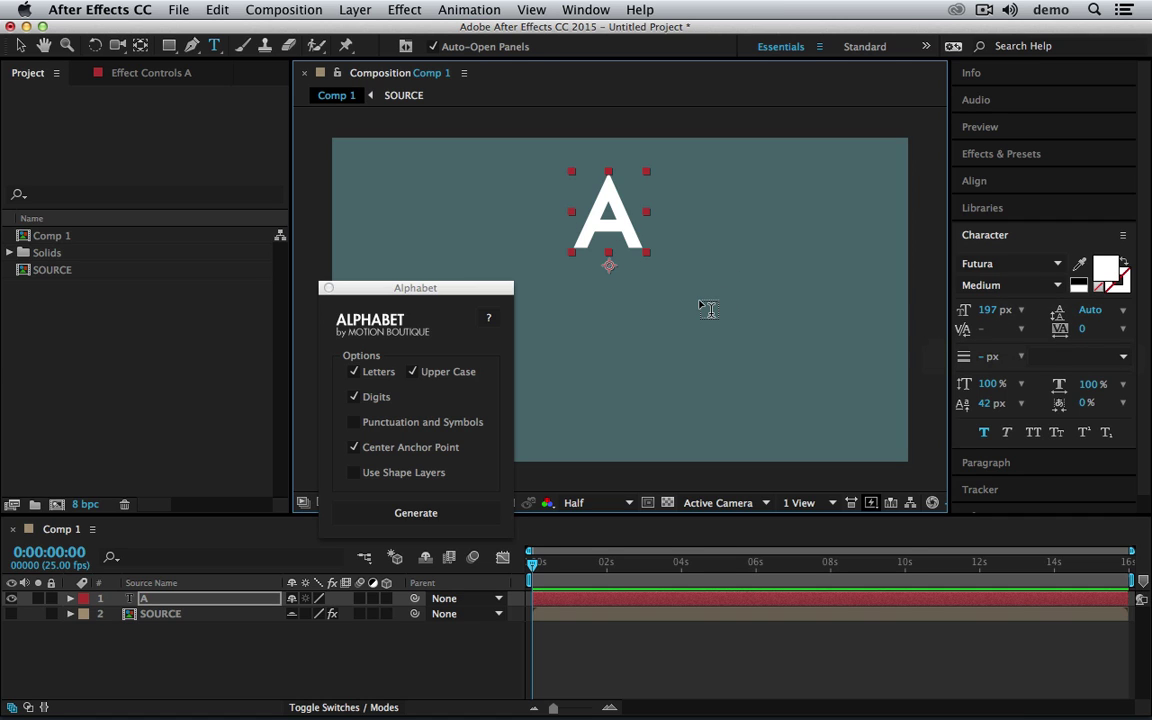
key(v)
click(664, 265)
click(598, 205)
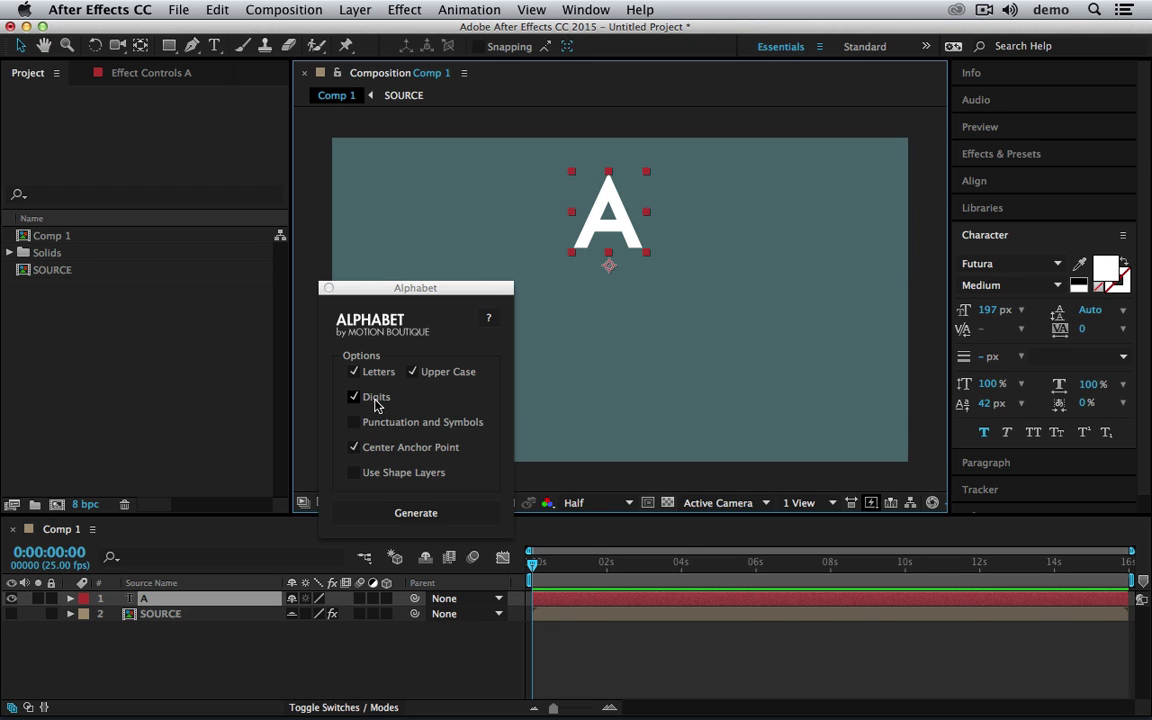
- Generate the letter set from A, then drag A right, B down and C to the top right
click(490, 521)
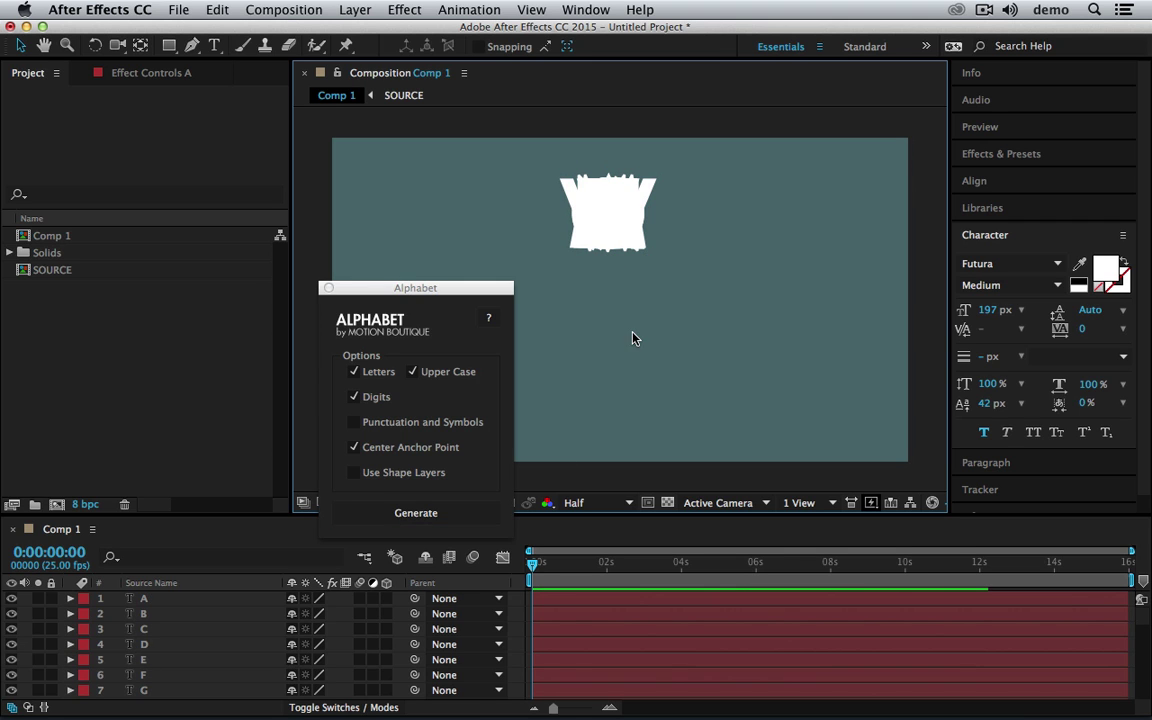
click(150, 600)
drag(620, 255, 774, 324)
key(super+Down)
drag(615, 228, 666, 404)
key(super+Down)
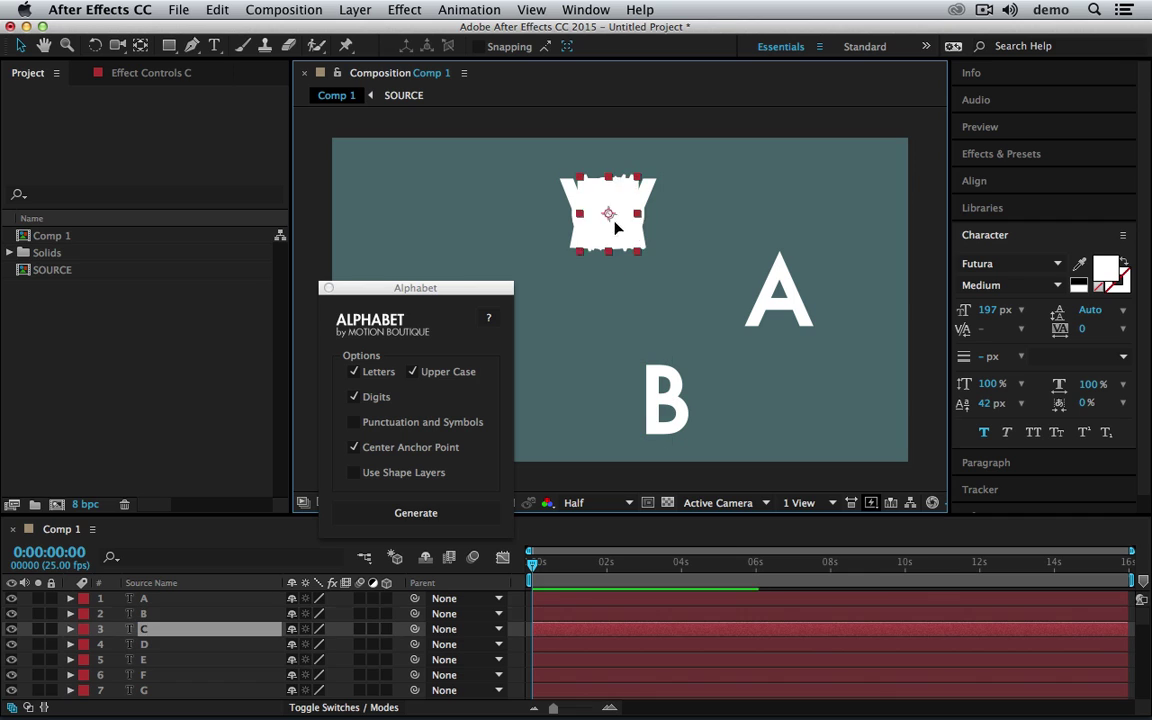
drag(645, 231, 799, 207)
click(660, 415)
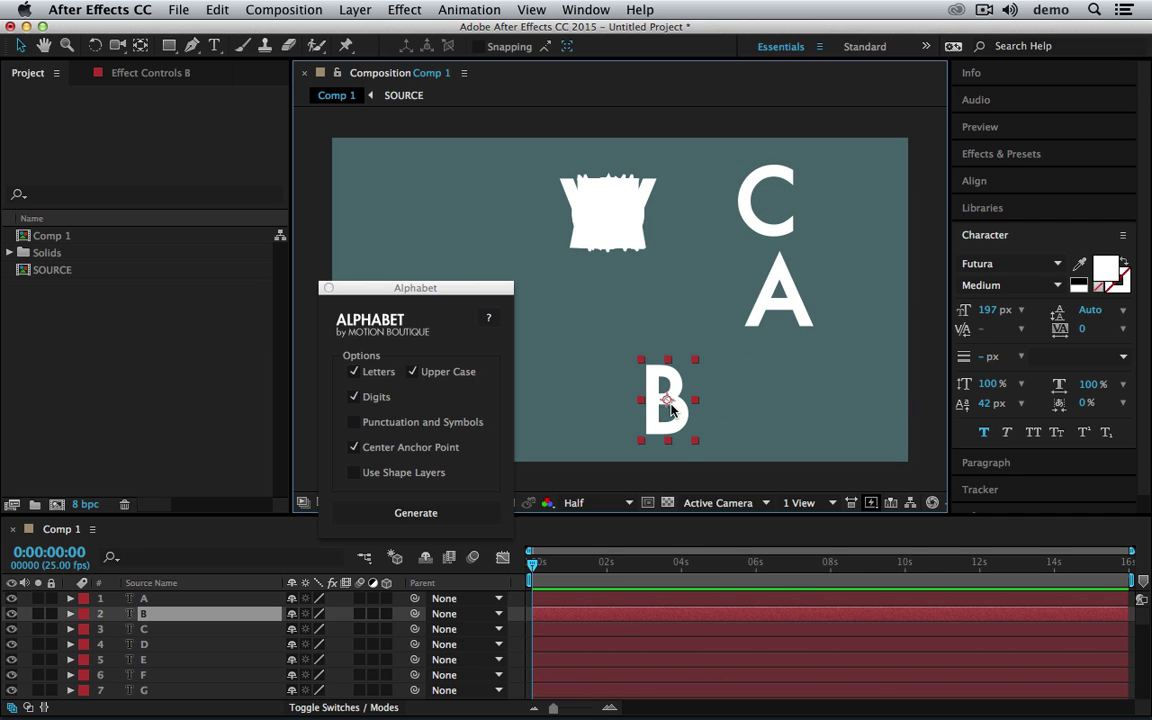
click(590, 370)
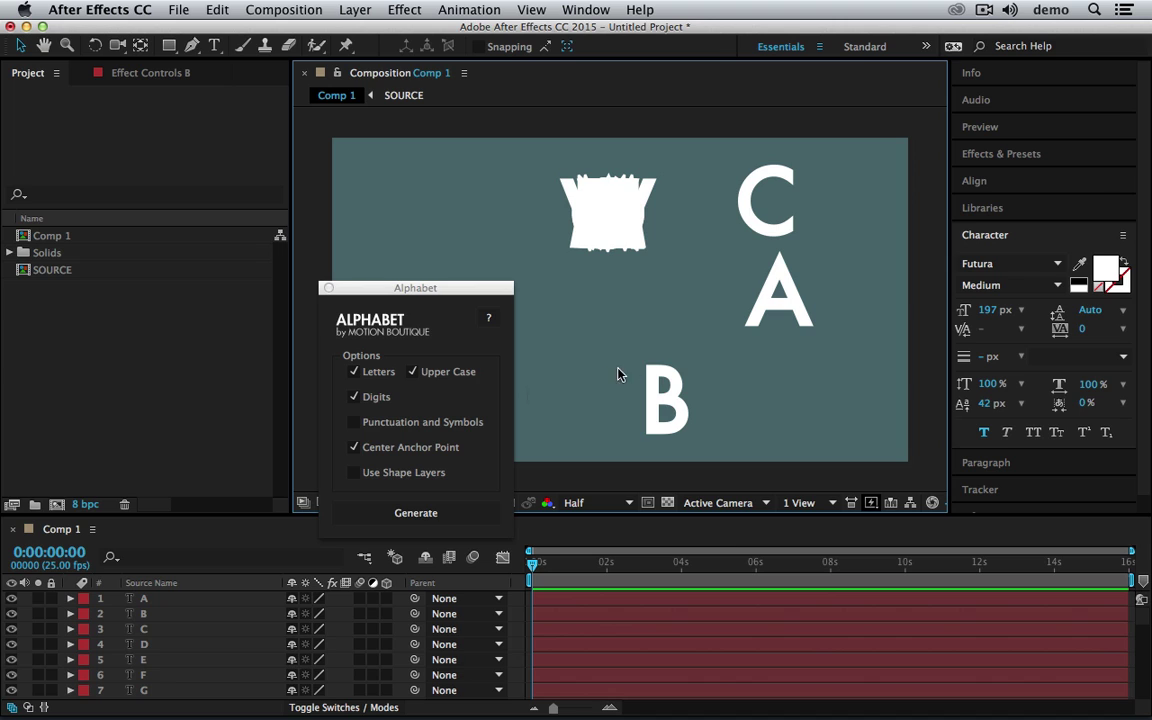
- Switch Alphabet from Letters, Upper Case and Digits to Punctuation and Symbols, and generate from layer A
click(440, 372)
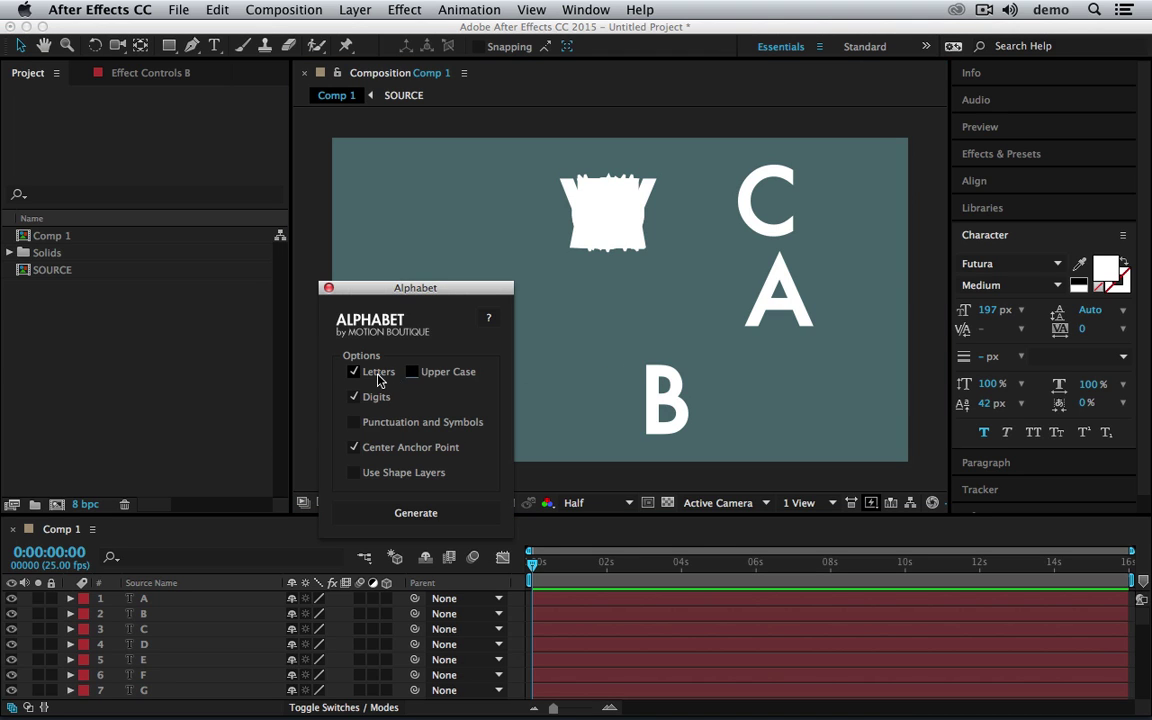
click(378, 372)
click(376, 397)
click(422, 424)
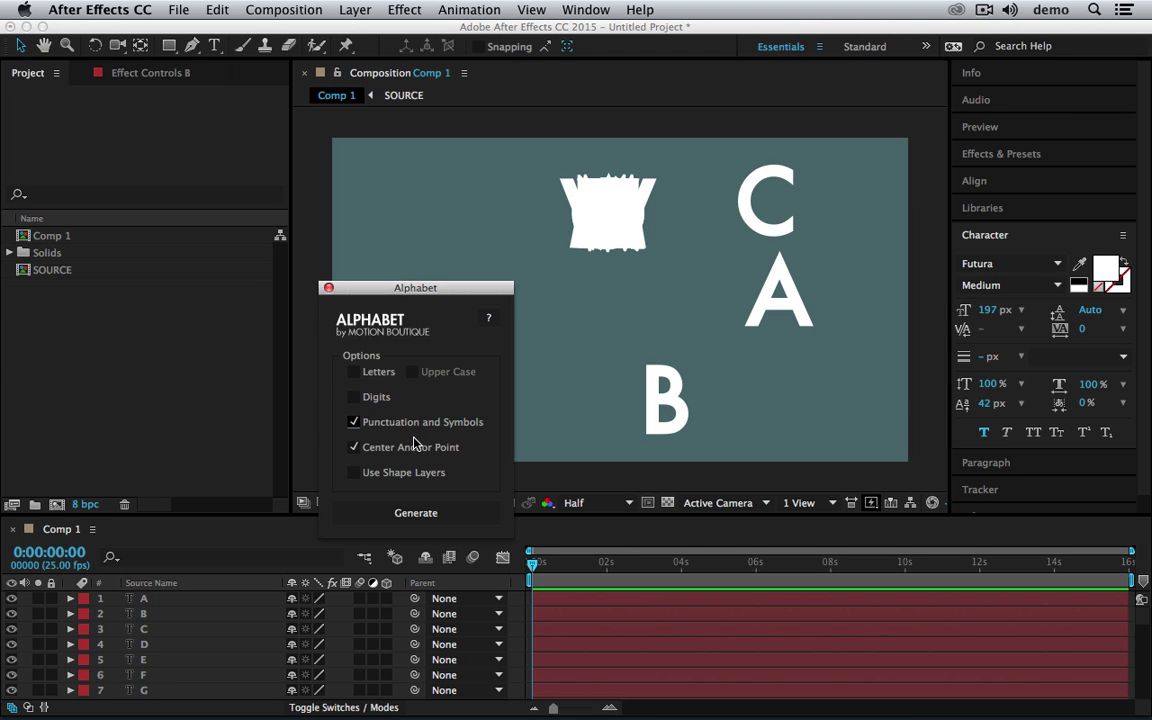
click(155, 598)
click(416, 513)
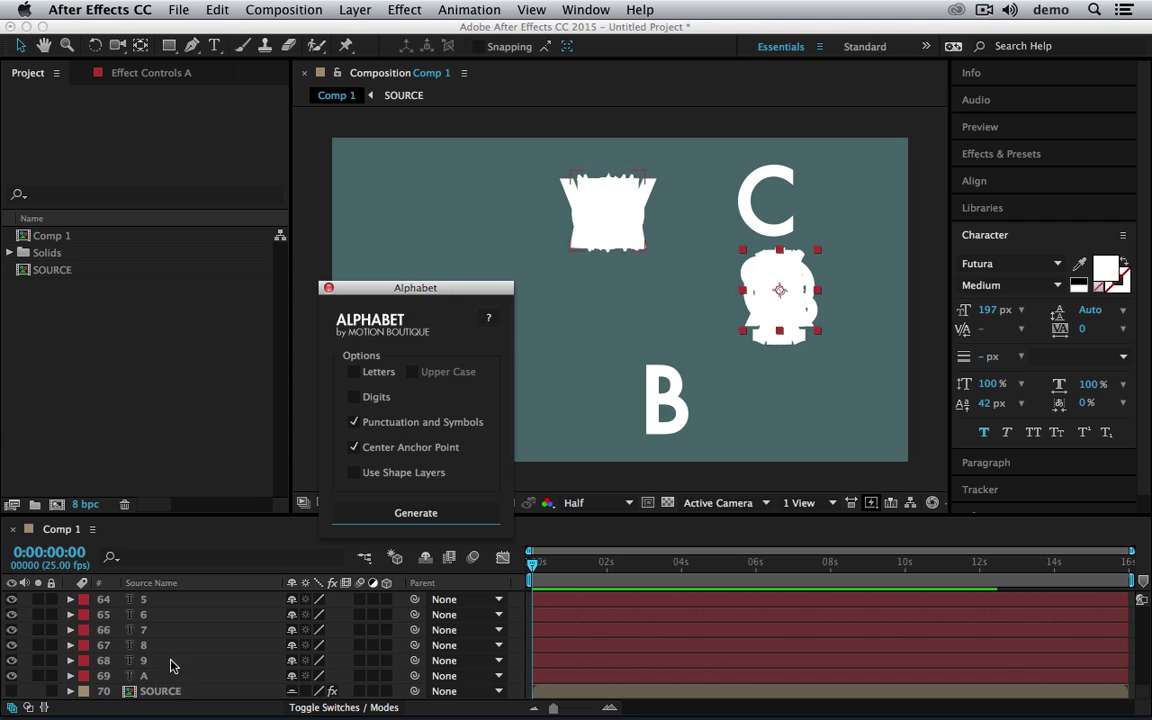
click(170, 662)
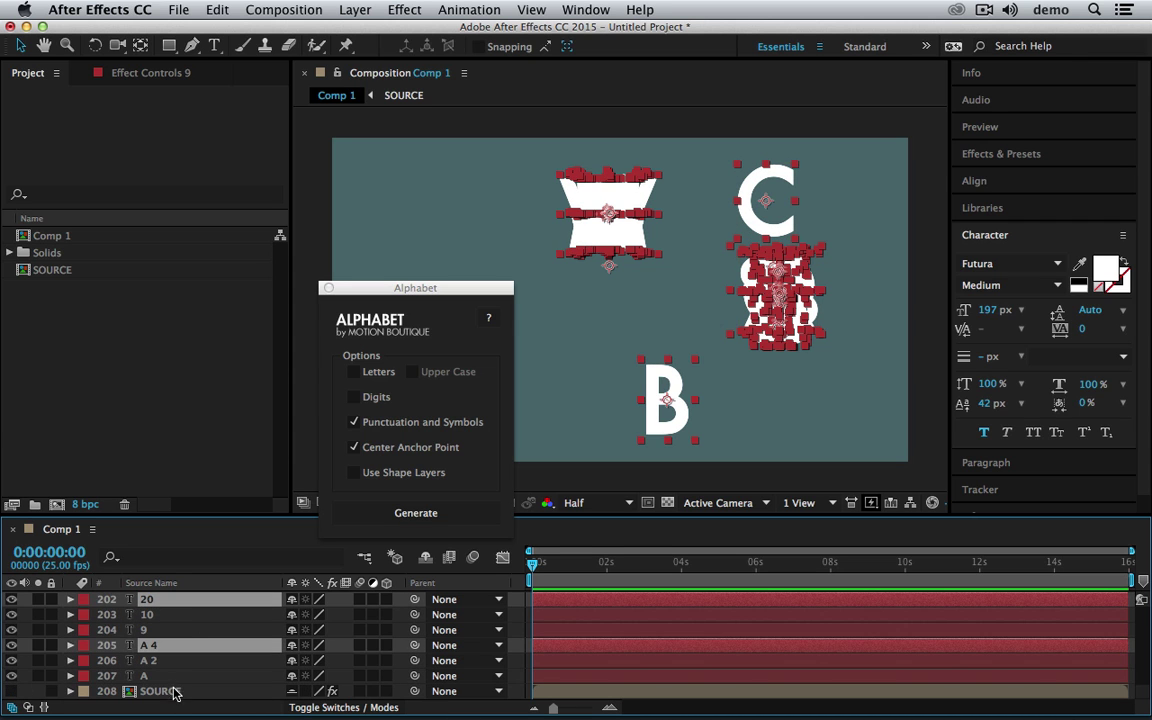
- Run Create in the SOURCE layer's Pastiche effect, then move the Alphabet panel left
click(174, 692)
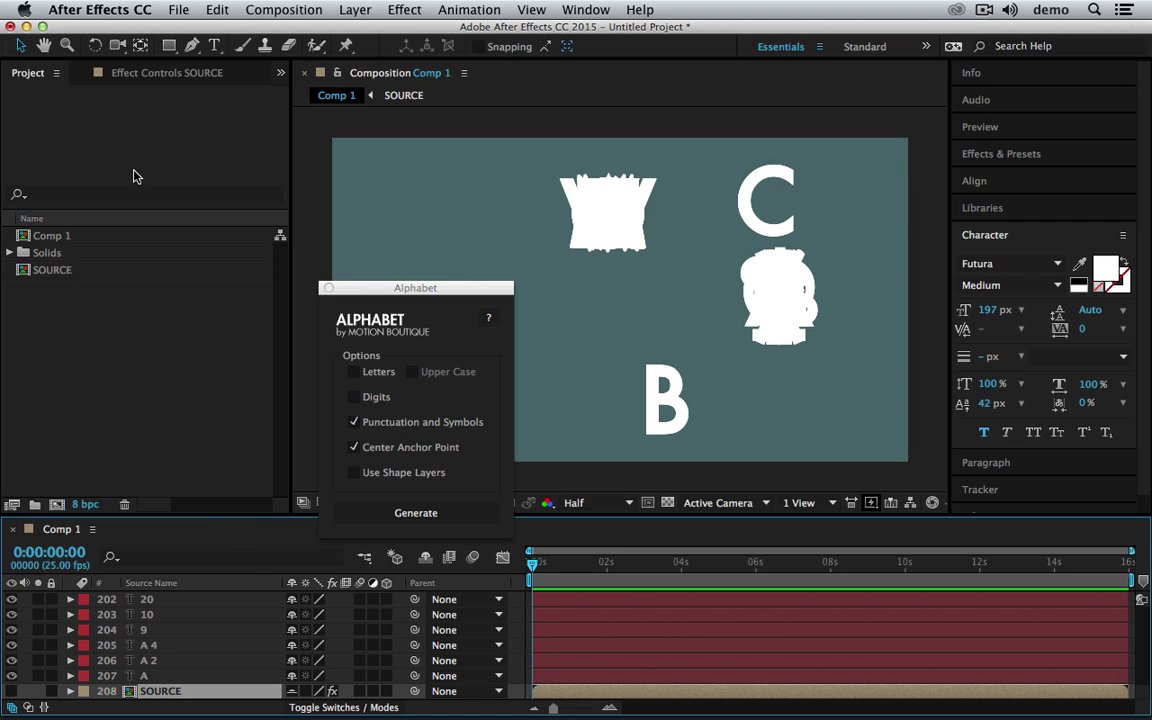
click(165, 72)
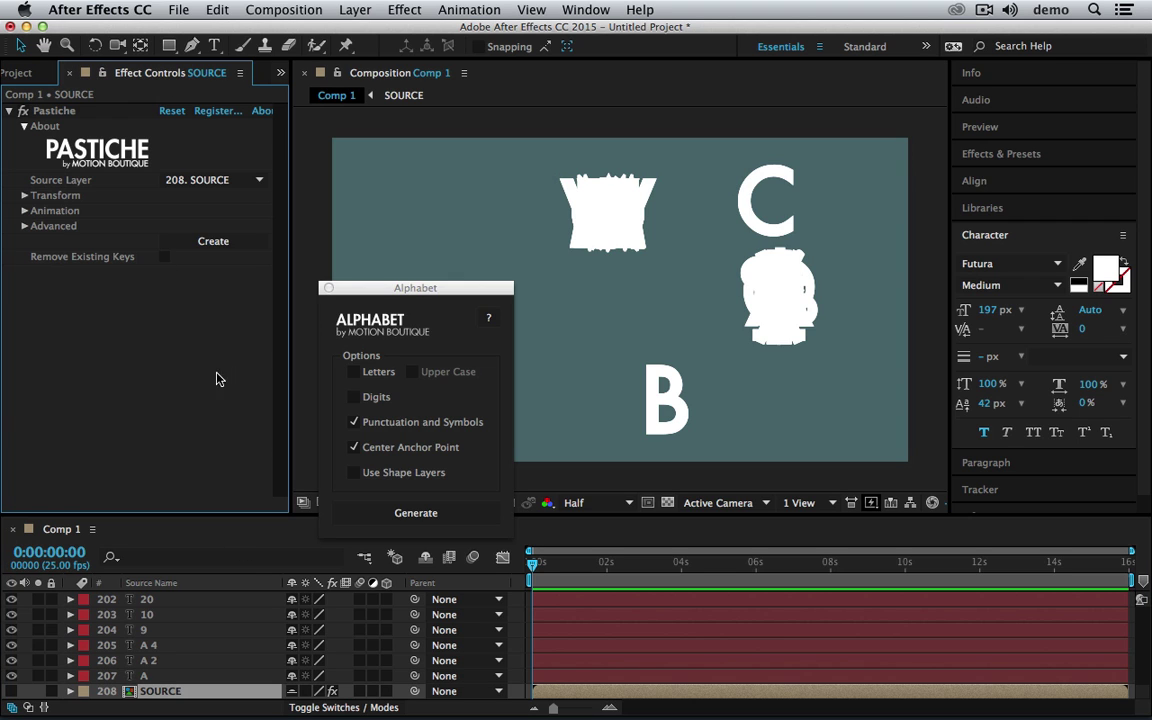
click(210, 250)
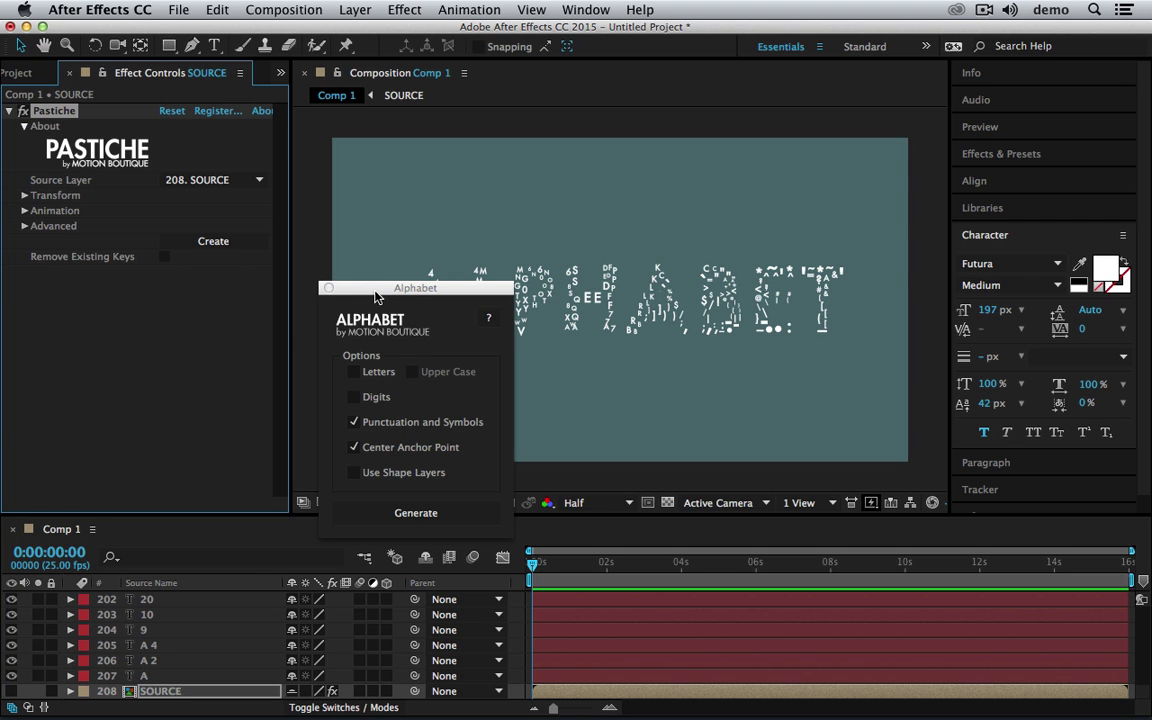
drag(376, 293, 96, 340)
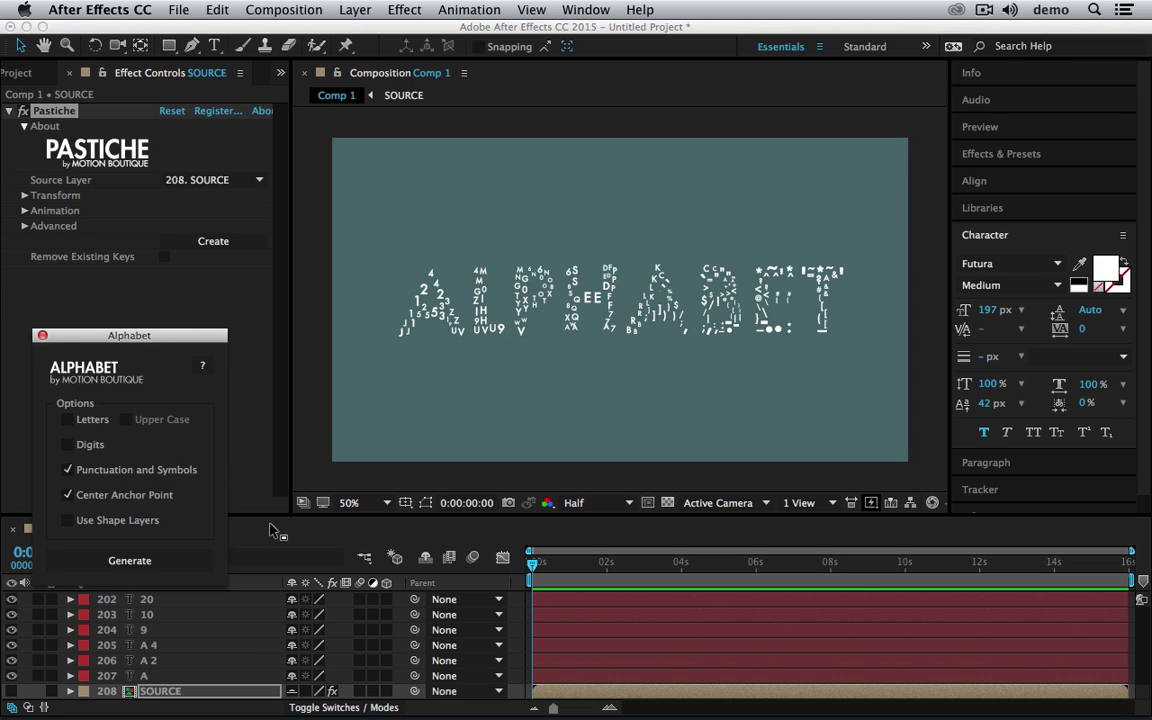
- Delete every generated letter except one C, and move that C to the upper left
click(407, 341)
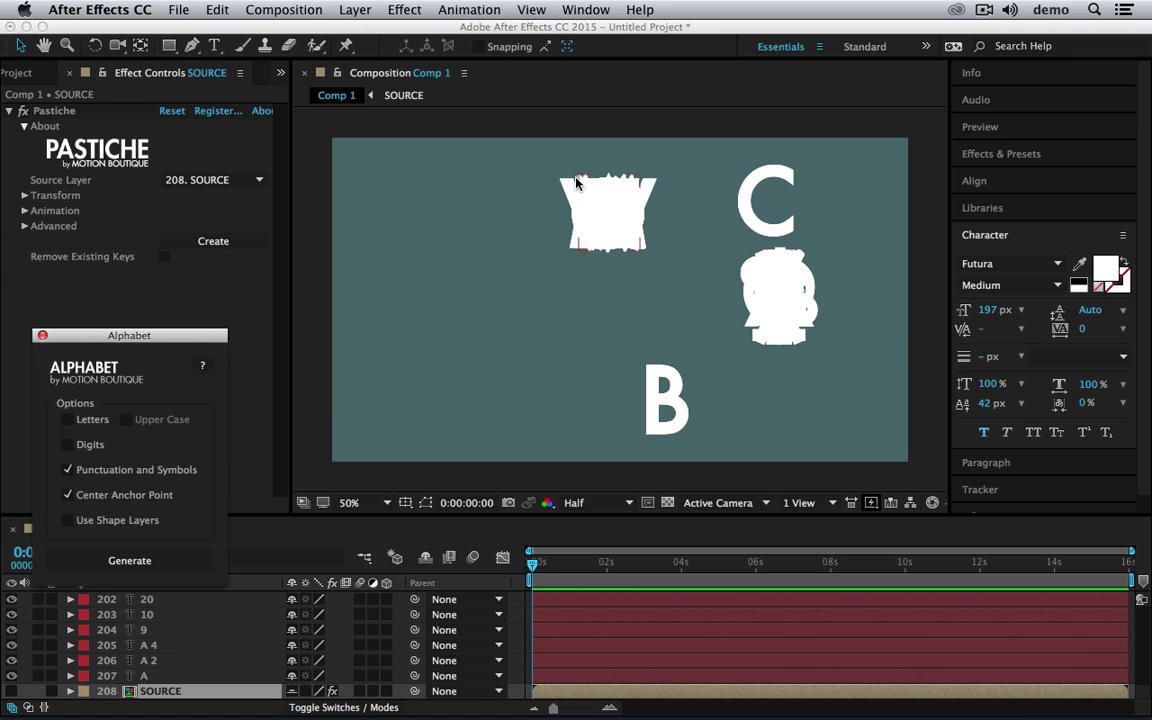
drag(545, 175, 823, 478)
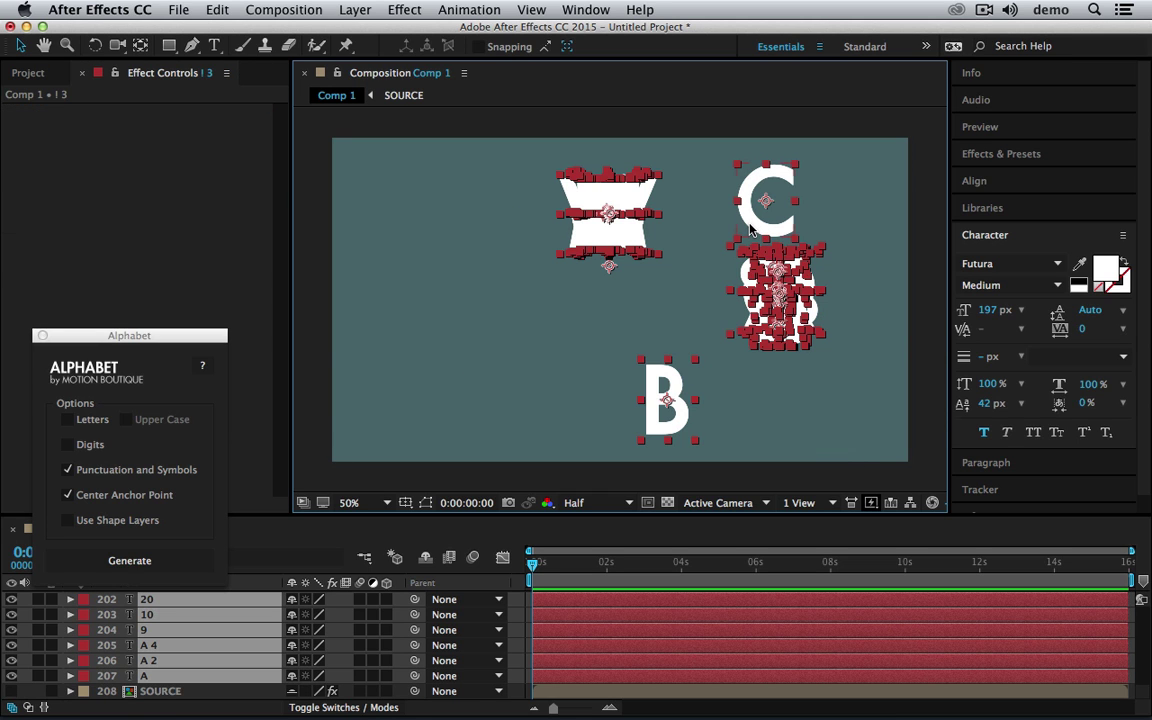
shift+click(750, 229)
key(Delete)
drag(756, 220, 428, 270)
key(Delete)
click(766, 205)
key(Delete)
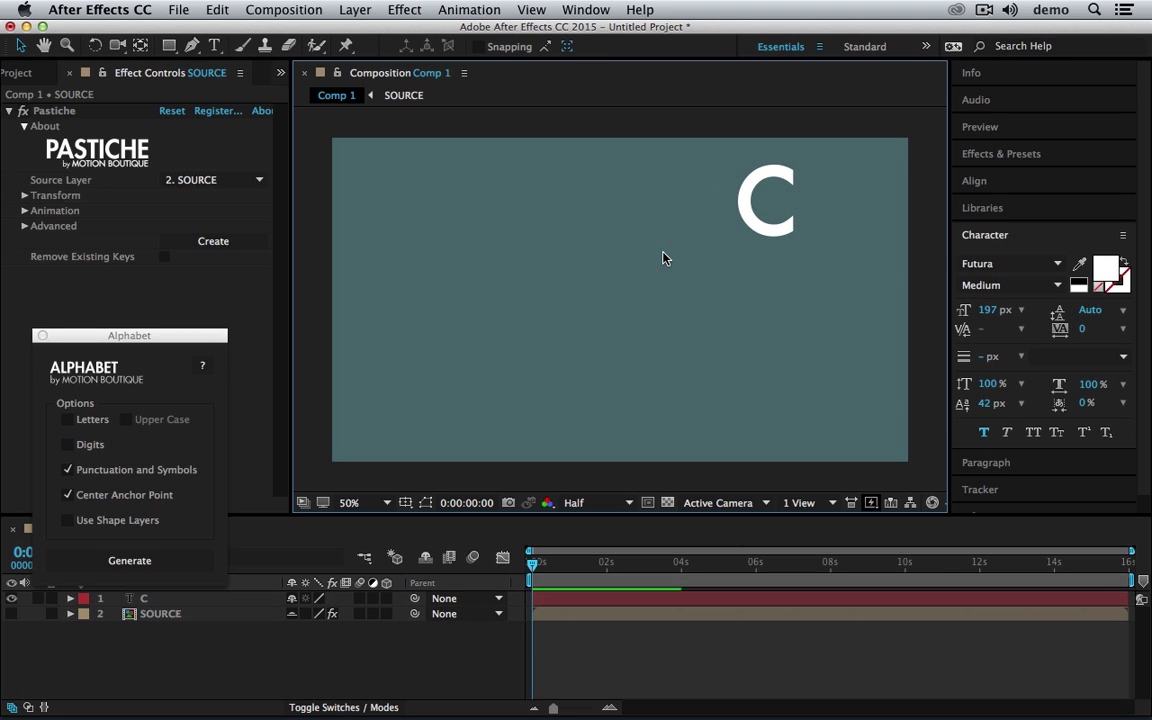
click(765, 222)
drag(765, 222, 447, 265)
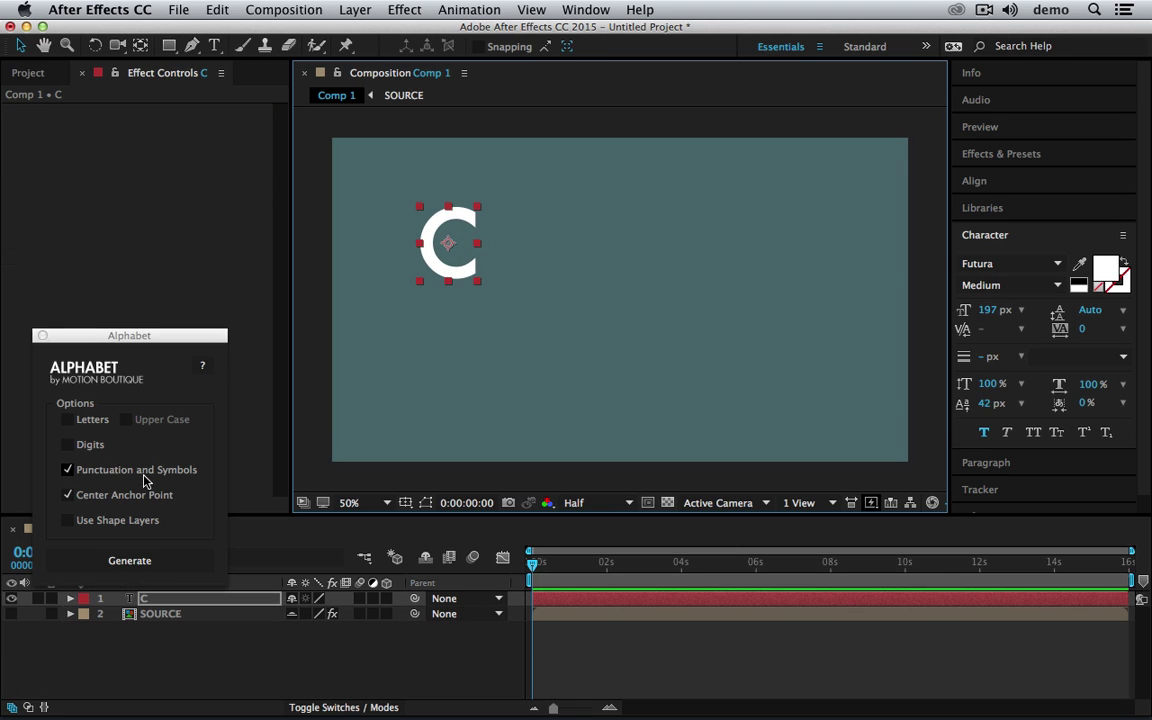
- Set Alphabet to Letters, Upper Case, Use Shape Layers and Center Anchor Point, without digits or punctuation
click(67, 419)
click(86, 443)
click(121, 444)
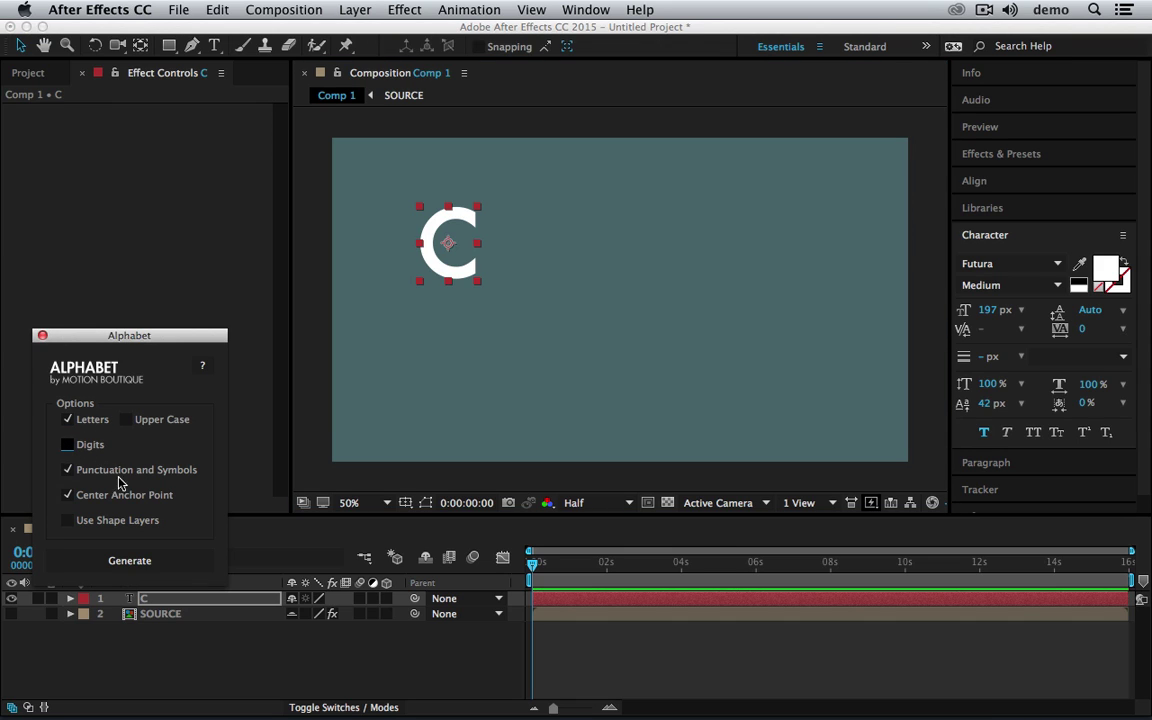
click(150, 421)
click(125, 472)
click(123, 496)
click(123, 496)
click(120, 522)
drag(152, 336, 199, 270)
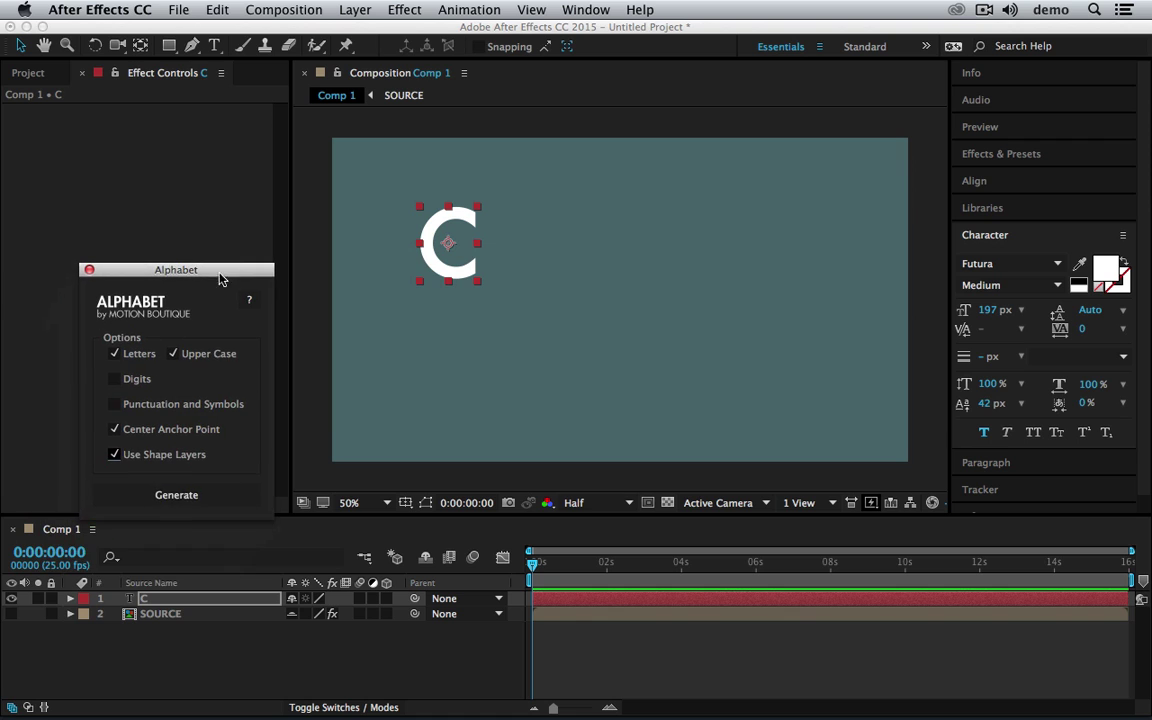
- Generate upper-case shape-layer letters from C and drag A Outlines out to the right
click(189, 494)
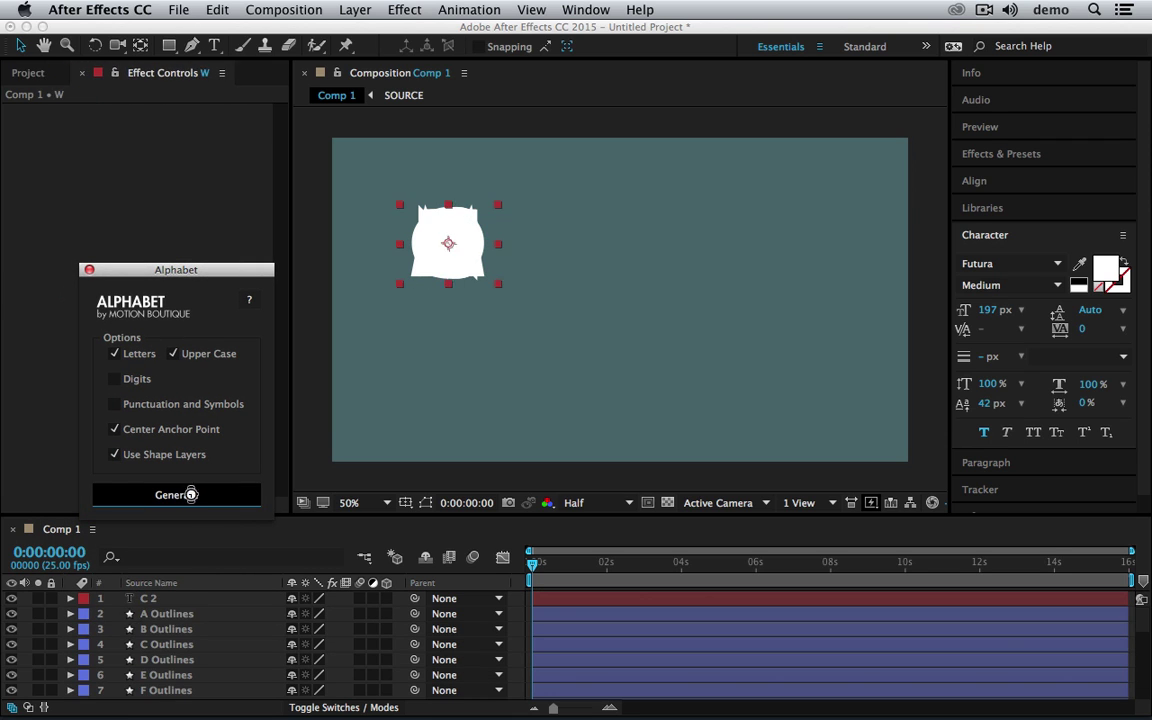
click(175, 598)
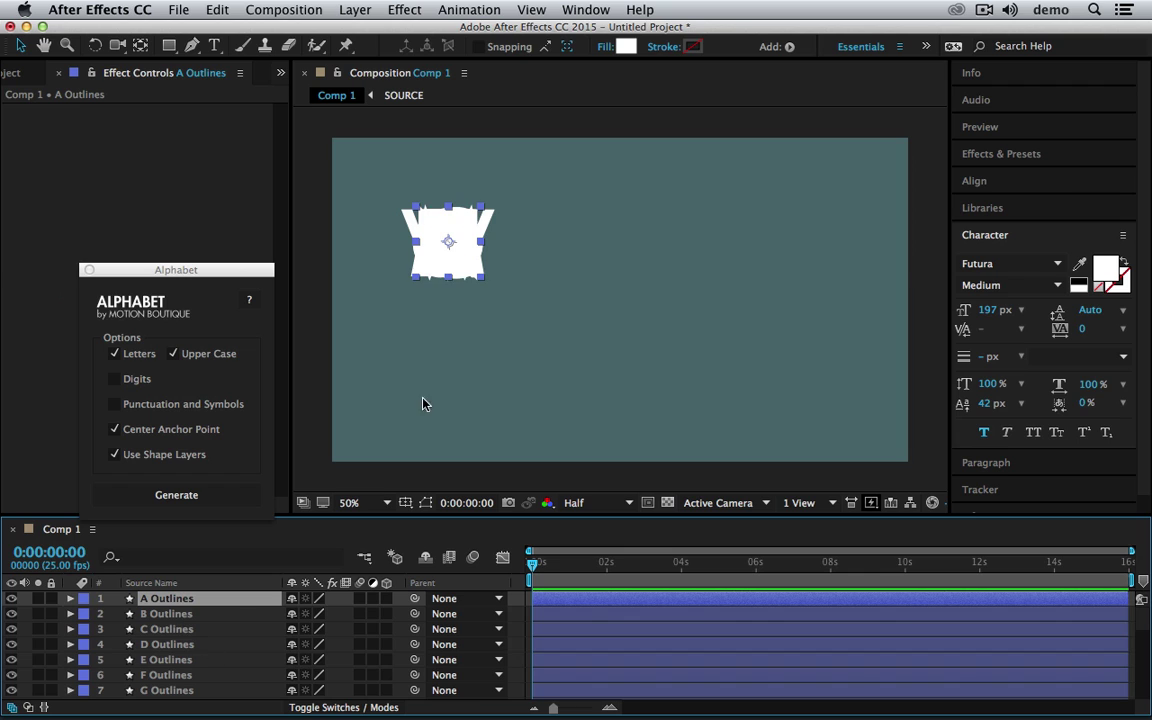
drag(457, 270, 687, 281)
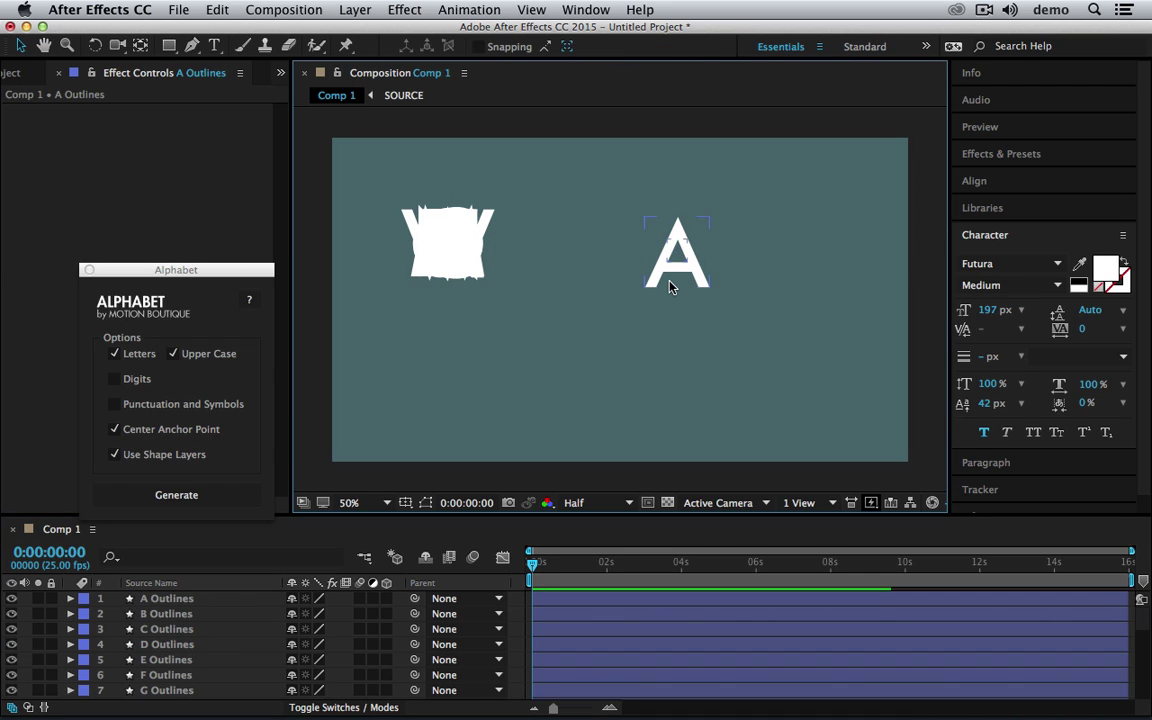
click(472, 398)
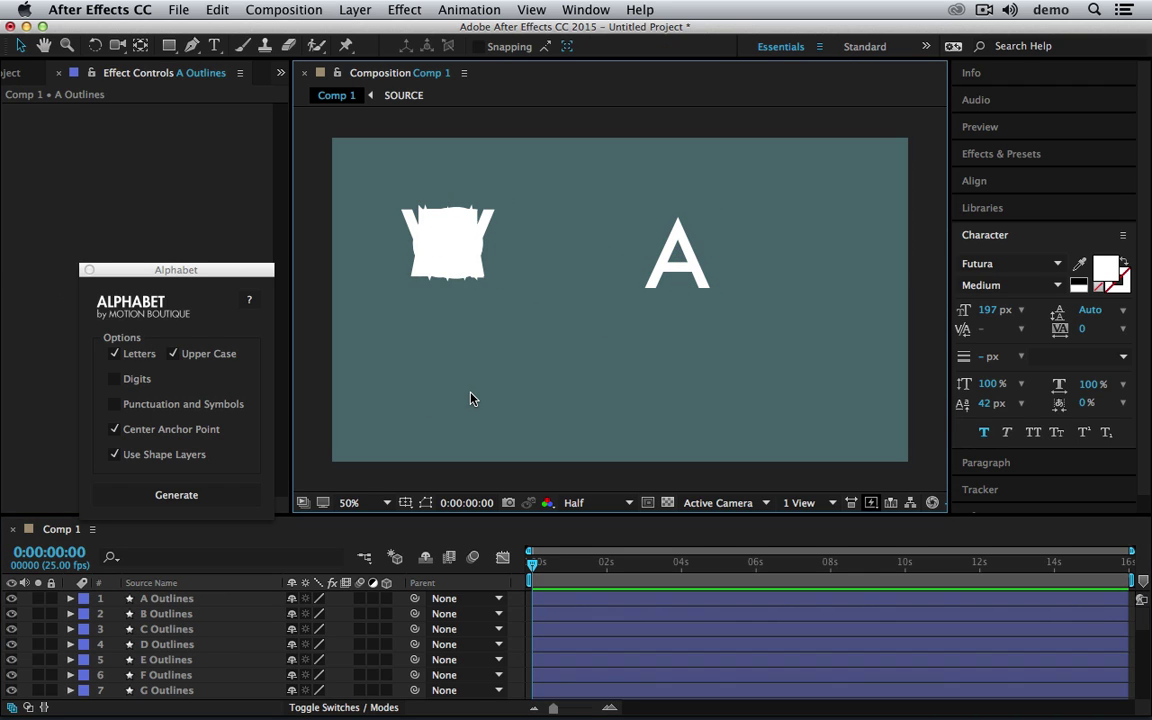
- Close the Alphabet panel and delete all layers except SOURCE
click(89, 270)
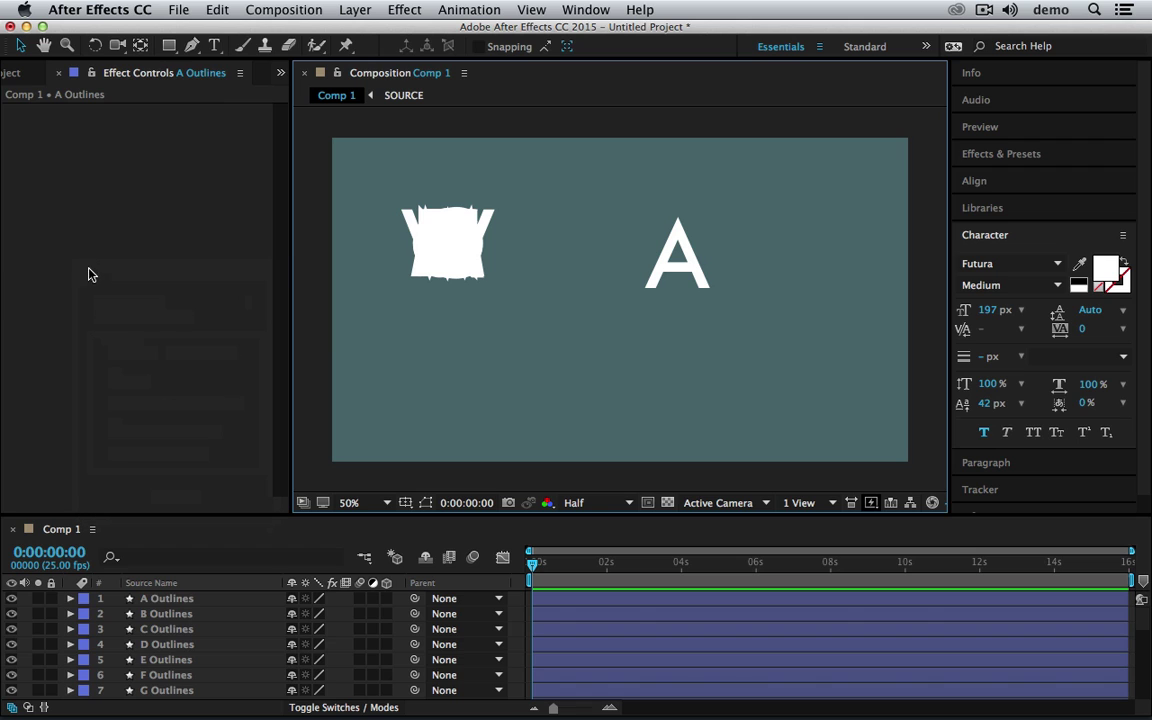
click(150, 643)
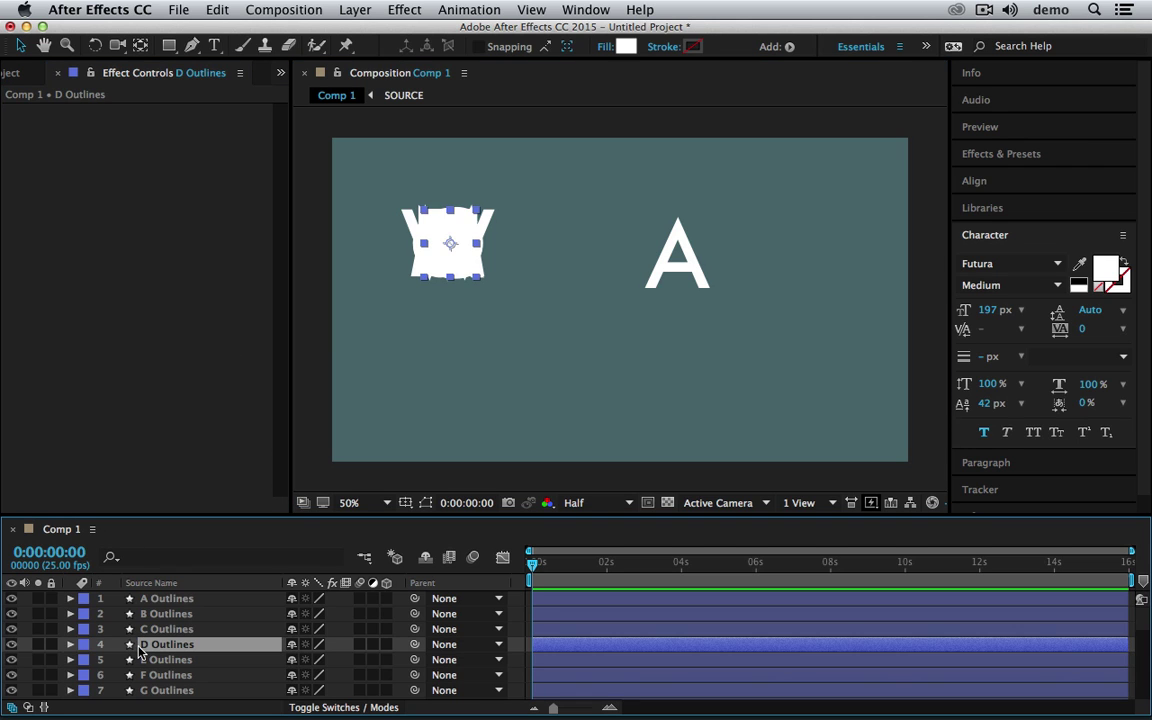
key(super+a)
scroll(141, 638, down, 5)
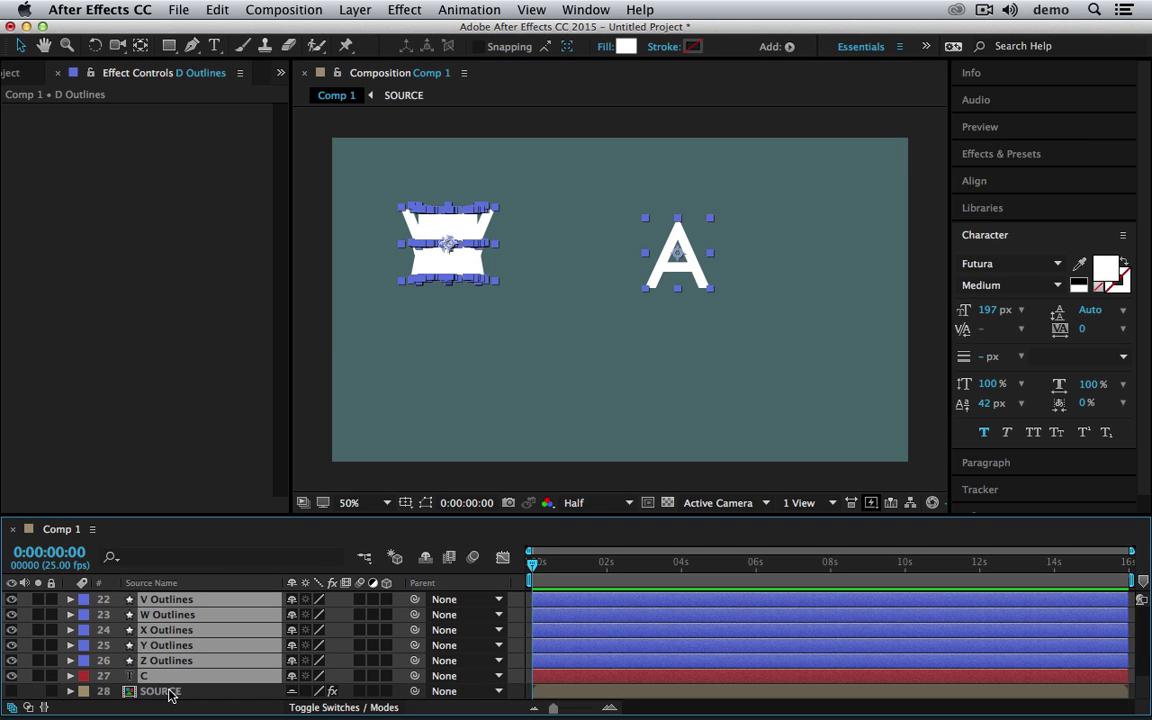
super+click(170, 692)
key(Delete)
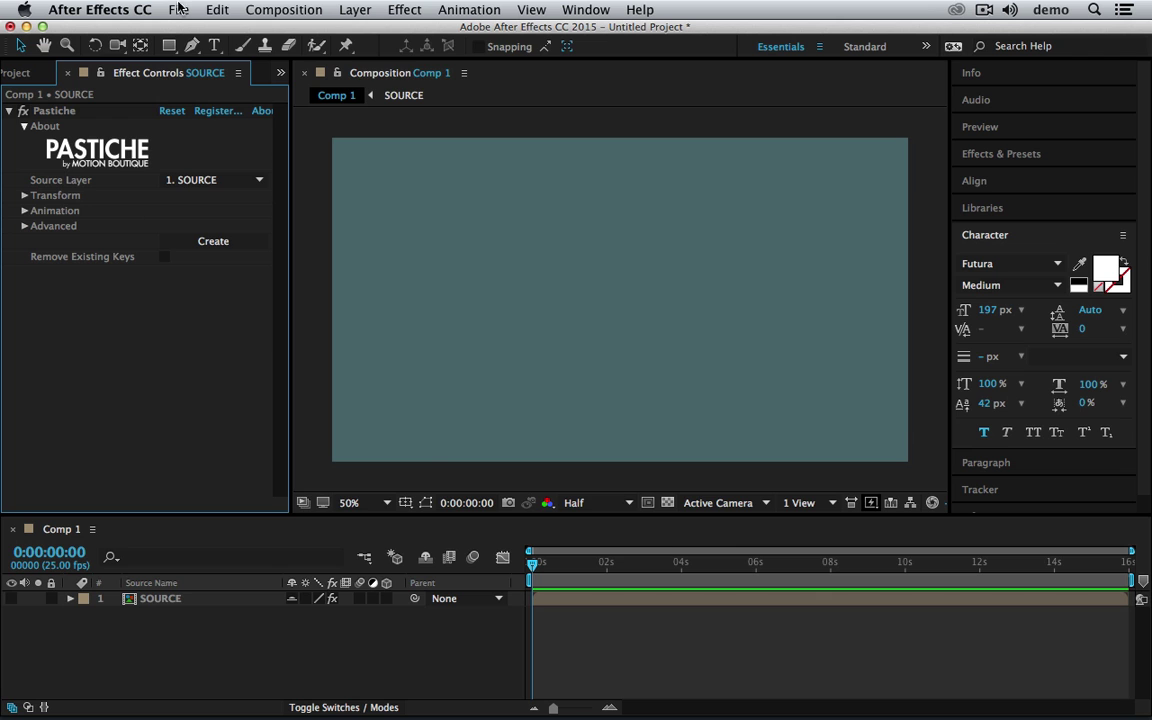
- Launch the VectorIcons.jsx script and move its window aside
click(179, 9)
mouse_move(250, 494)
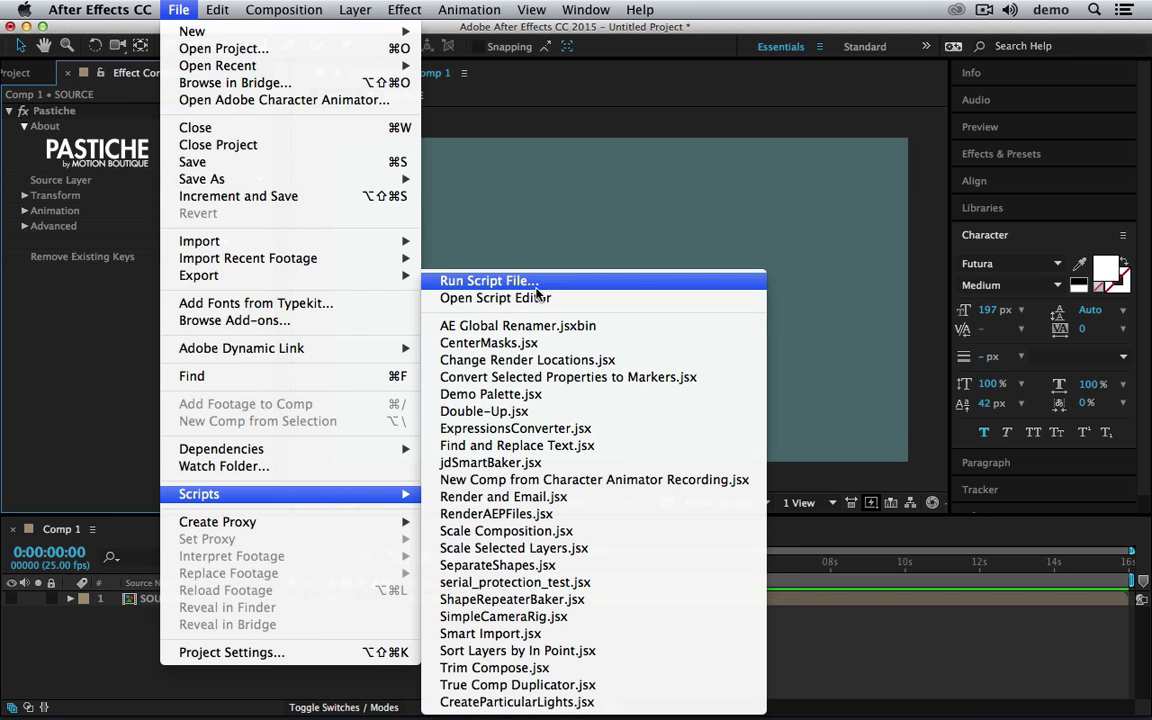
click(470, 279)
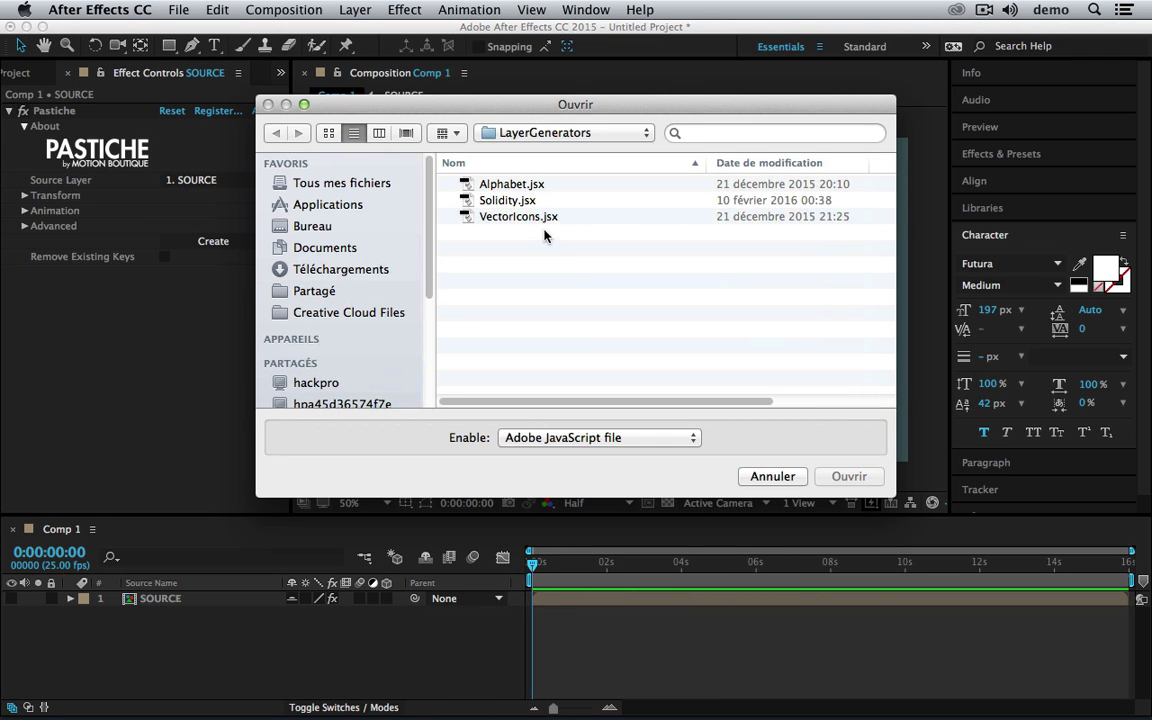
double_click(518, 217)
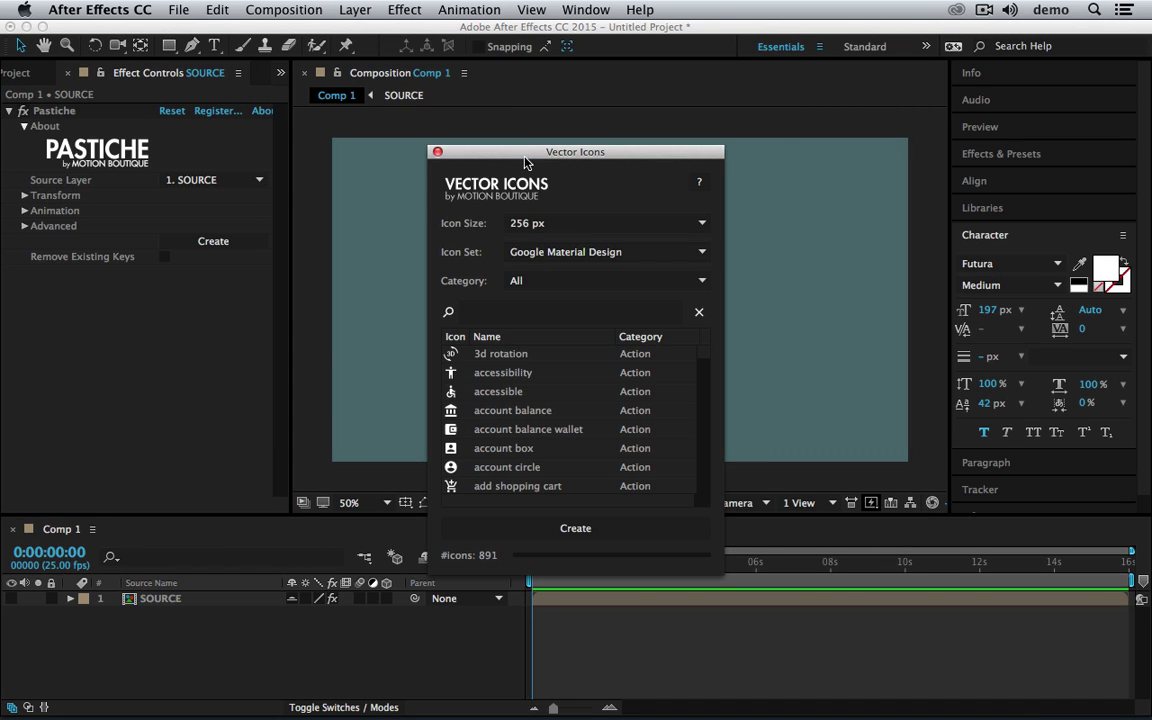
drag(544, 150, 685, 121)
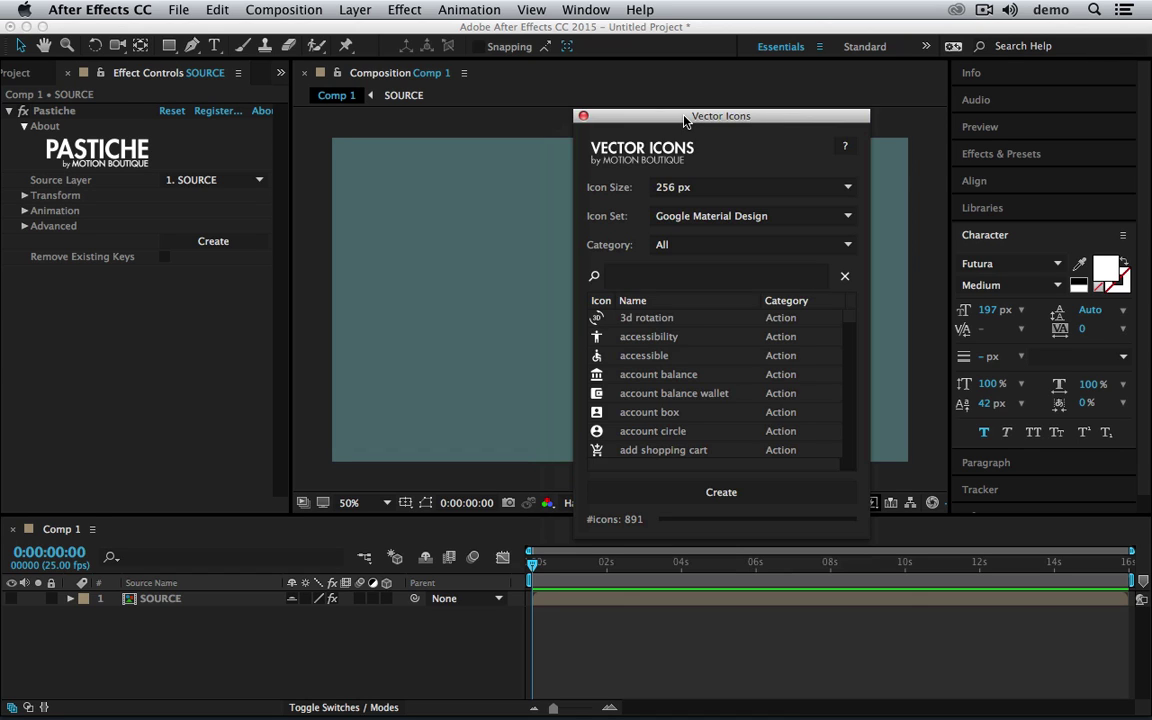
- Keep 256 px and Google Material Design, and search the icons for 'arro'
click(686, 192)
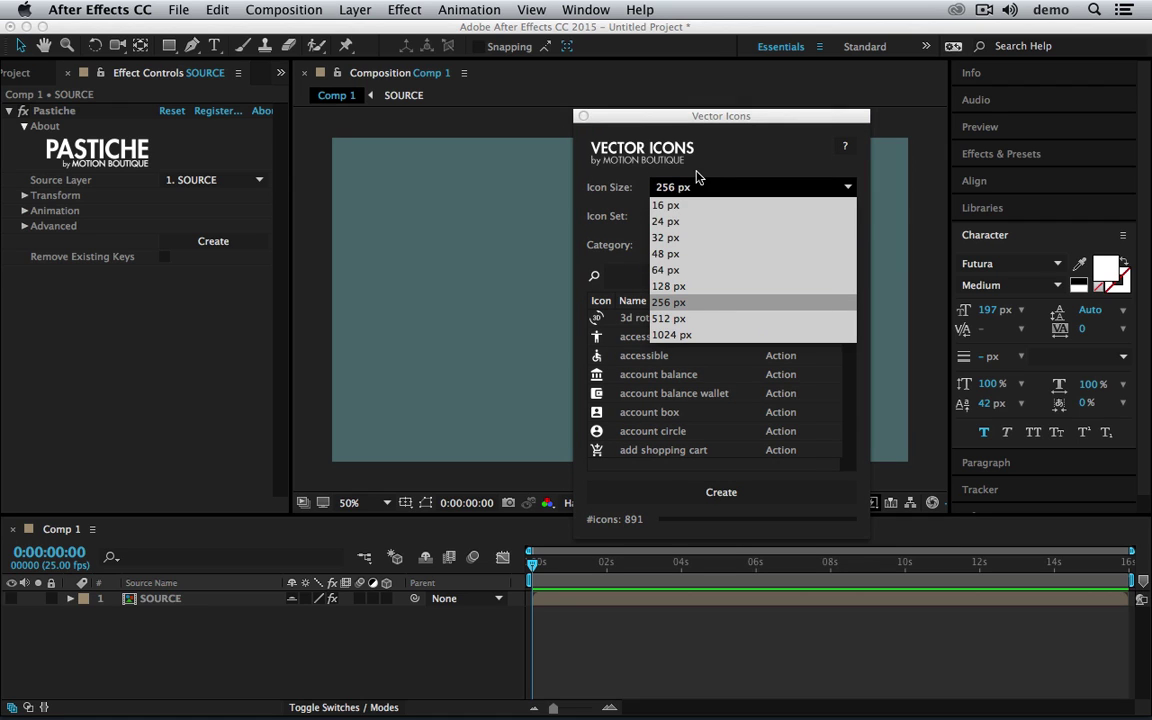
click(712, 147)
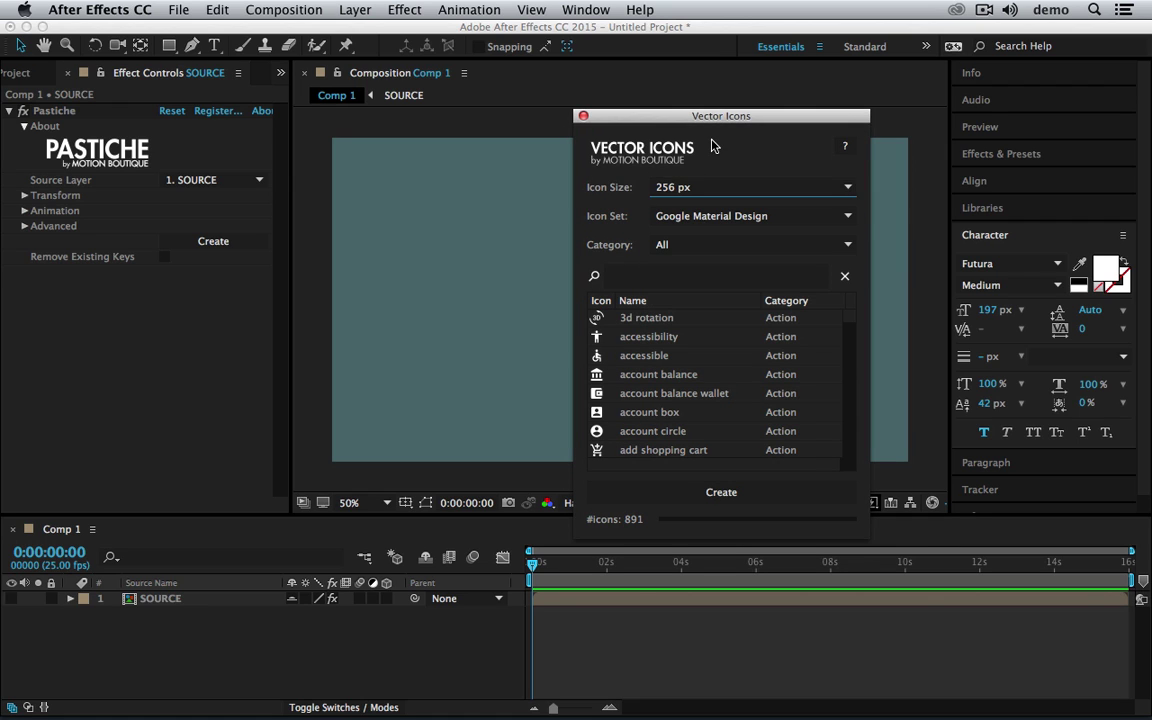
click(694, 216)
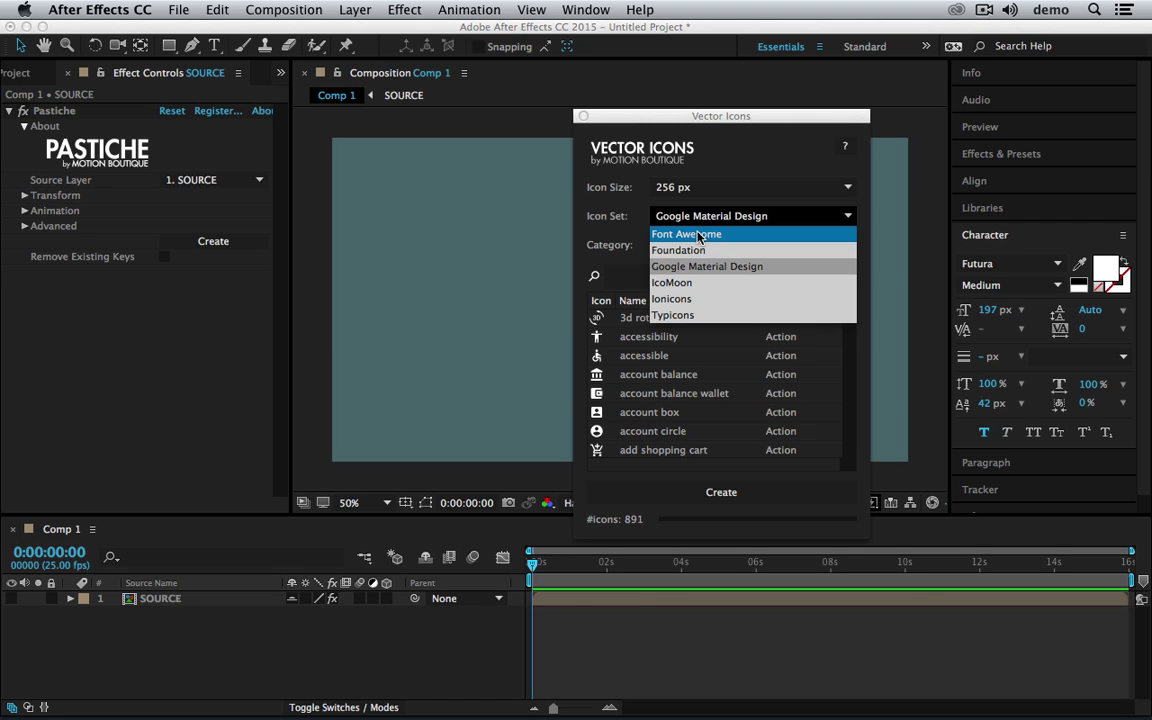
click(665, 266)
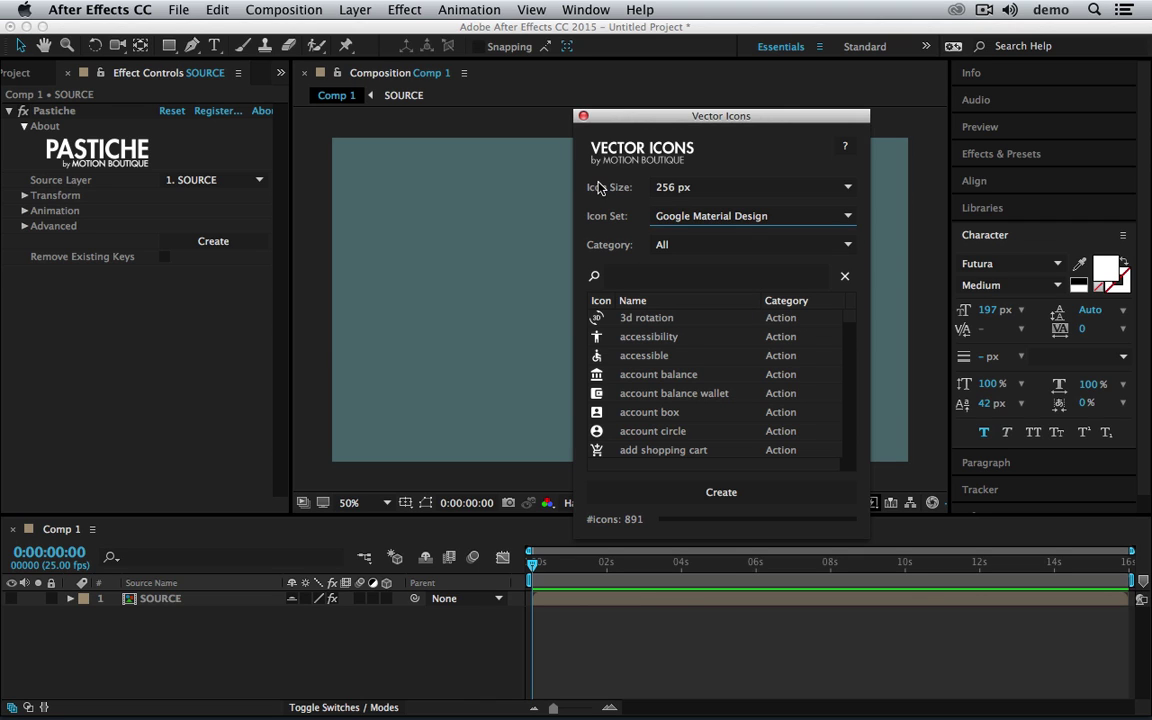
click(638, 279)
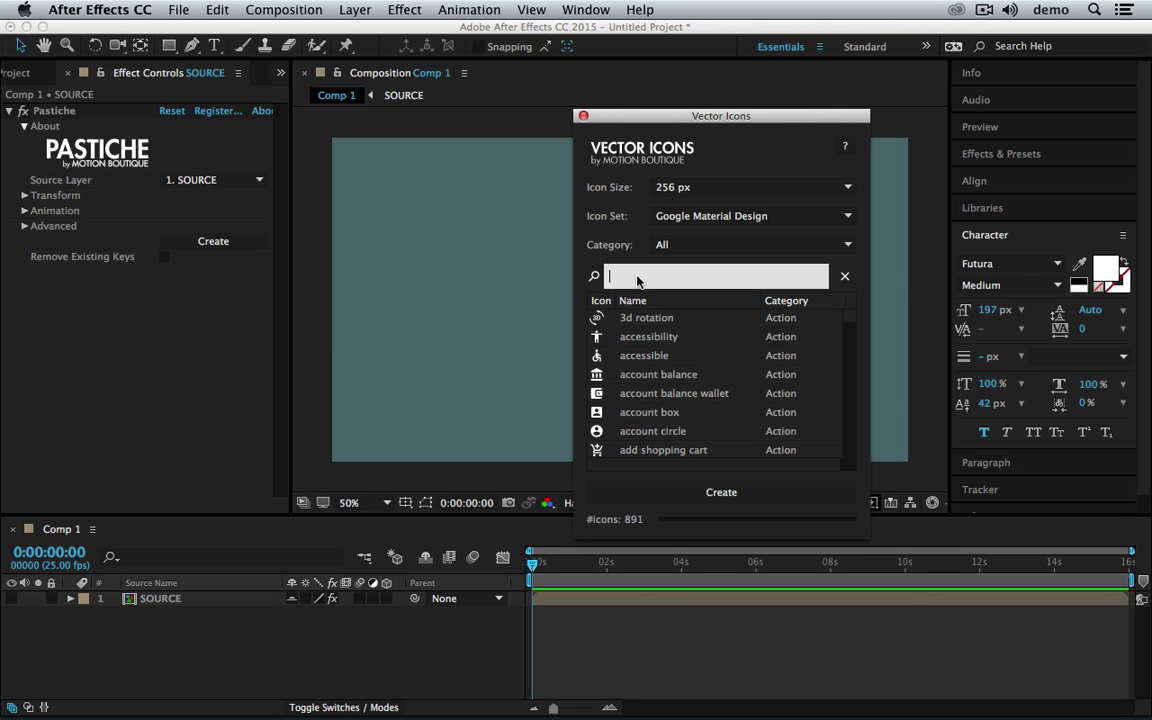
text(arrow)
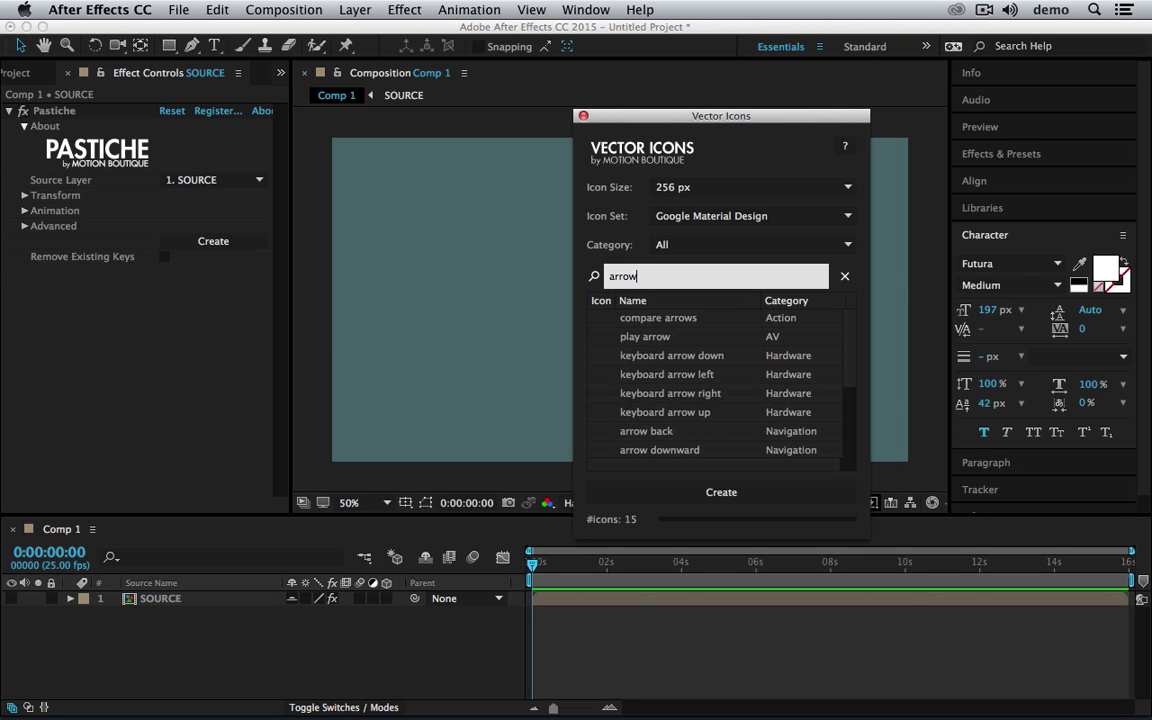
key(Return)
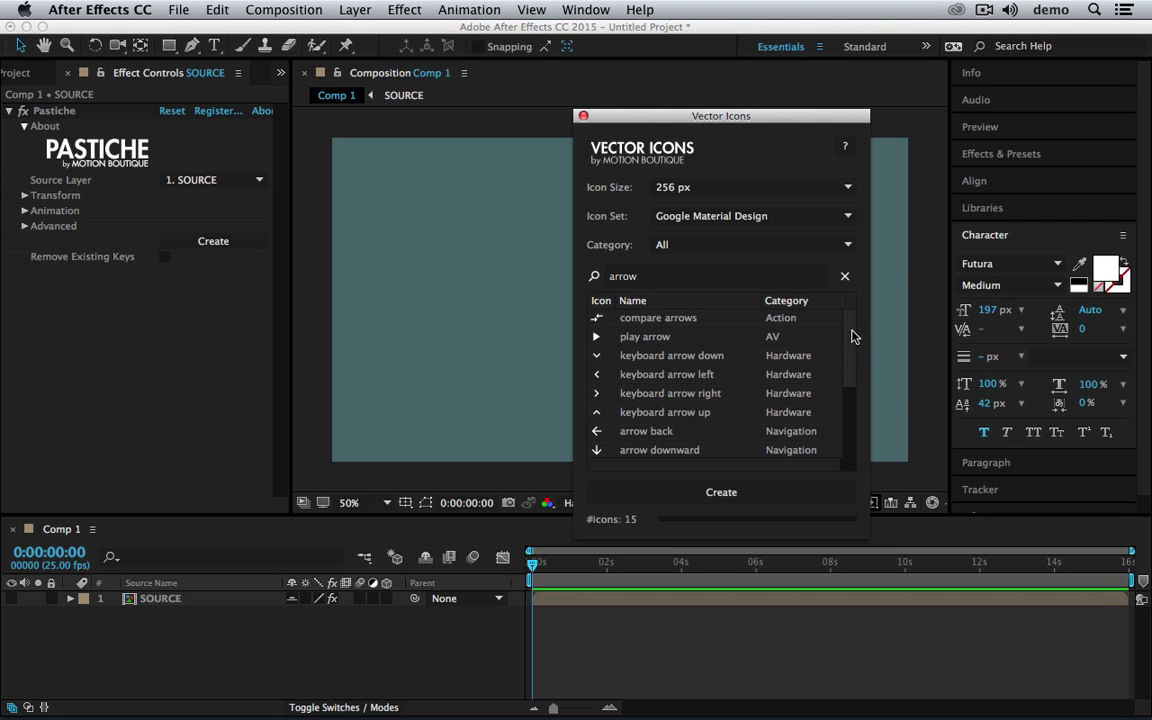
scroll(850, 380, down, 5)
scroll(848, 410, up, 5)
- Switch the icon set to Font Awesome and select the arrow circle o right icon
click(815, 217)
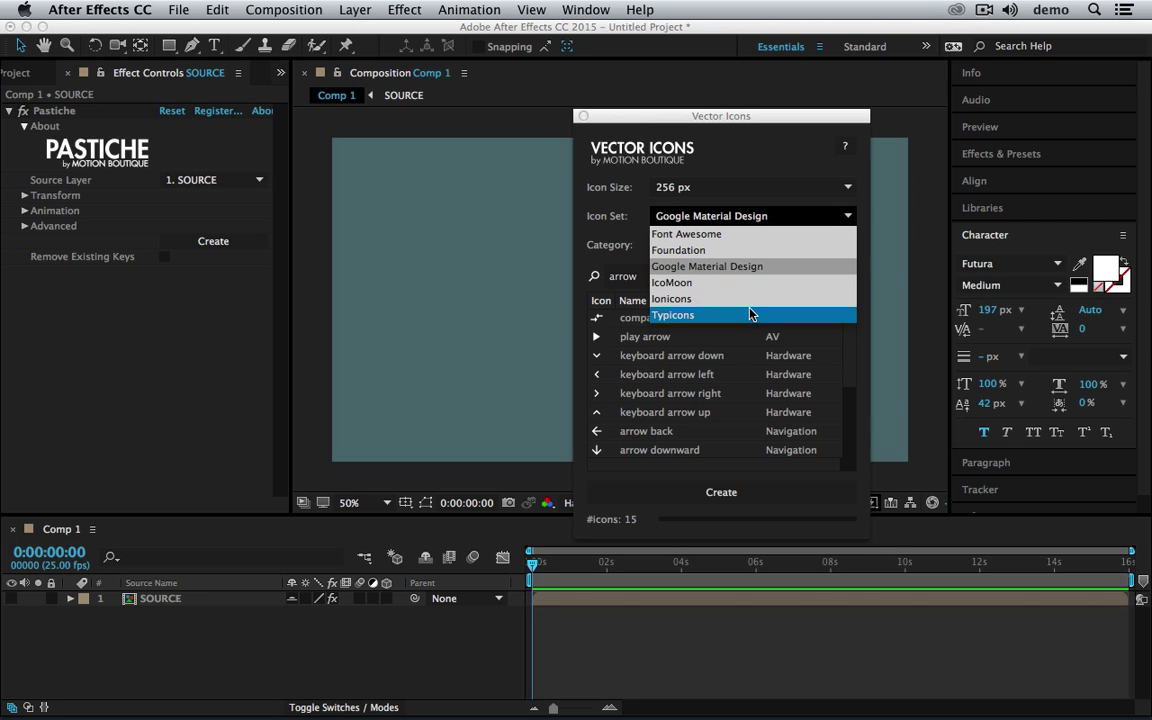
click(748, 234)
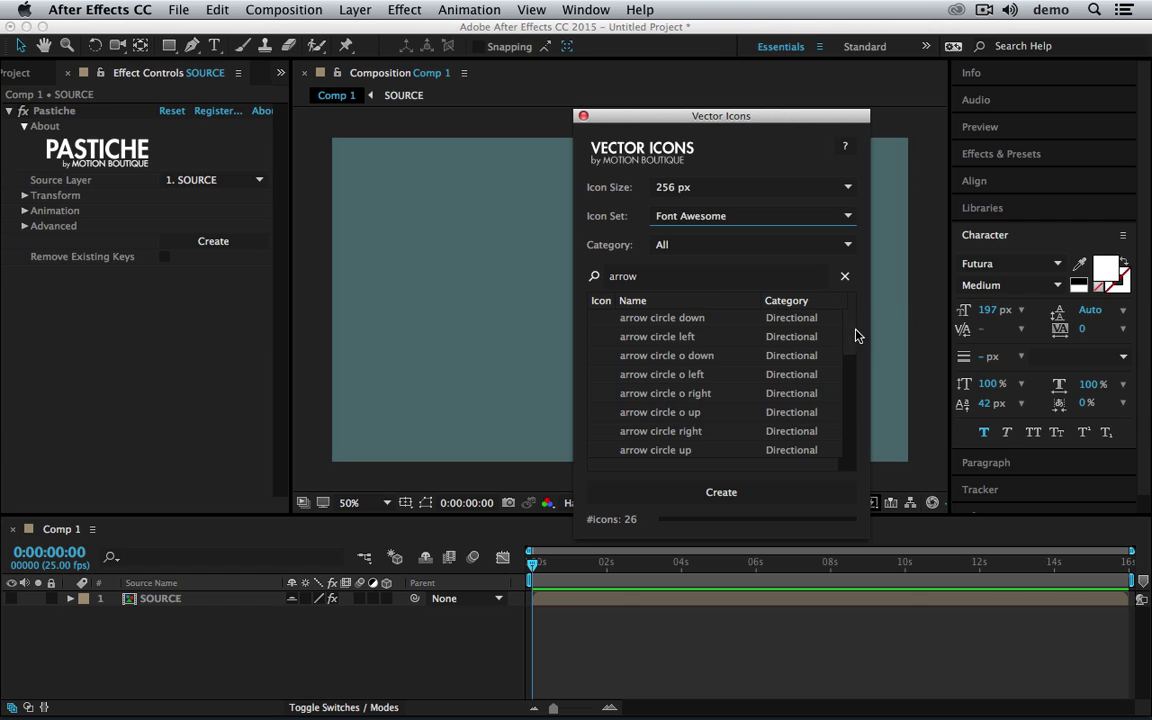
mouse_move(855, 330)
mouse_down()
mouse_move(836, 428)
mouse_move(843, 327)
mouse_up()
click(641, 397)
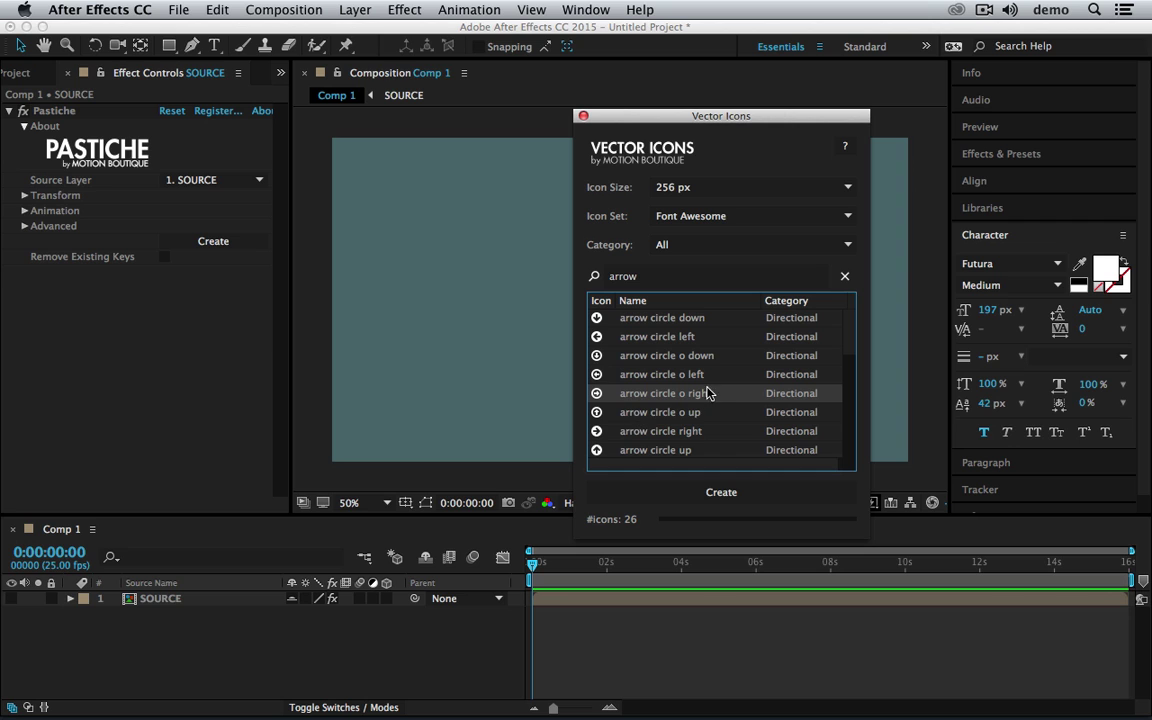
- Add arrow circle o right as a test, undo the arrow circle left, then create all listed arrow icons
double_click(660, 401)
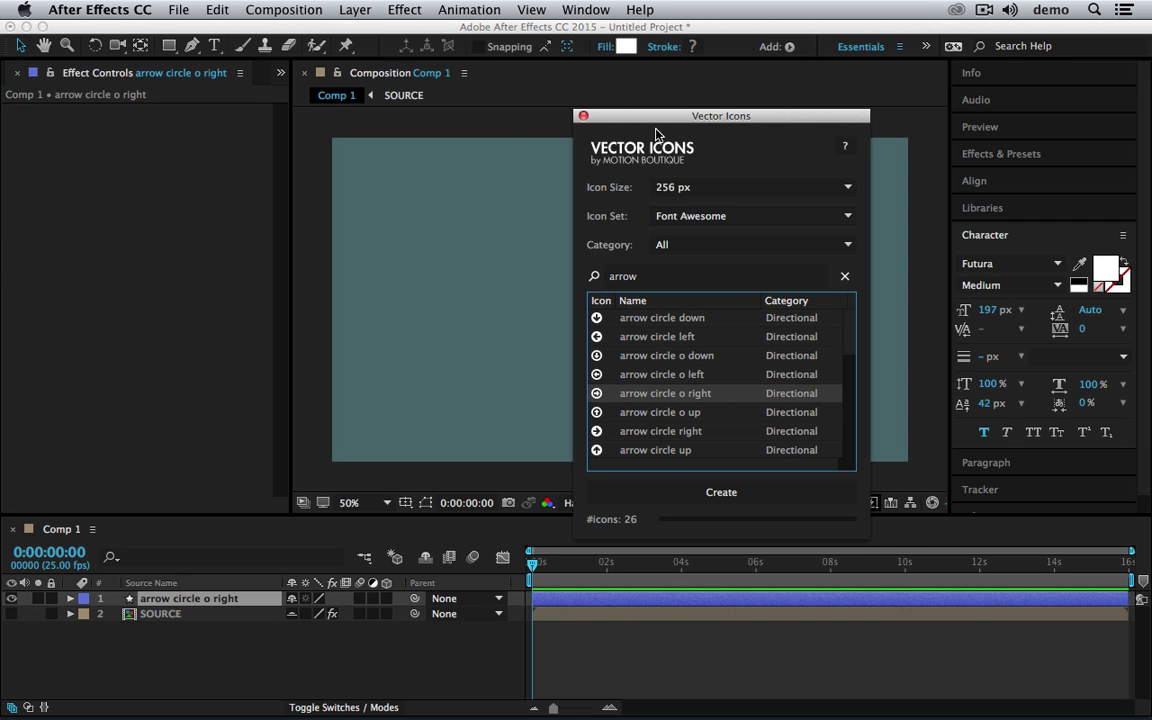
drag(645, 124, 131, 111)
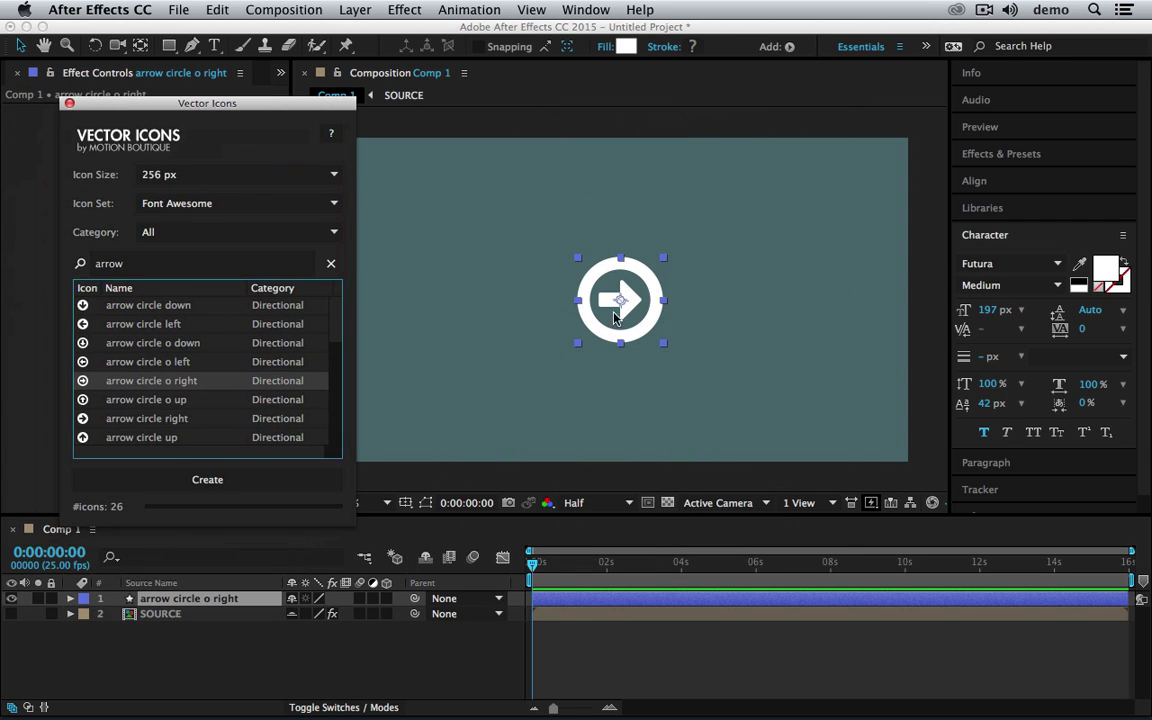
double_click(168, 325)
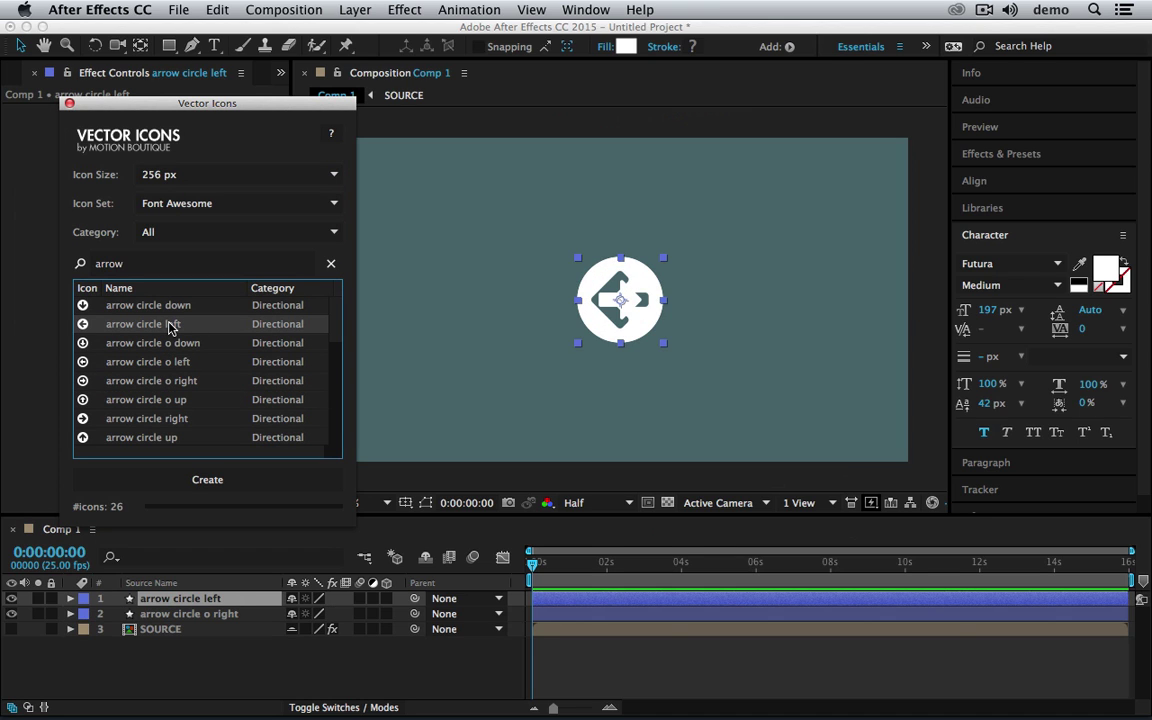
key(super+z)
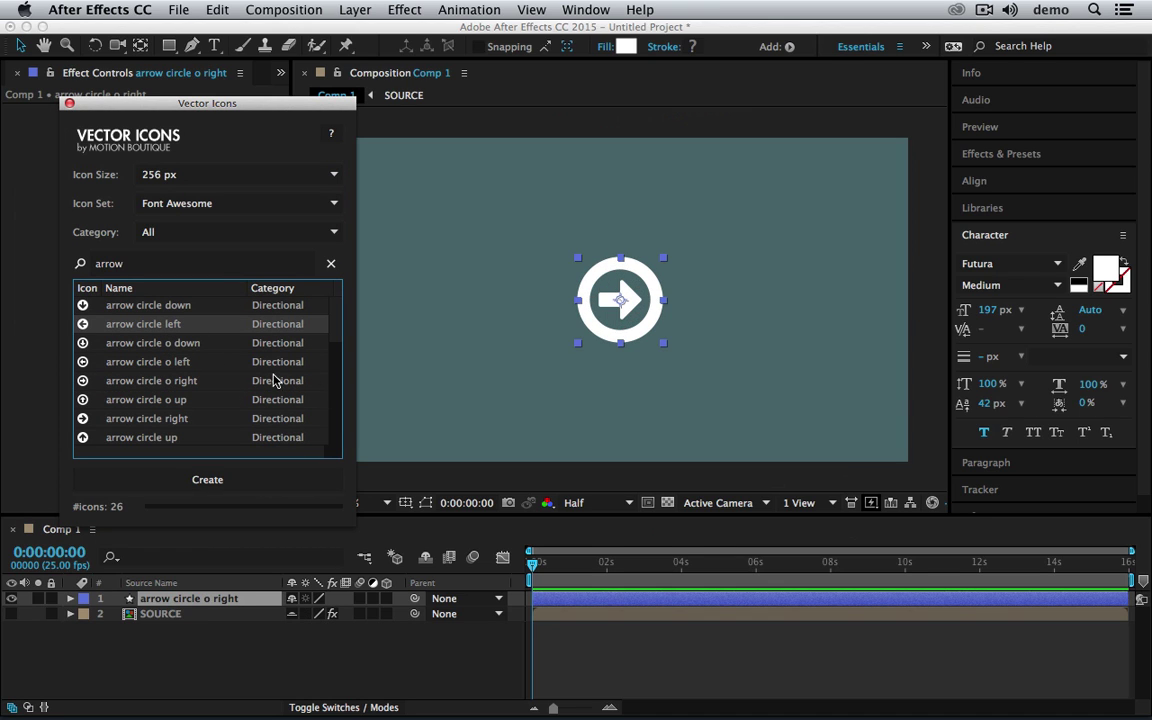
click(220, 482)
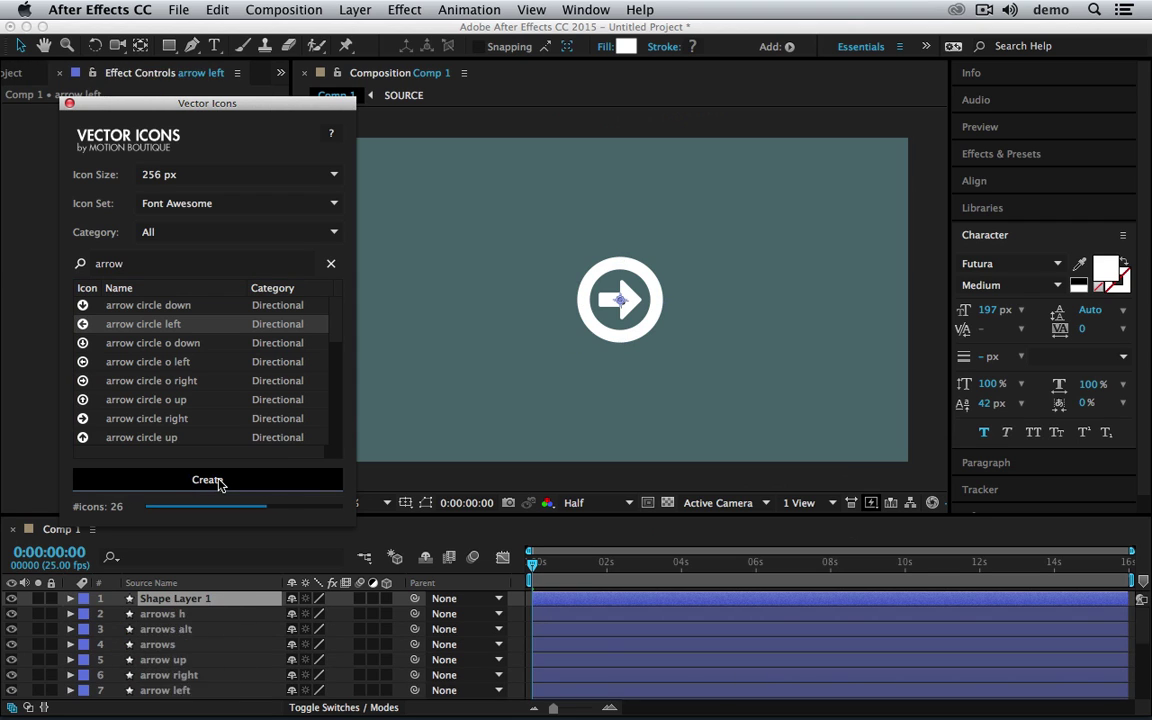
- Spread location arrow, cart, arrows v, arrows h, arrows alt and long arrow right around the comp
click(512, 424)
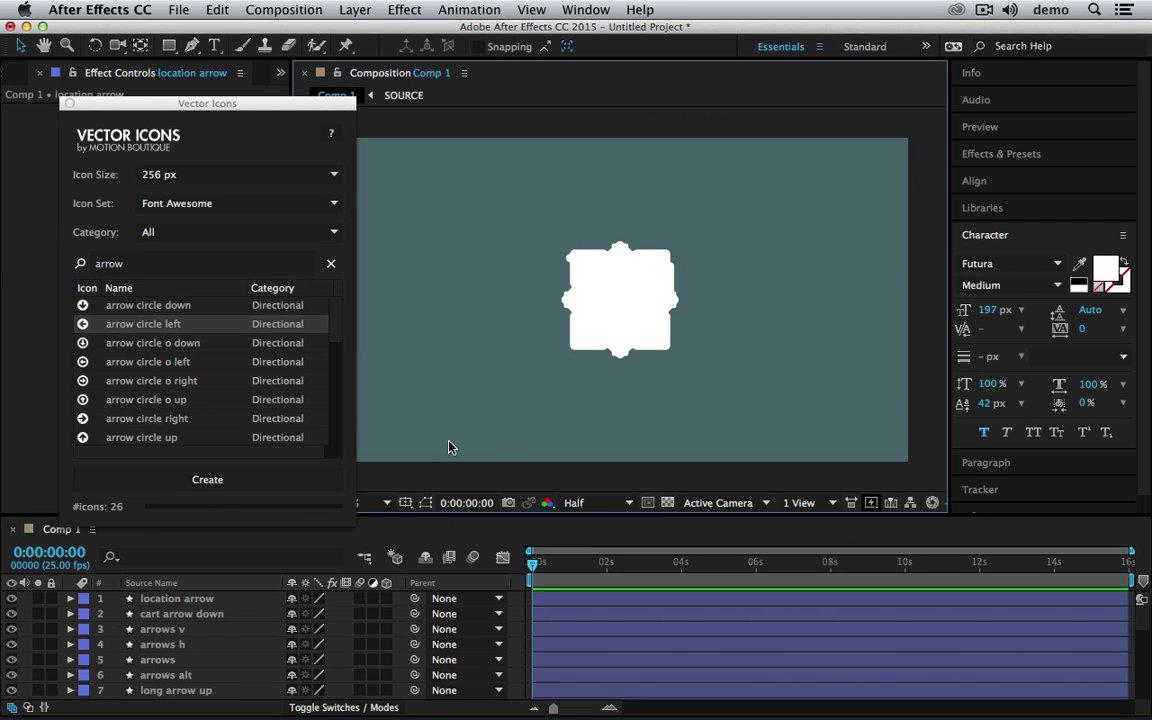
drag(338, 325, 338, 432)
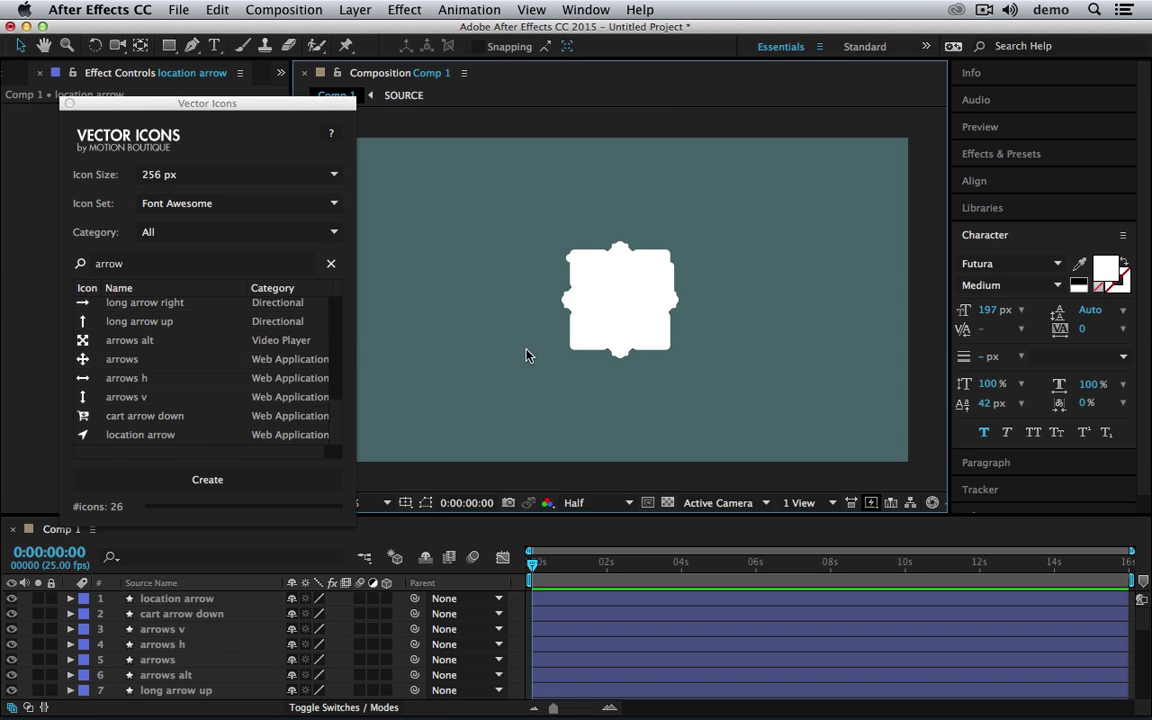
drag(605, 323, 437, 400)
drag(583, 348, 751, 244)
drag(610, 320, 592, 428)
drag(656, 308, 778, 328)
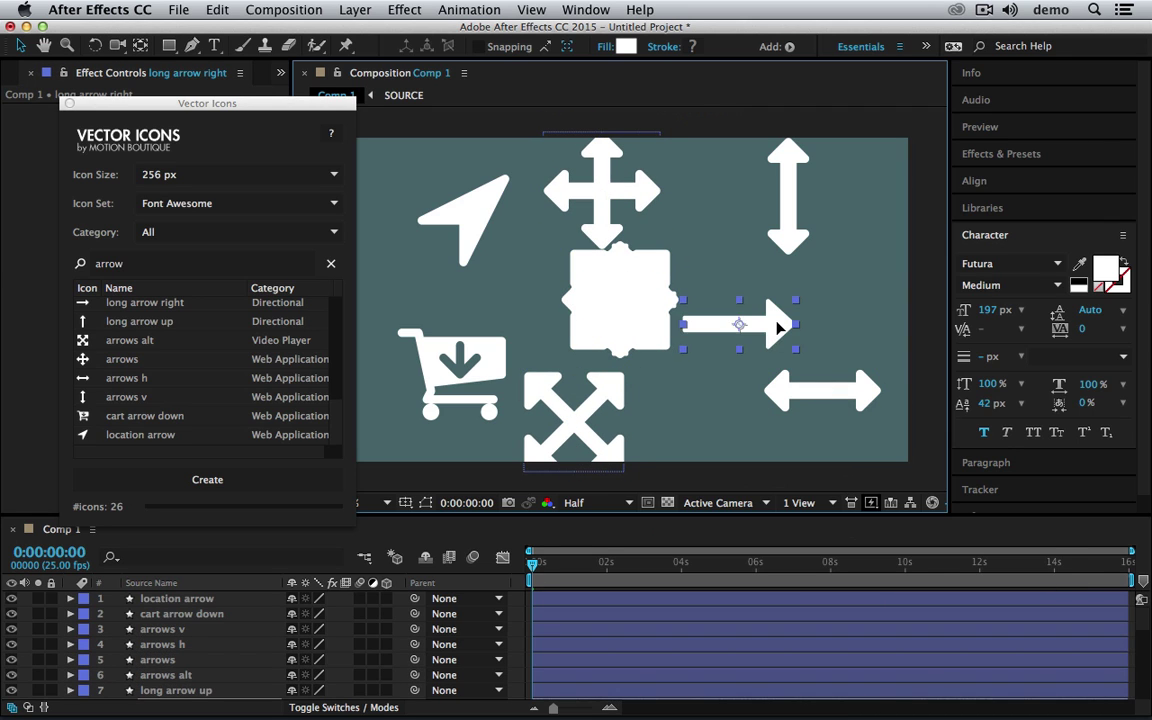
click(720, 415)
mouse_move(571, 418)
mouse_down()
mouse_move(575, 398)
mouse_move(576, 417)
mouse_up()
drag(337, 408, 341, 306)
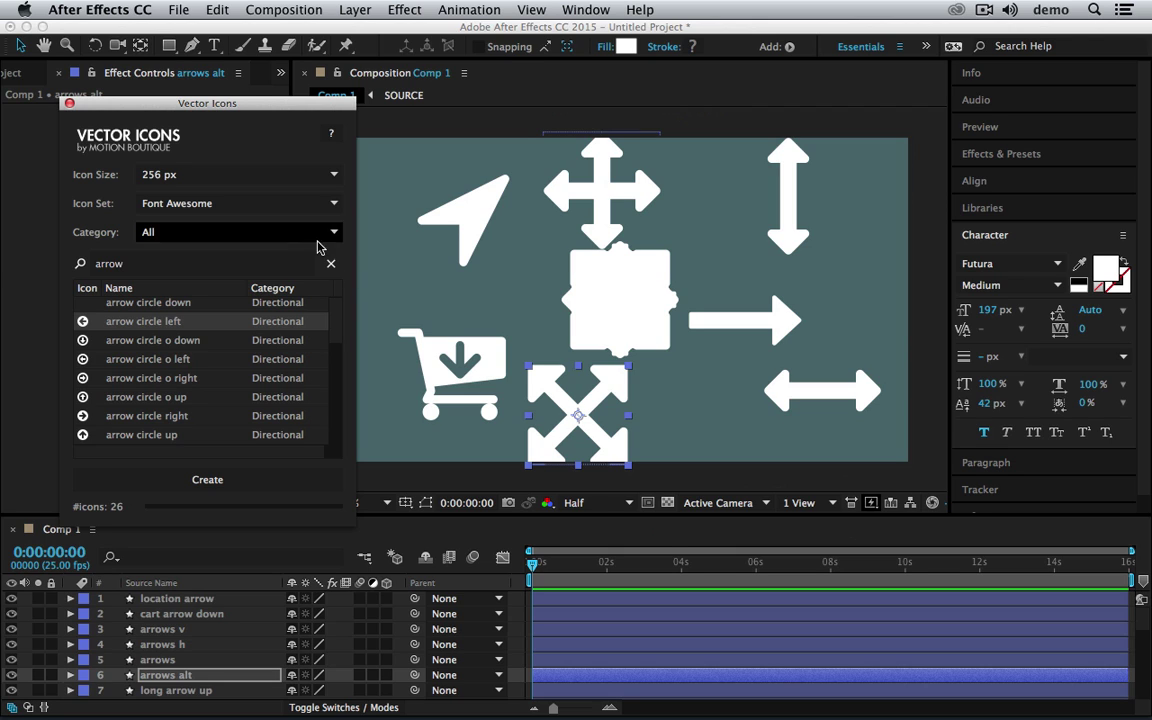
- Search the icons for 'phone' and switch the icon set to Google Material Design
double_click(215, 263)
text(phone)
click(239, 429)
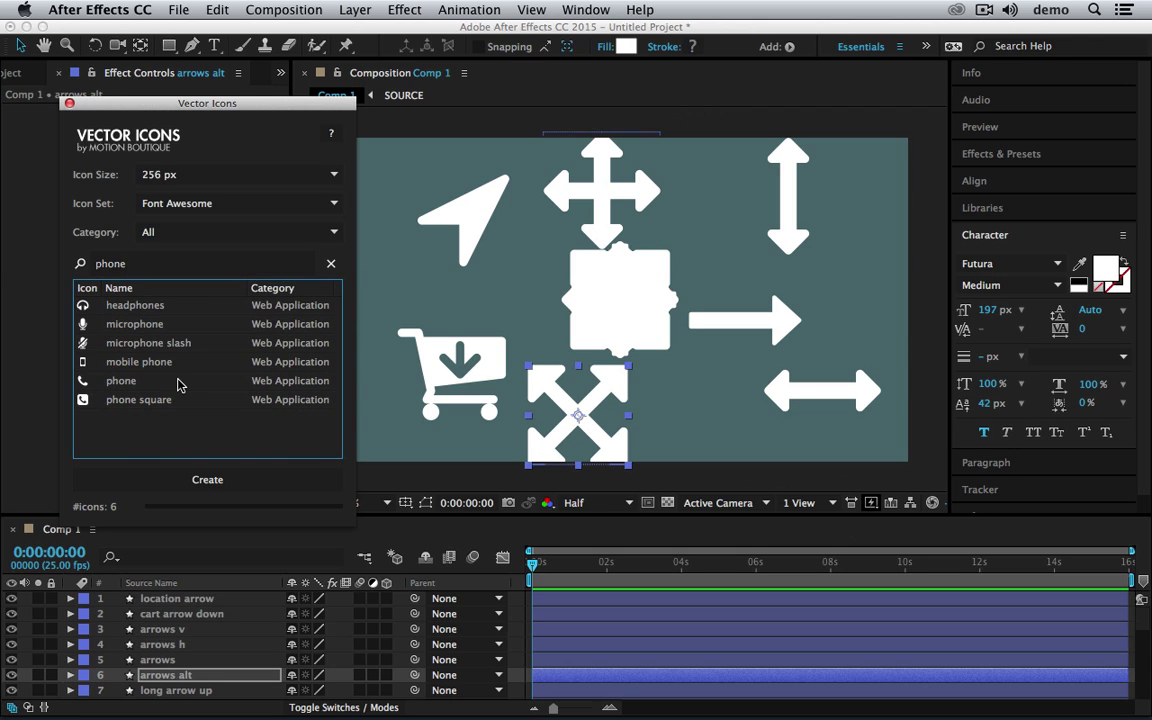
click(284, 205)
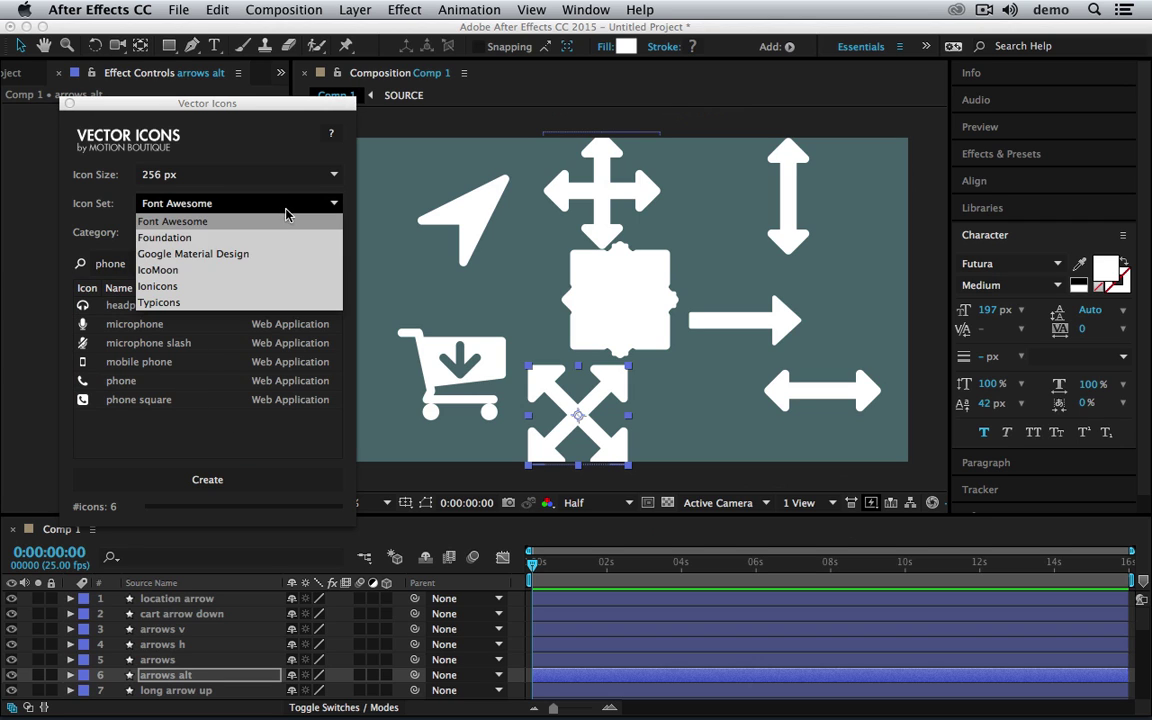
click(316, 253)
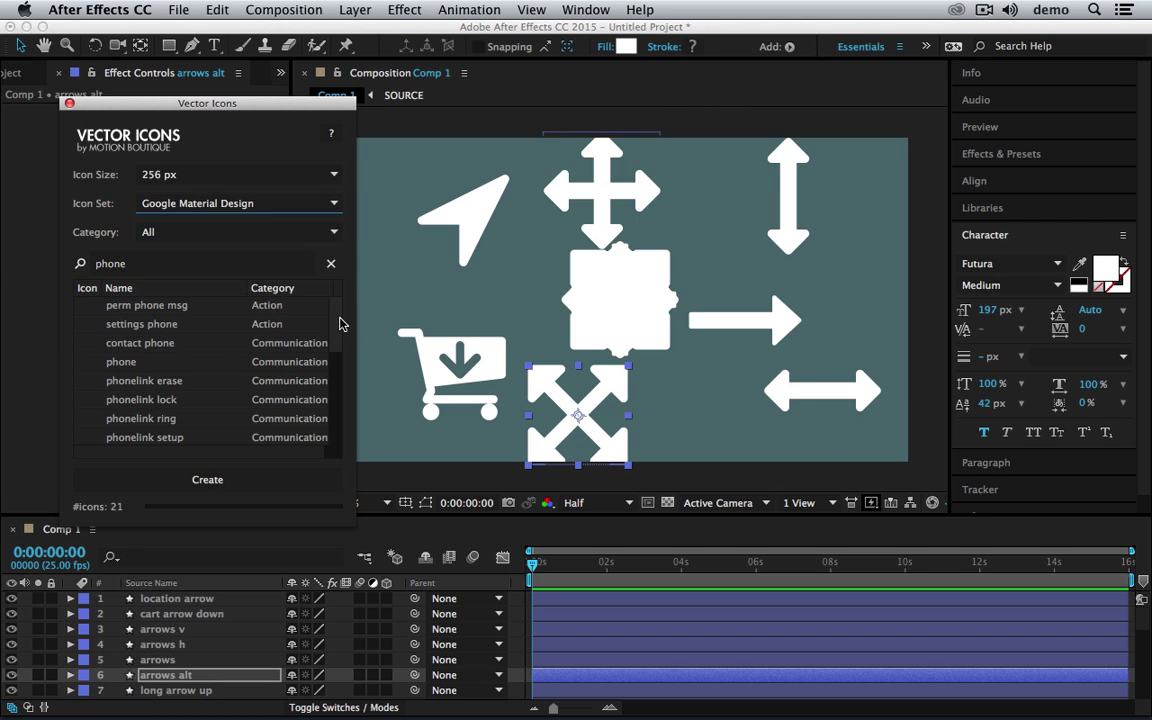
drag(337, 321, 336, 360)
- Search 'faceb' in Font Awesome, add the facebook icon and drag it to the comp's left
double_click(135, 262)
text(facebook)
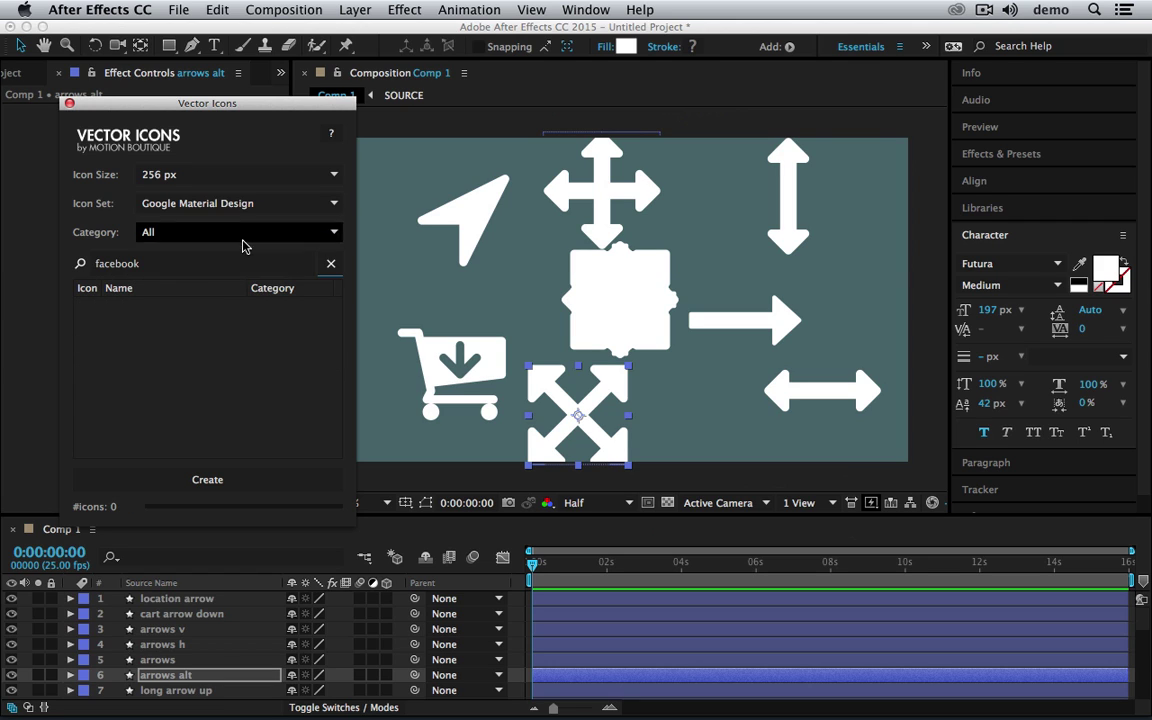
click(232, 203)
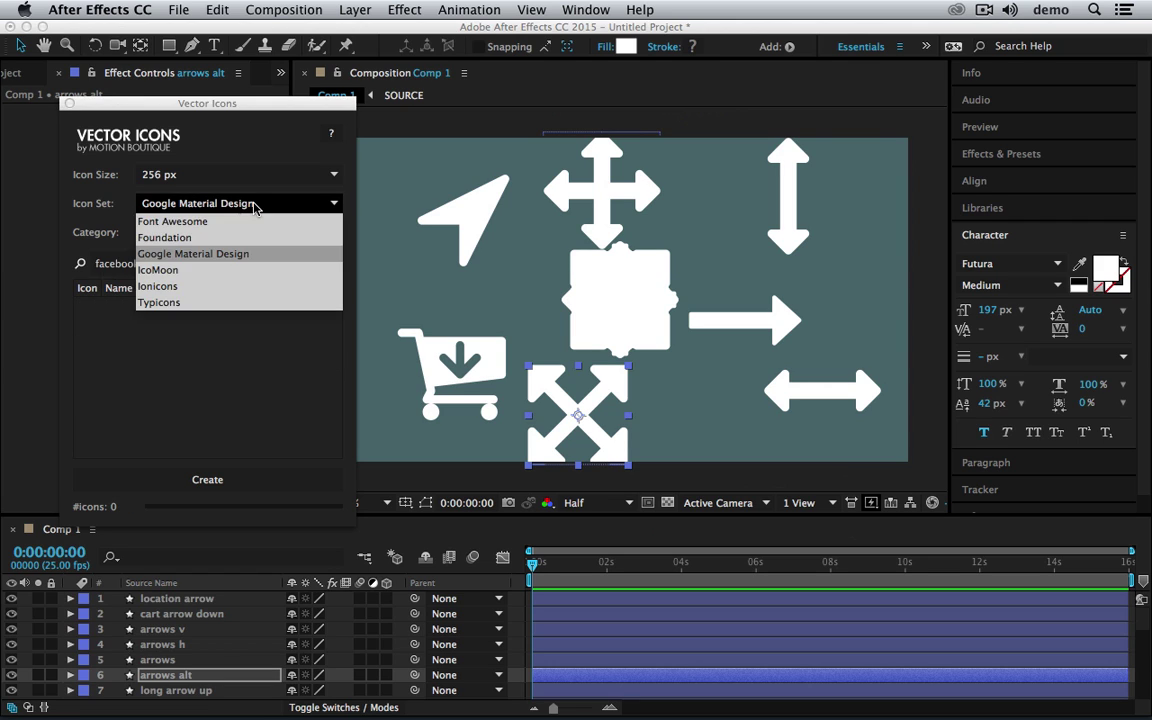
click(258, 222)
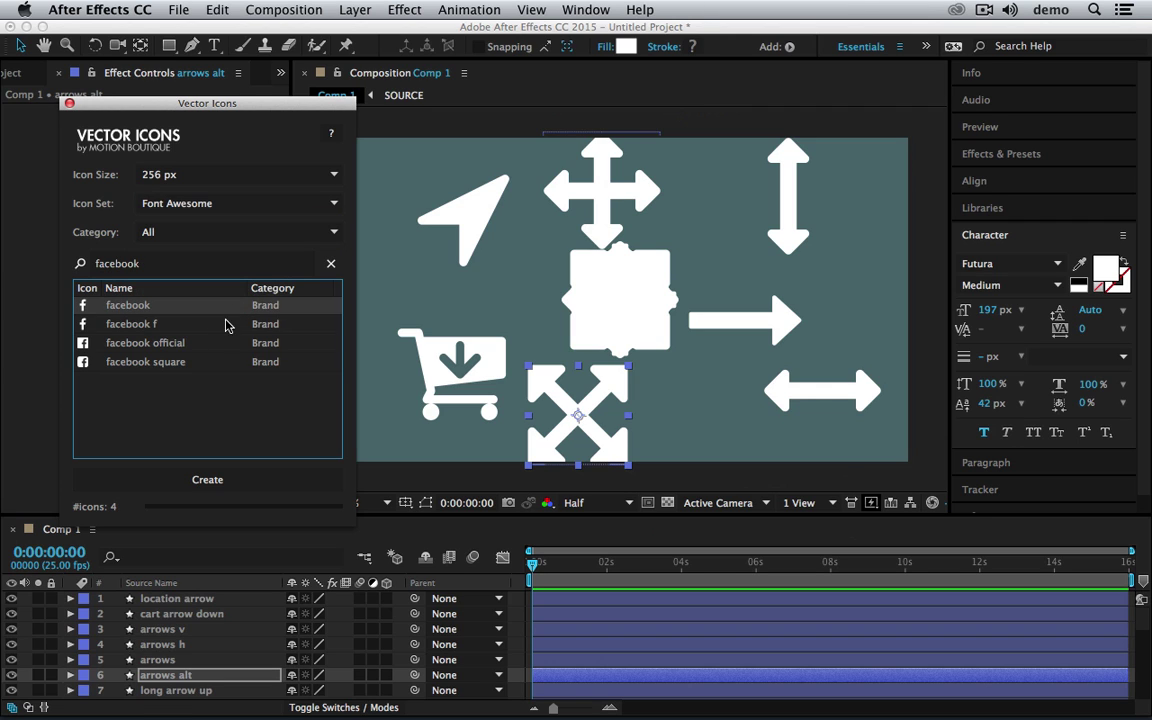
click(220, 362)
click(147, 305)
double_click(147, 305)
drag(617, 332, 387, 307)
- Move the cart icon onto the cross arrows icon
click(442, 308)
click(498, 213)
drag(440, 365, 518, 373)
click(360, 276)
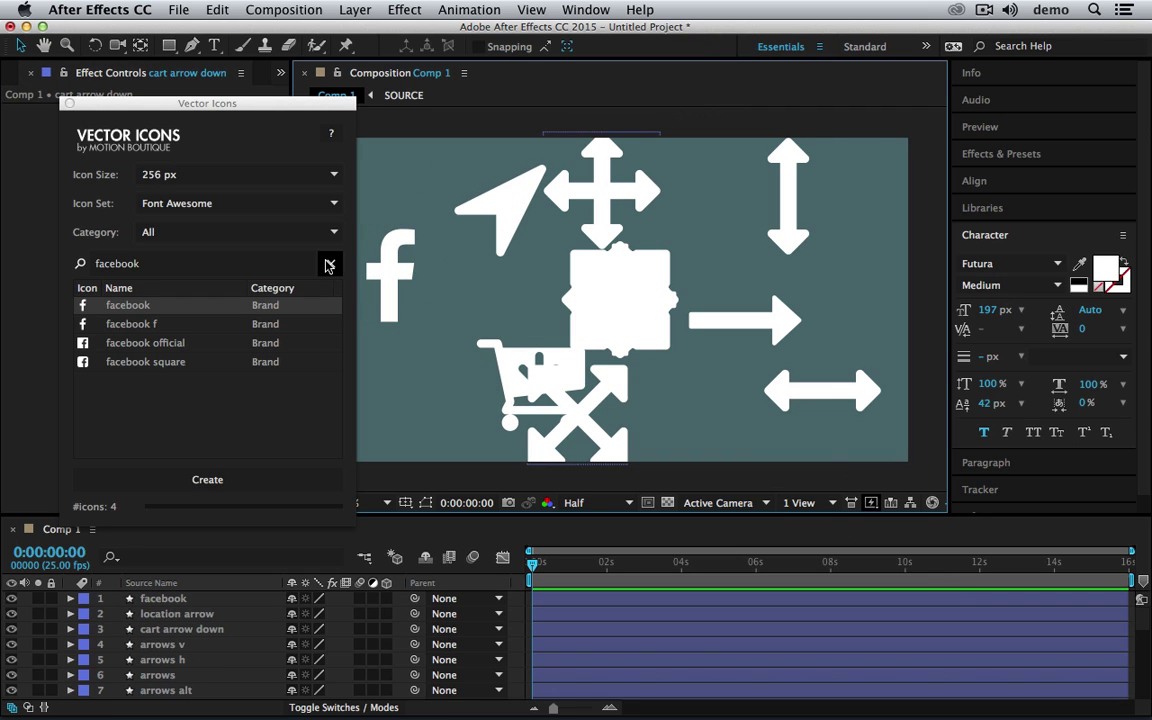
- Clear the search, filter the icon Category to Brand and browse the results
click(331, 263)
click(332, 232)
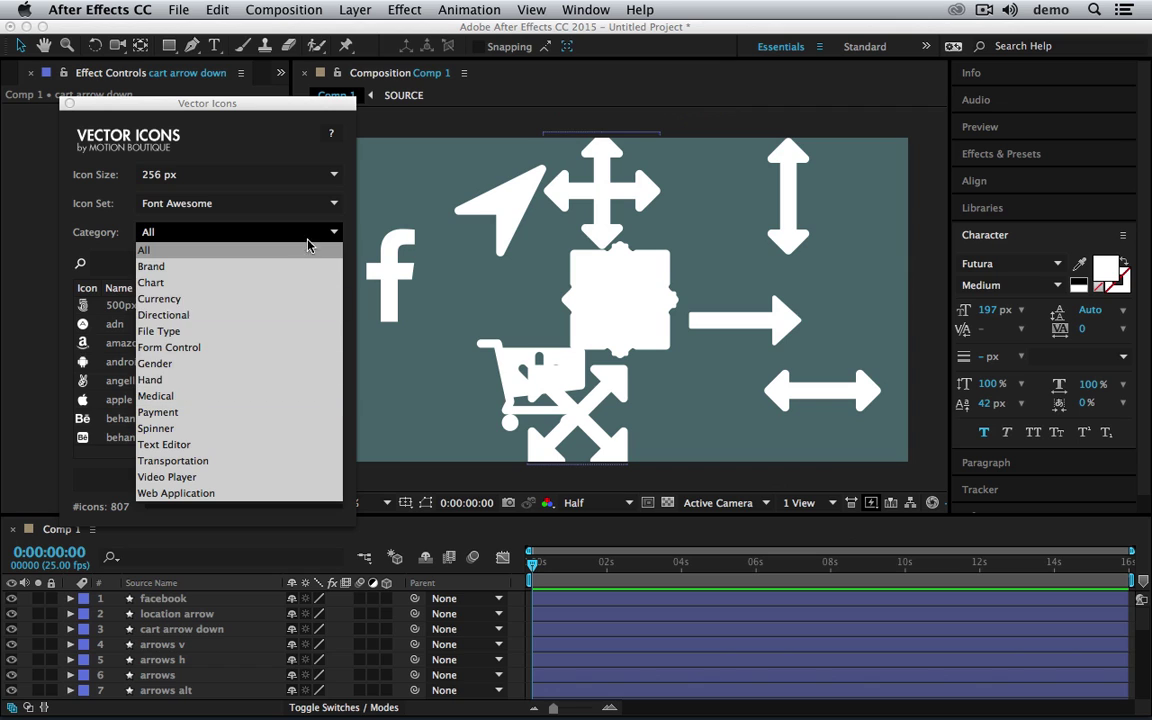
click(301, 266)
scroll(310, 316, down, 5)
scroll(315, 295, up, 5)
scroll(237, 334, down, 5)
scroll(233, 334, down, 3)
scroll(232, 334, up, 2)
scroll(231, 335, down, 2)
scroll(231, 334, down, 5)
scroll(231, 334, down, 2)
scroll(231, 334, up, 10)
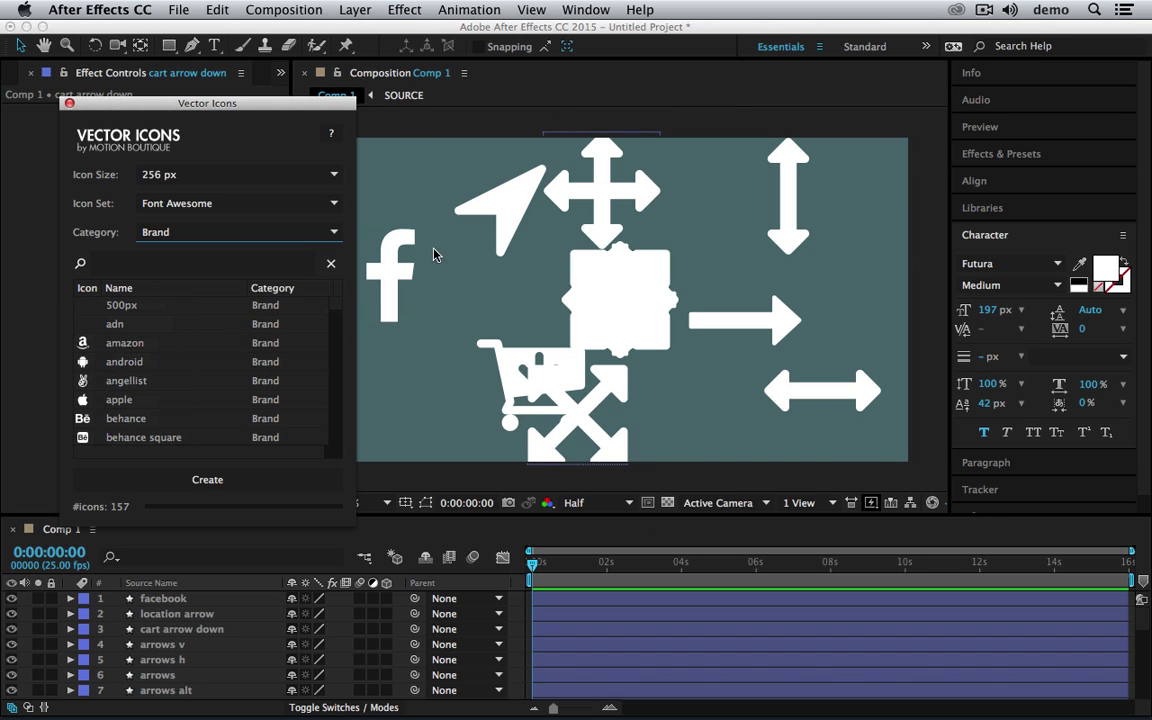
- Marquee-select all the icon layers in the comp, then deselect them
click(399, 166)
drag(389, 133, 792, 473)
click(792, 473)
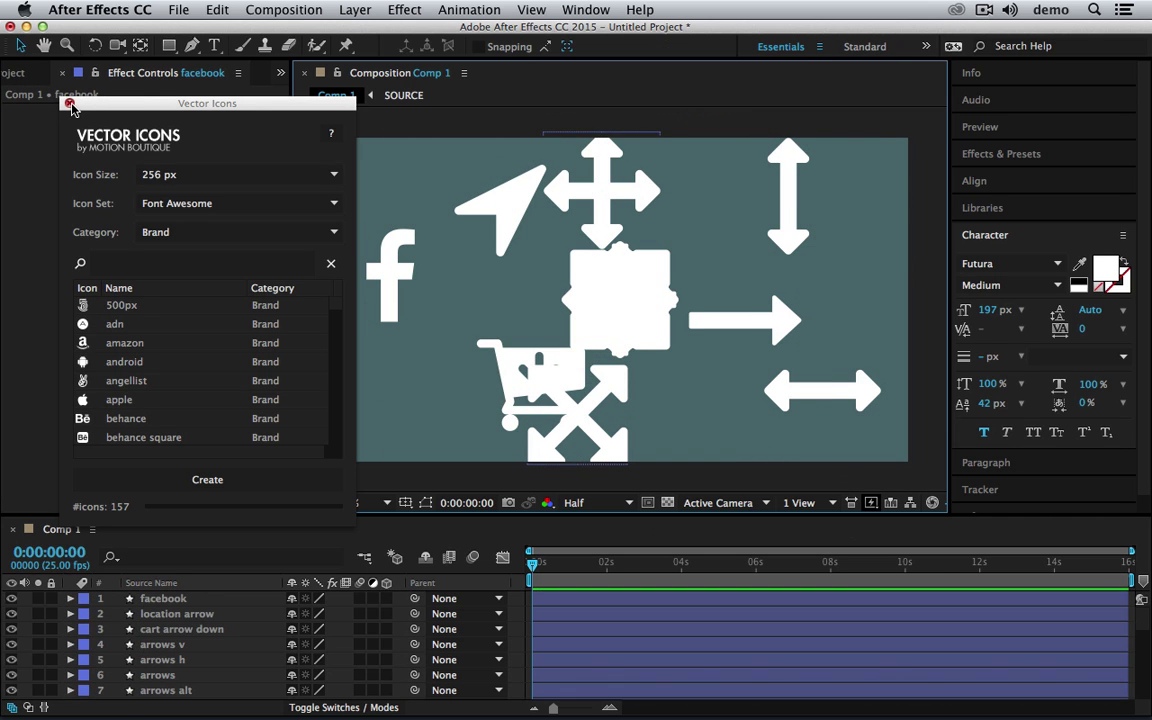
- Close the Vector Icons window, select the seven icon layers, and launch the Solidity.jsx script
click(68, 103)
drag(326, 120, 843, 457)
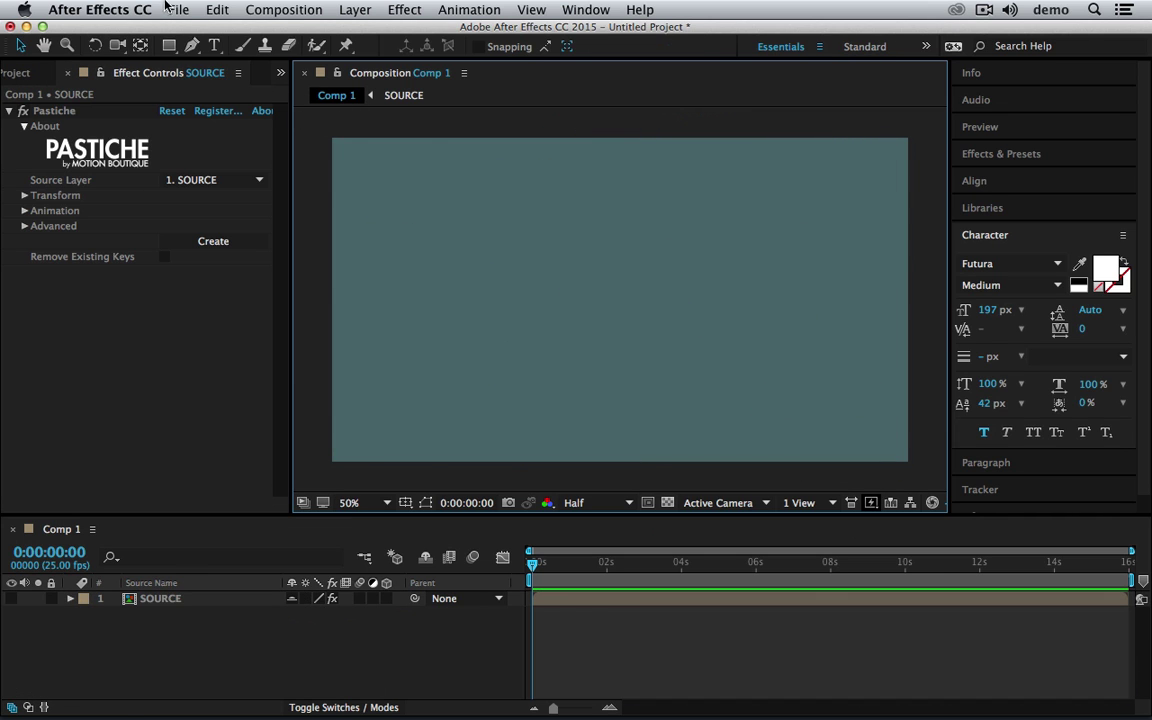
click(170, 9)
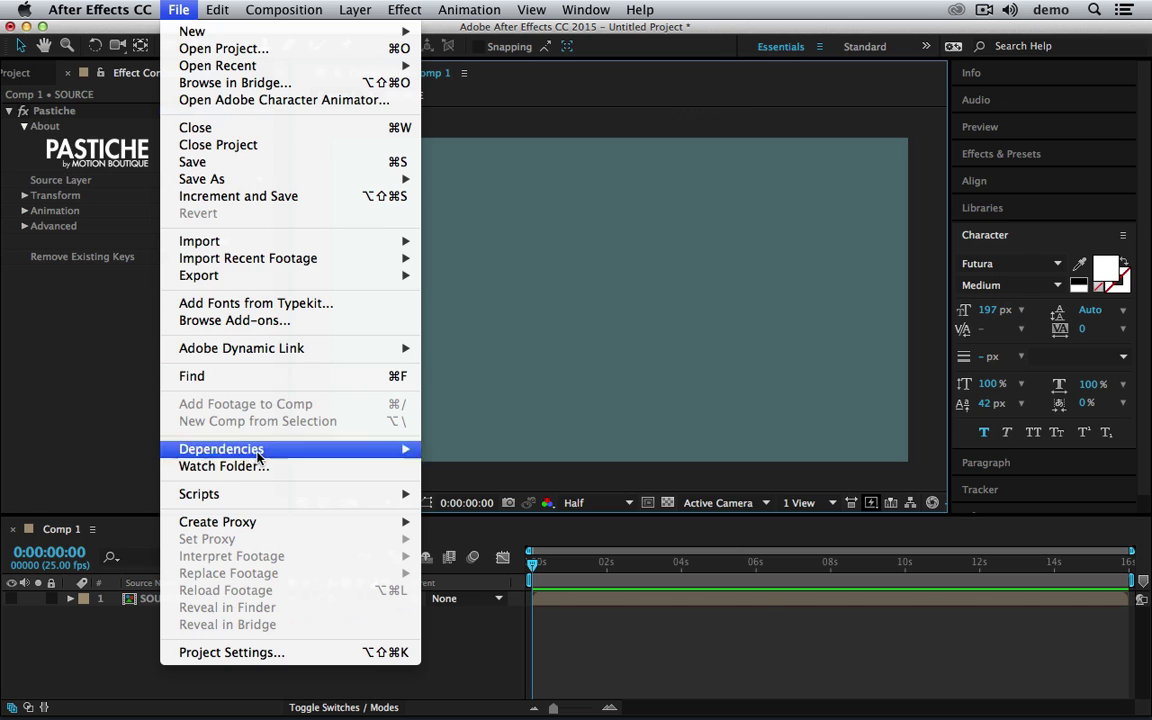
mouse_move(330, 493)
click(530, 281)
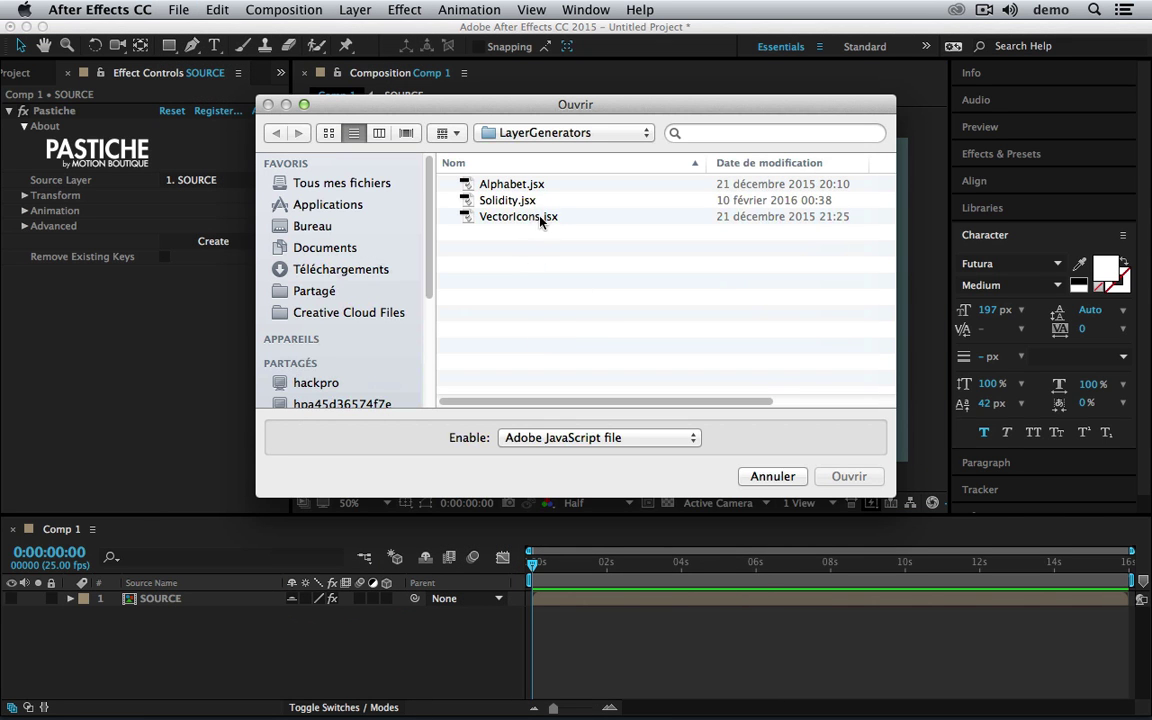
double_click(500, 200)
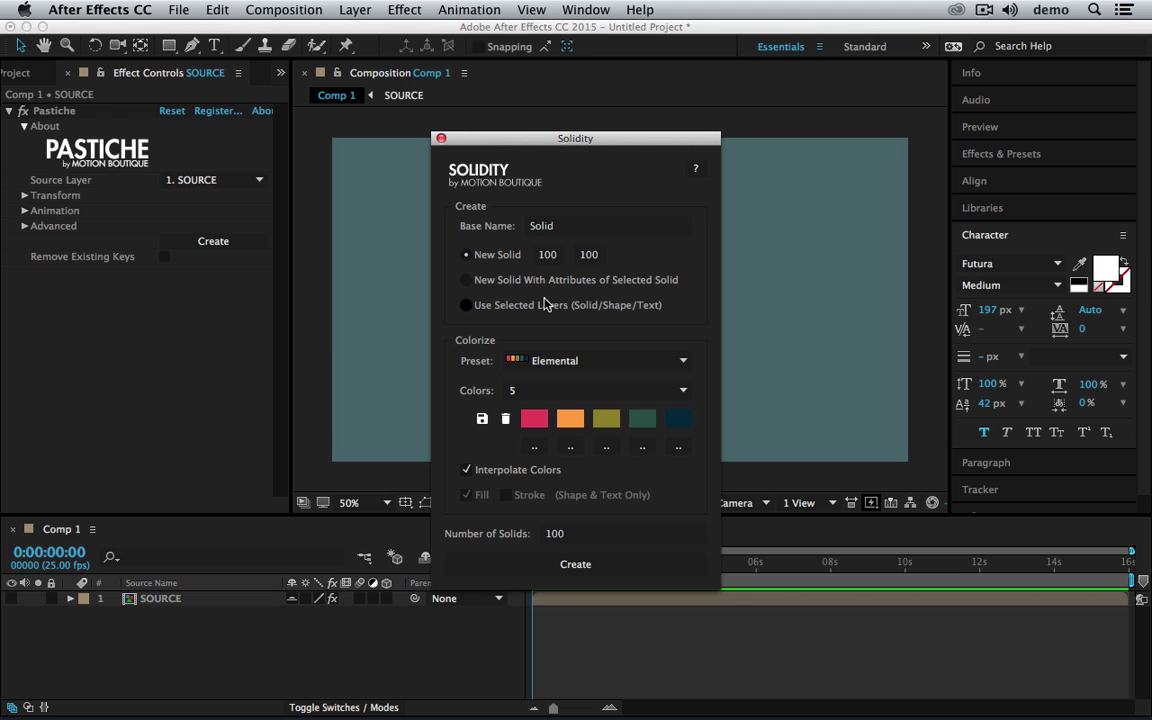
- Move the Solidity panel aside, keep the Elemental preset, and create 25 solids
drag(580, 145, 857, 69)
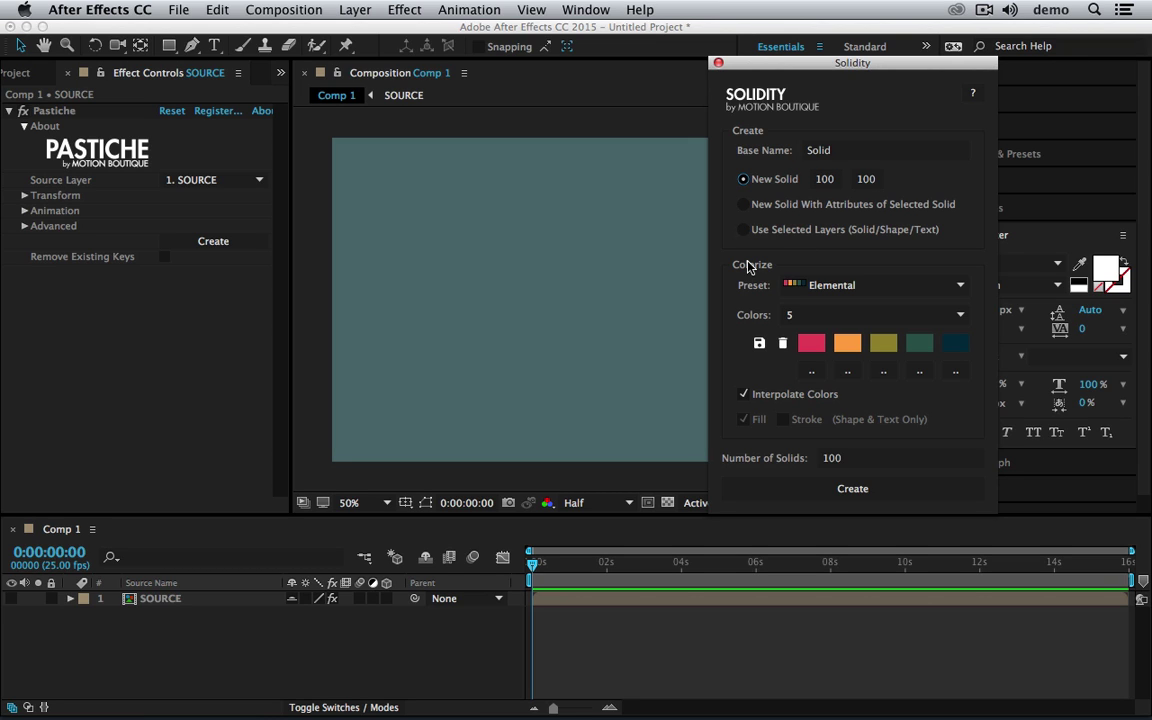
click(838, 288)
scroll(890, 385, down, 5)
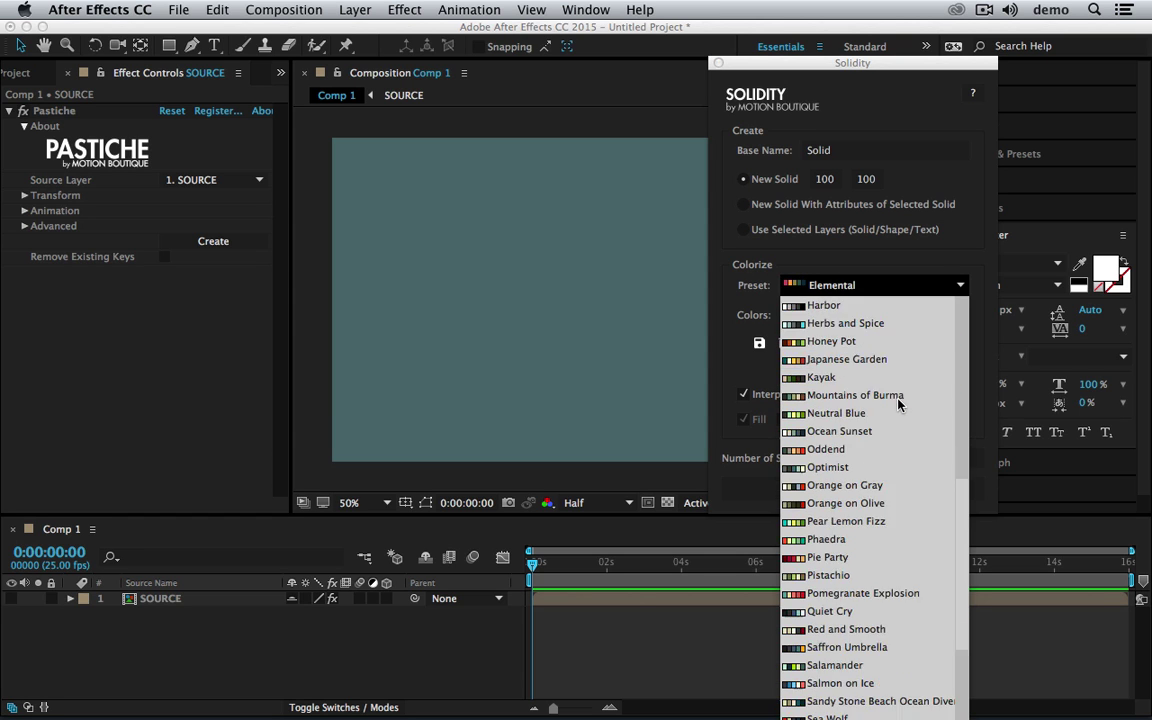
scroll(800, 343, up, 10)
key(Escape)
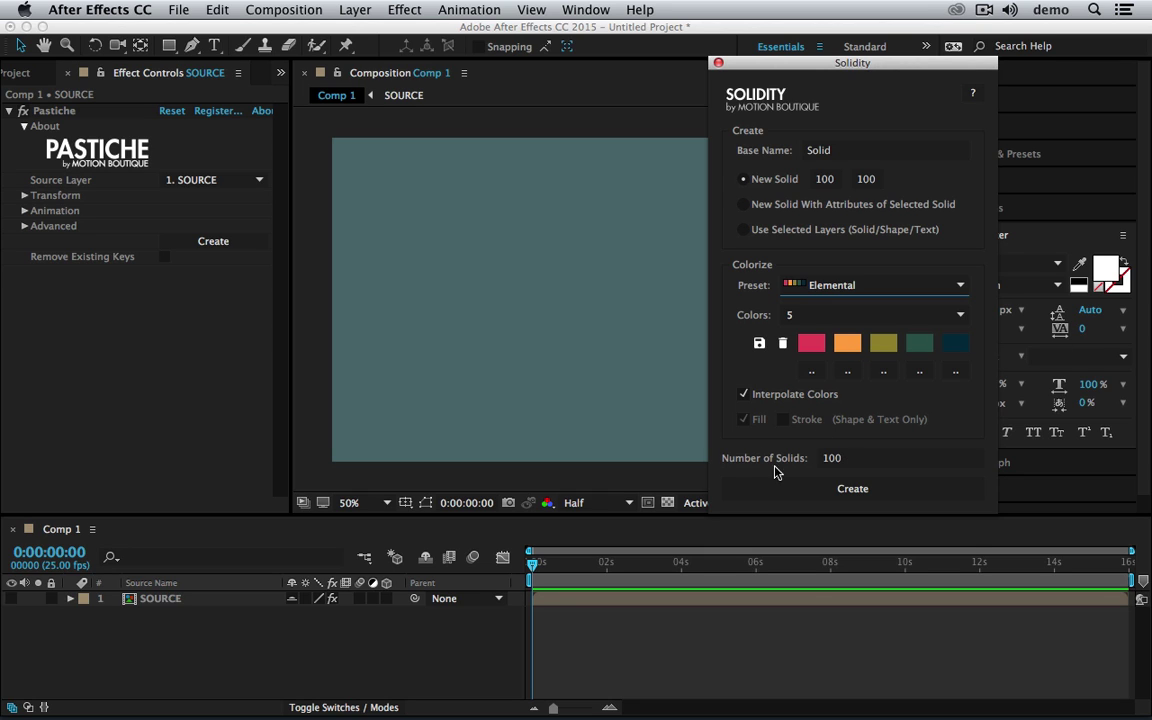
click(830, 458)
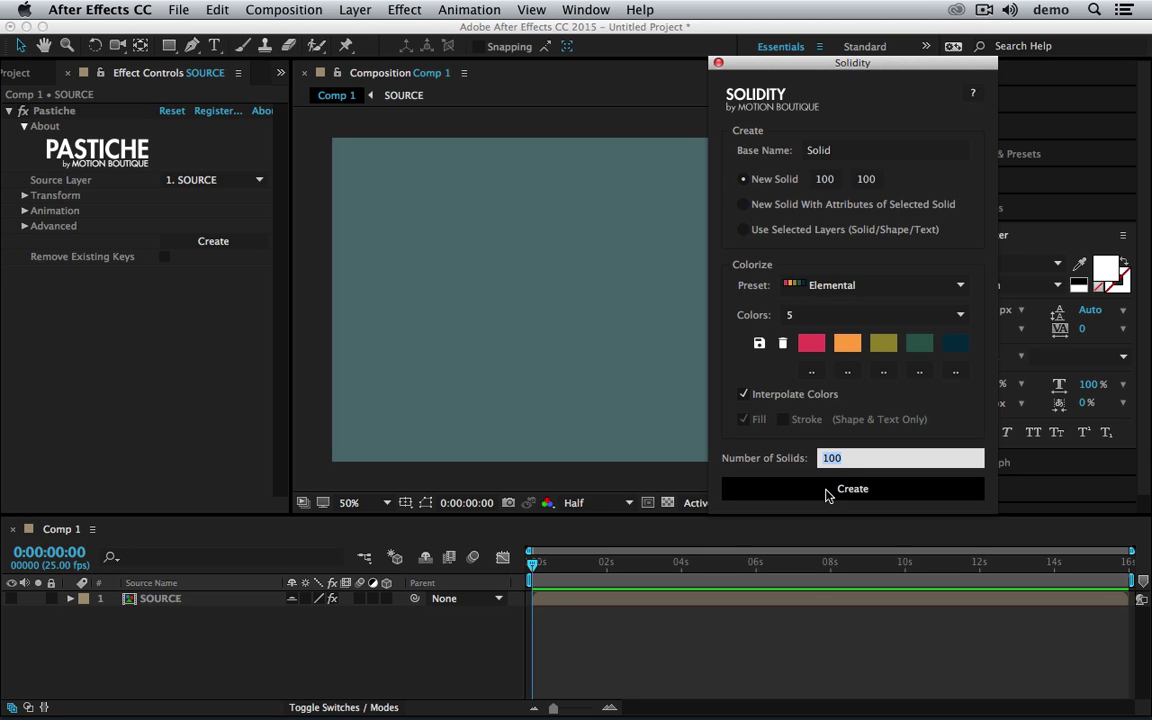
text(25)
click(862, 494)
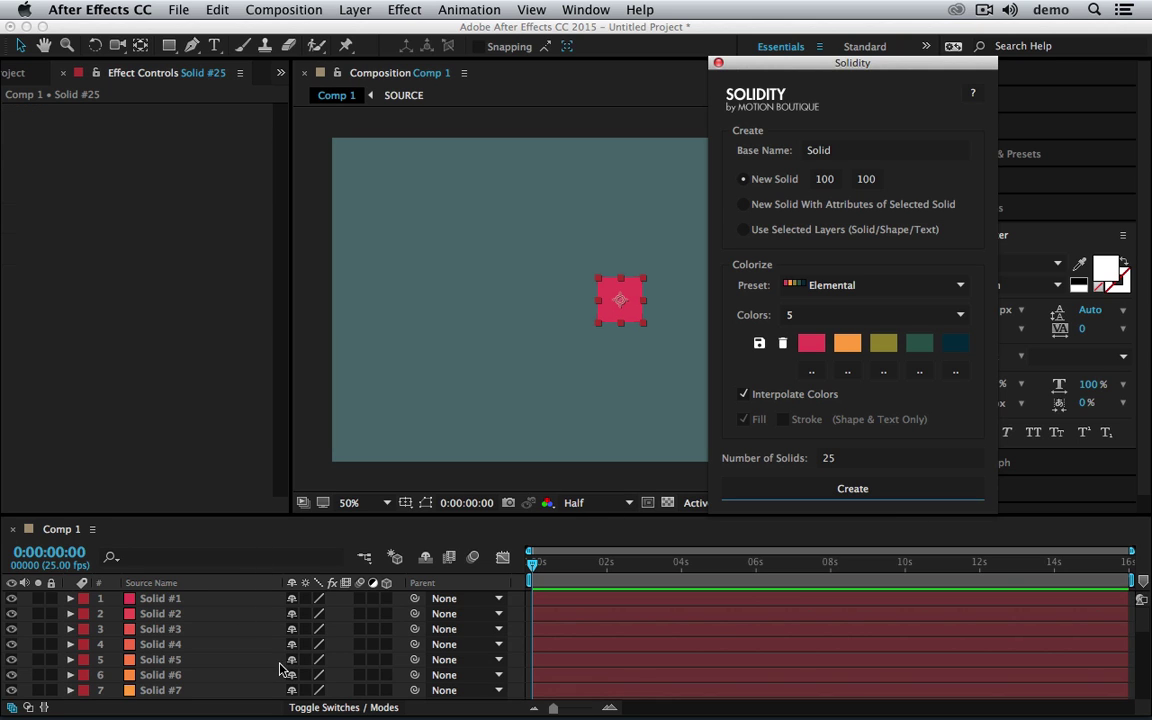
- Select Solid #1 through Solid #25 to check them, then deselect
scroll(410, 640, down, 6)
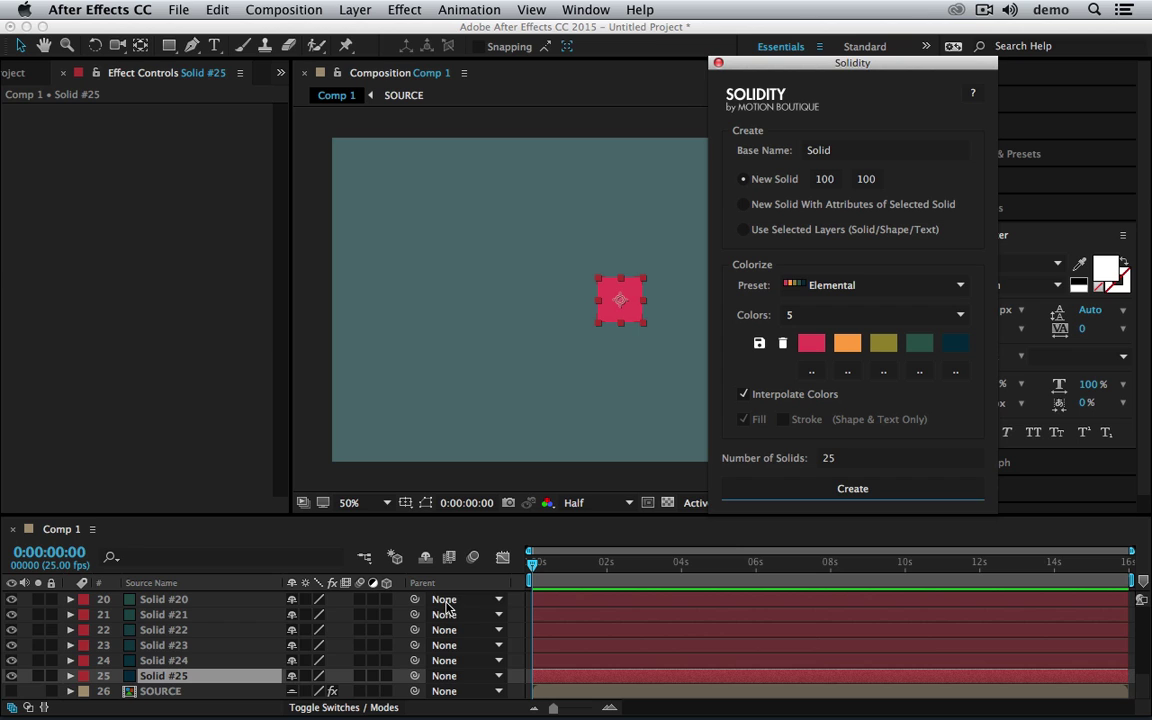
scroll(165, 628, up, 6)
click(185, 600)
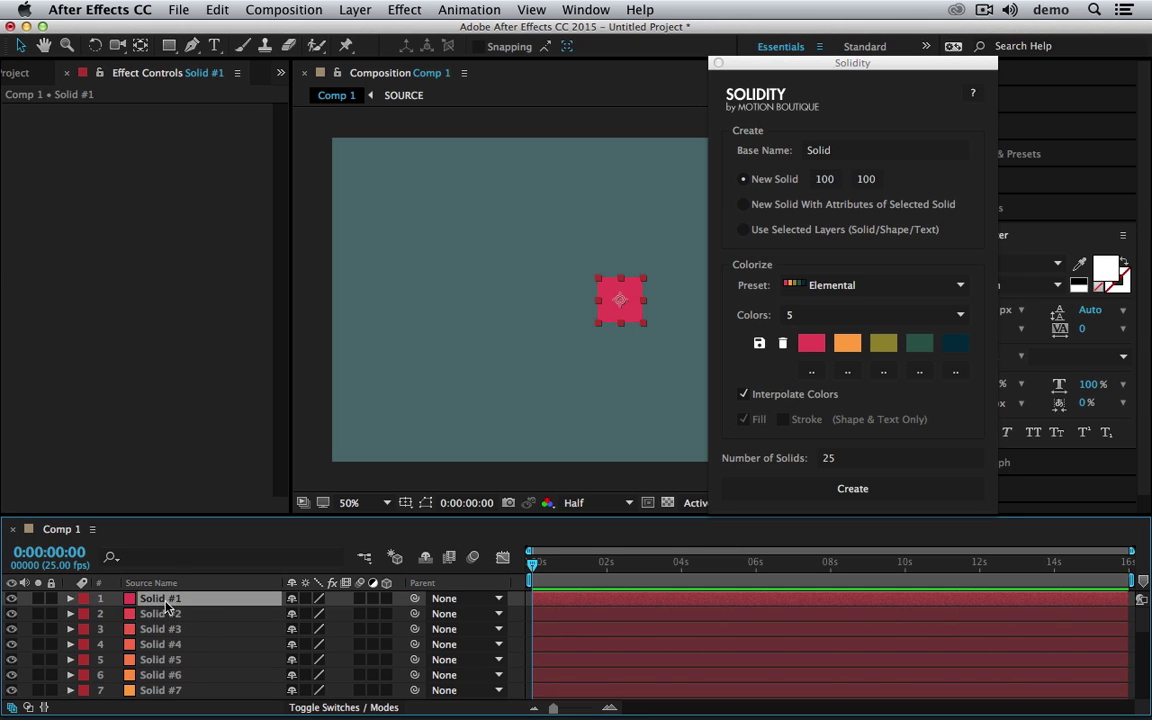
scroll(218, 628, down, 6)
shift+click(185, 676)
scroll(211, 637, up, 6)
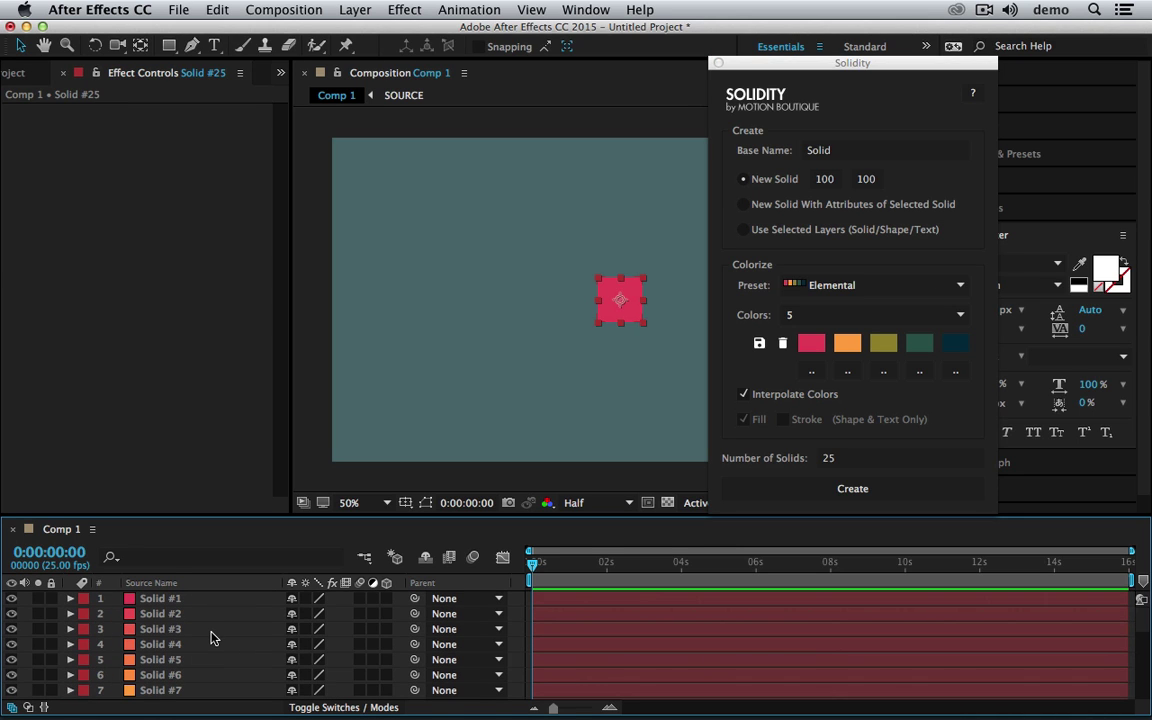
click(197, 601)
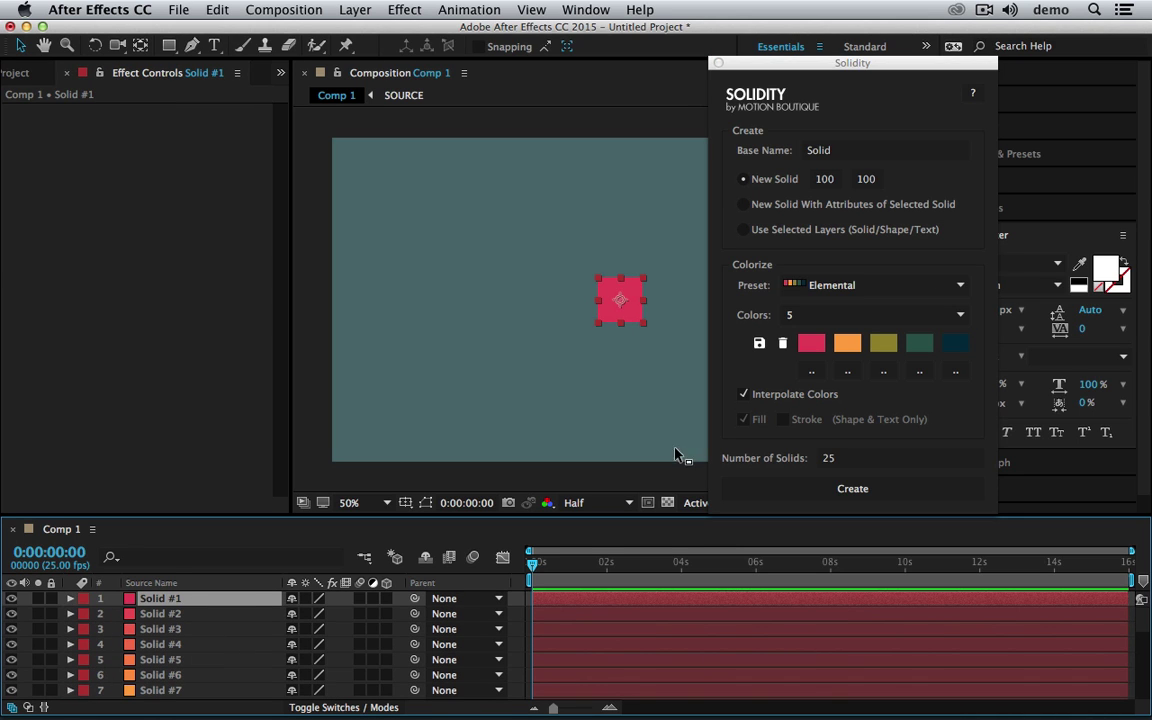
click(616, 379)
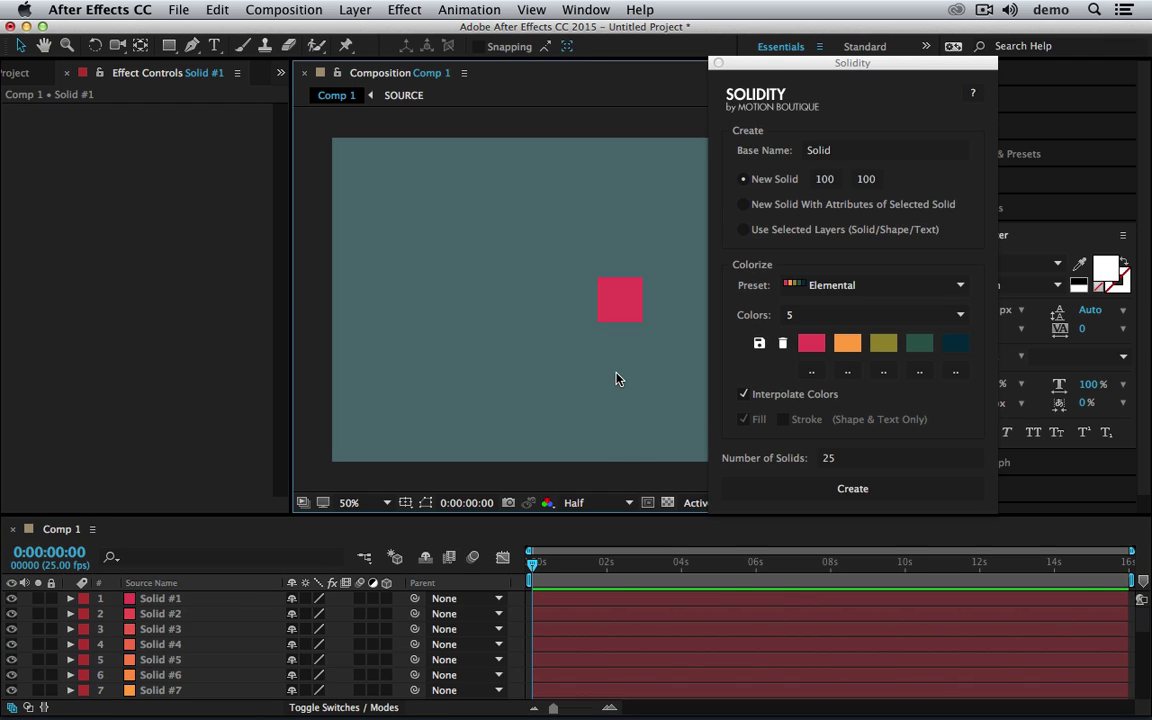
- Replace the 25 solids with 100 new solids and arrange them into ALPHABET with Pastiche
drag(566, 357, 661, 258)
key(super+alt+shift+e)
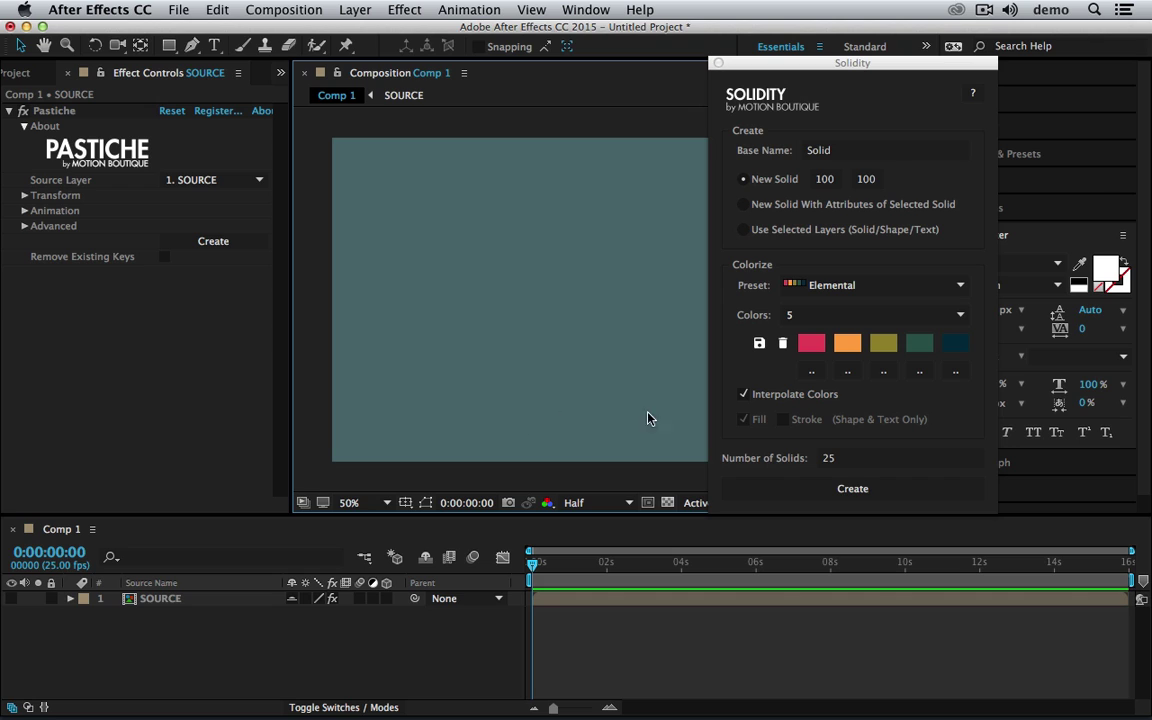
click(830, 461)
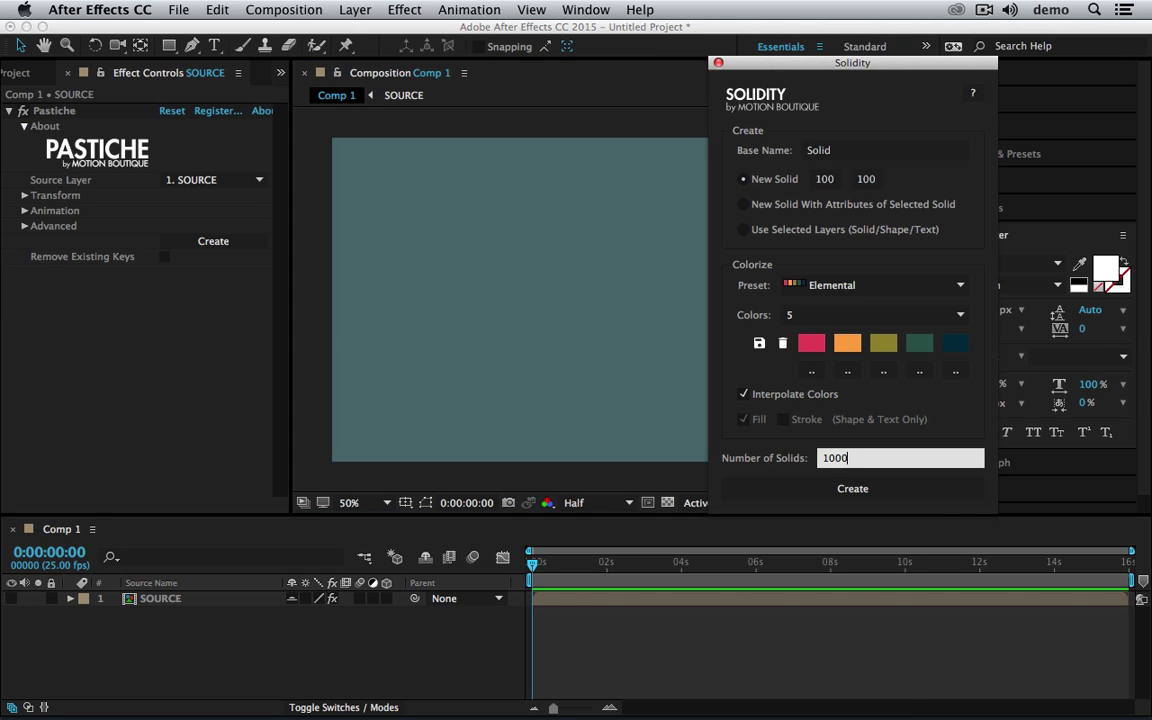
key(BackSpace)
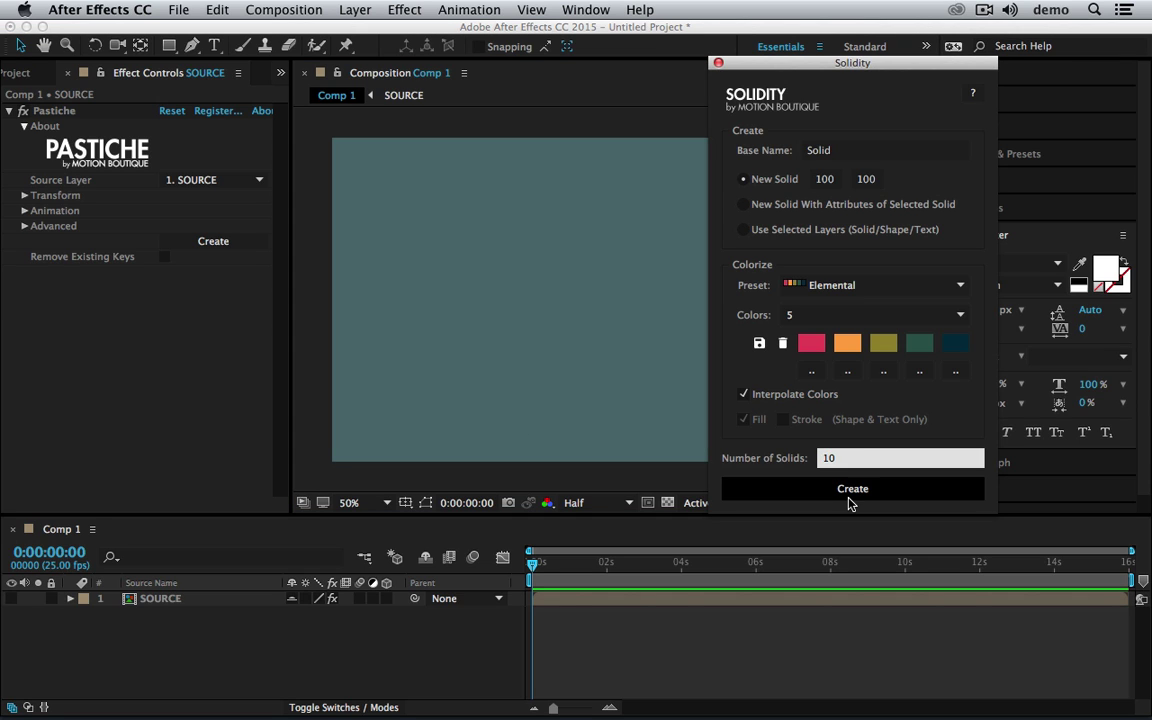
text(0)
click(851, 489)
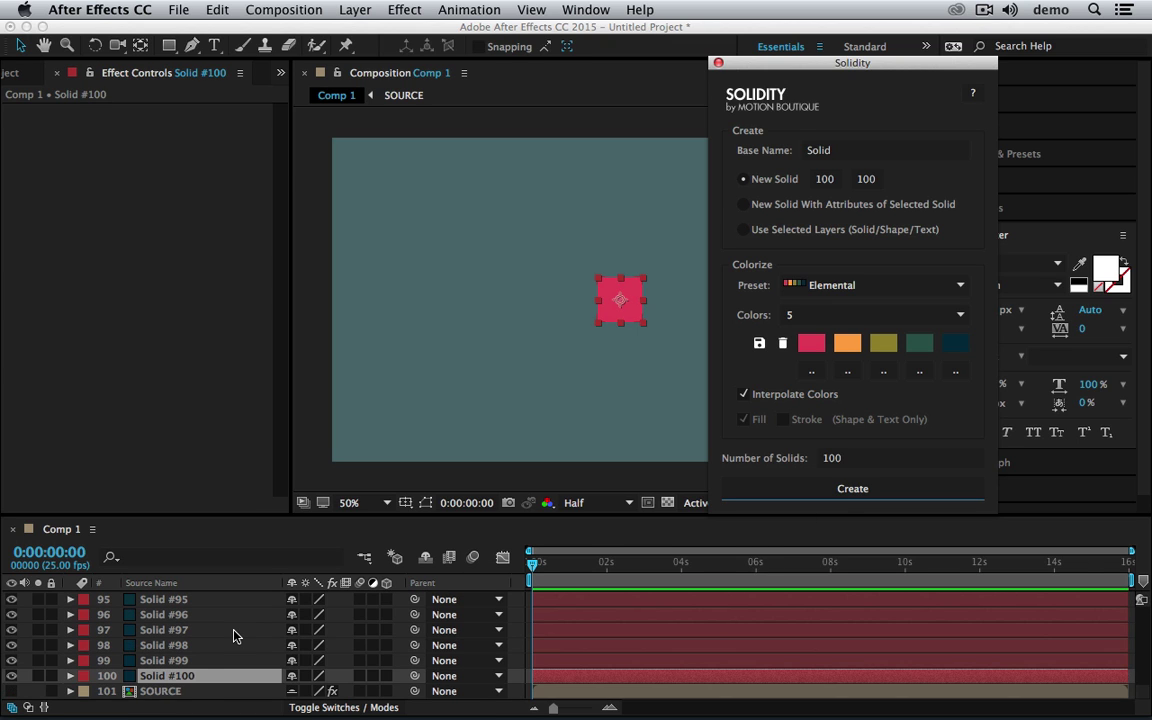
click(165, 691)
click(213, 241)
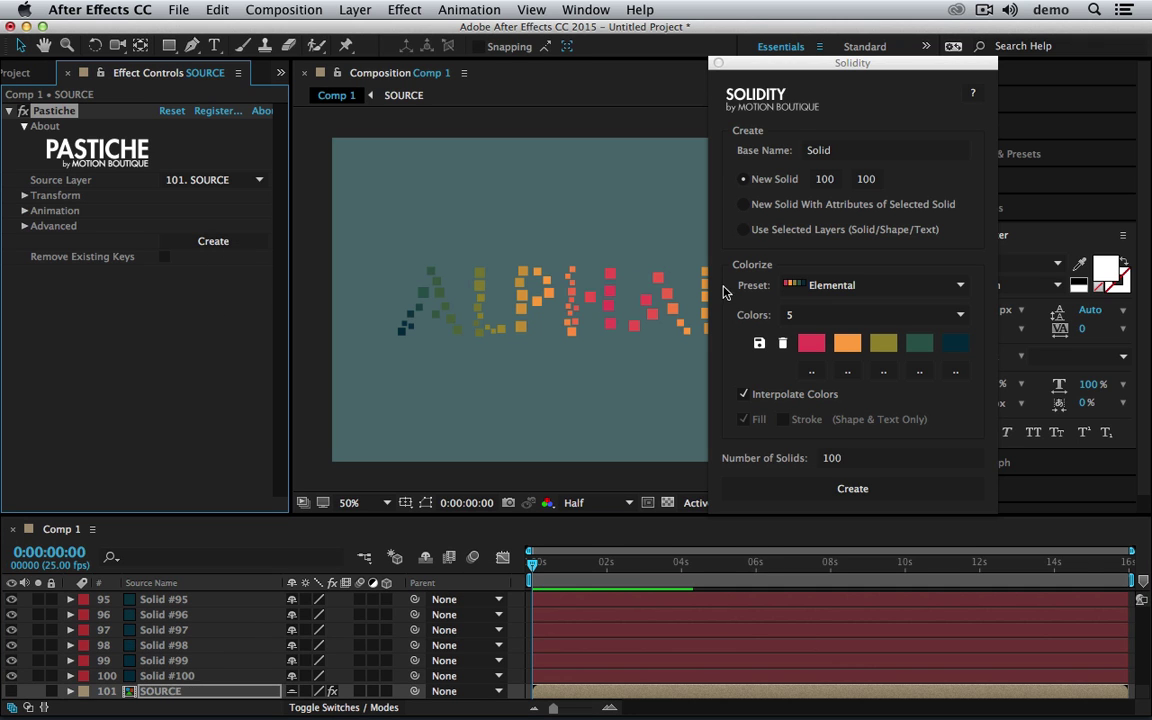
drag(874, 66, 1040, 69)
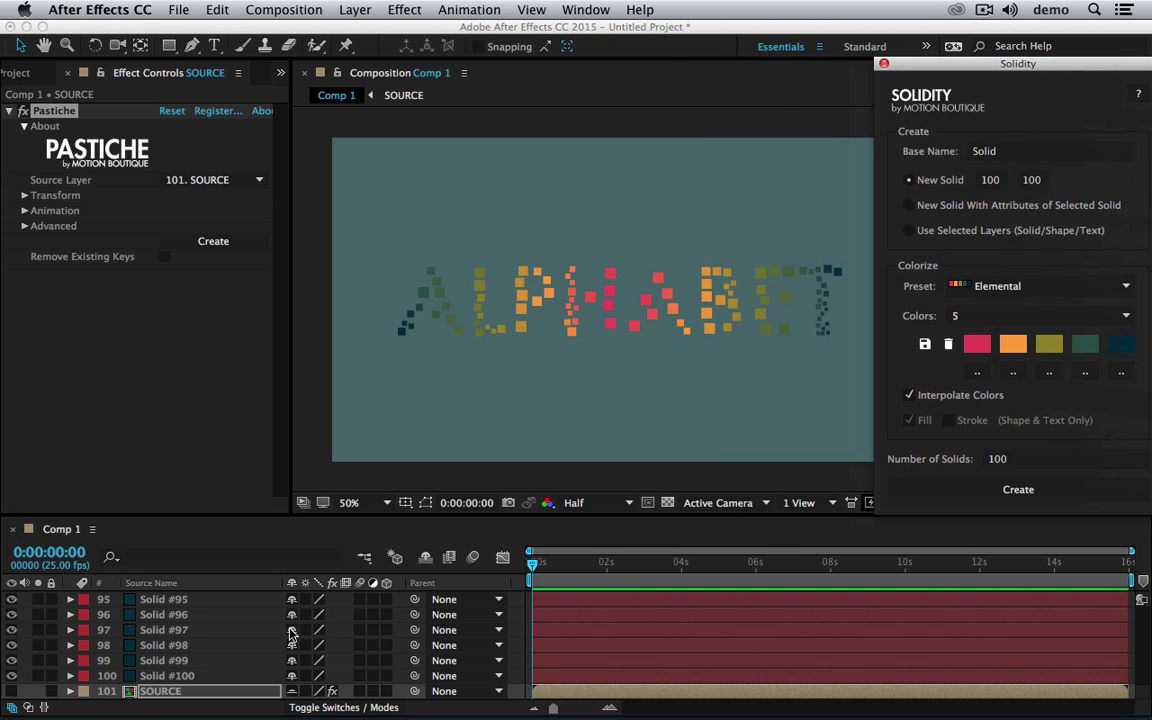
- Duplicate the 100 solids to 200 and rebuild the ALPHABET layout with Pastiche
click(158, 677)
key(super+a)
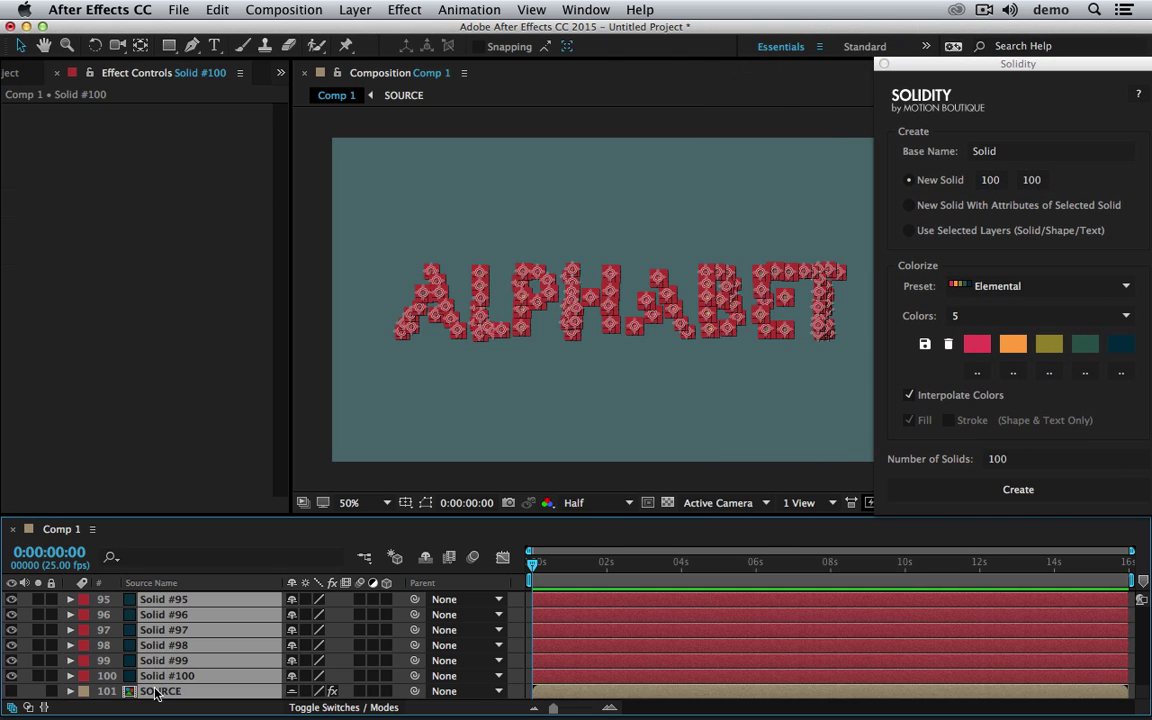
super+click(156, 692)
key(super+d)
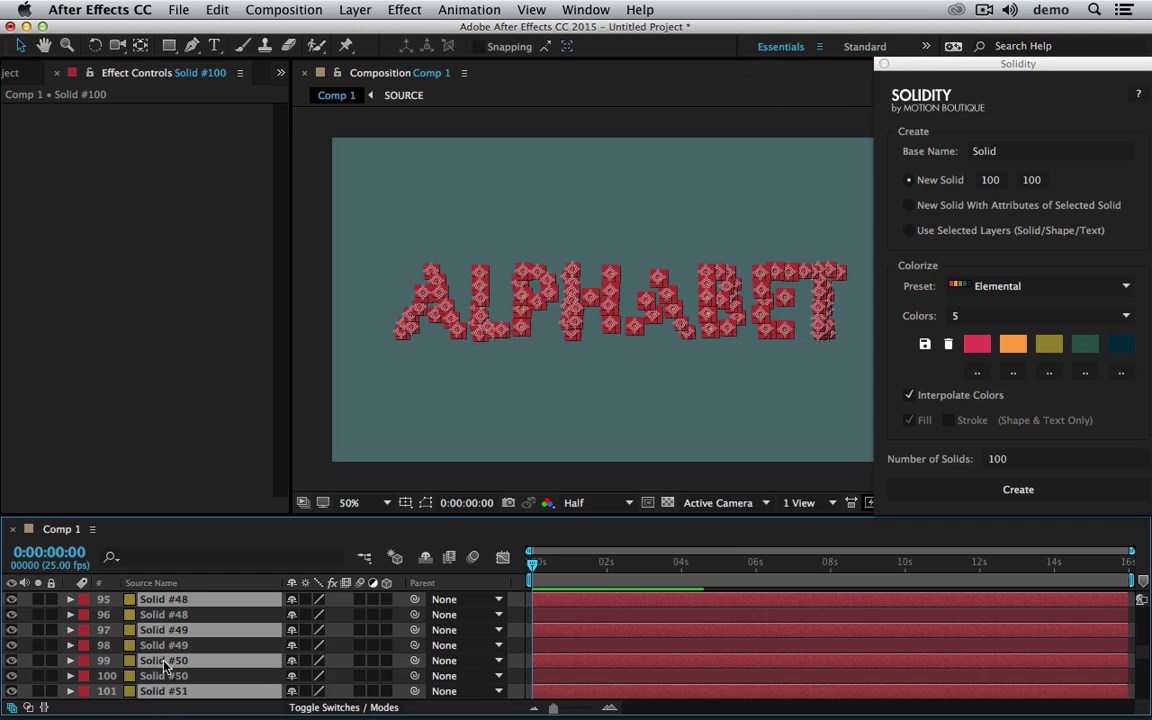
click(166, 692)
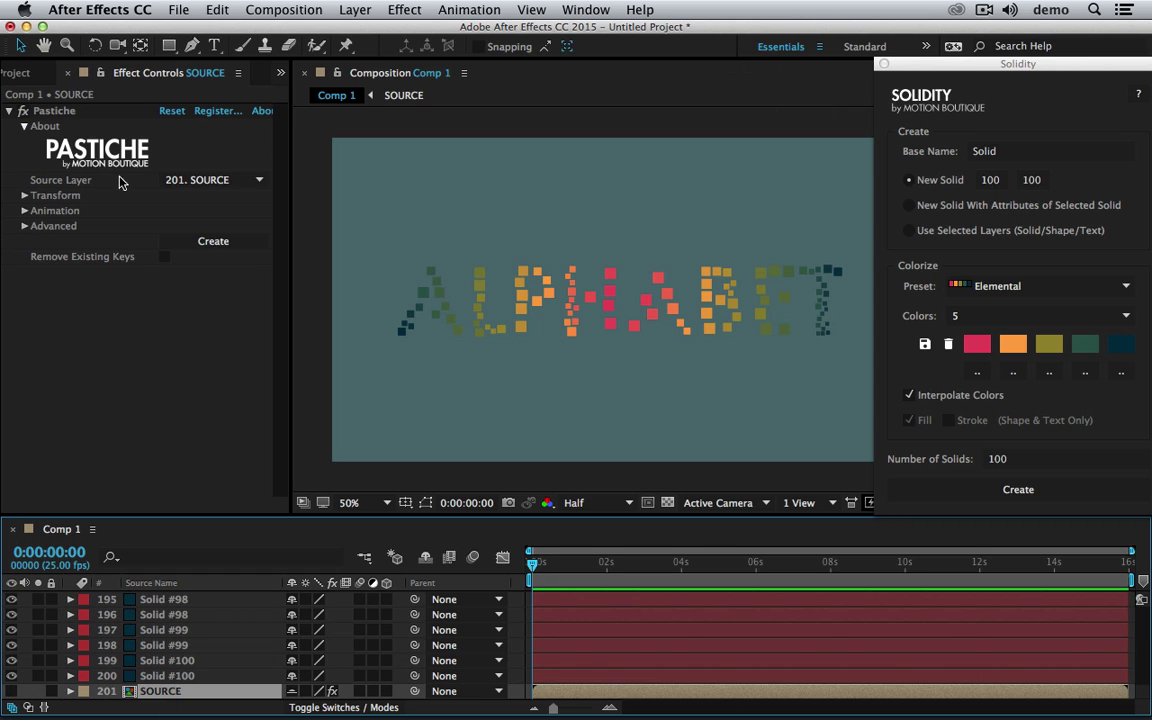
click(214, 242)
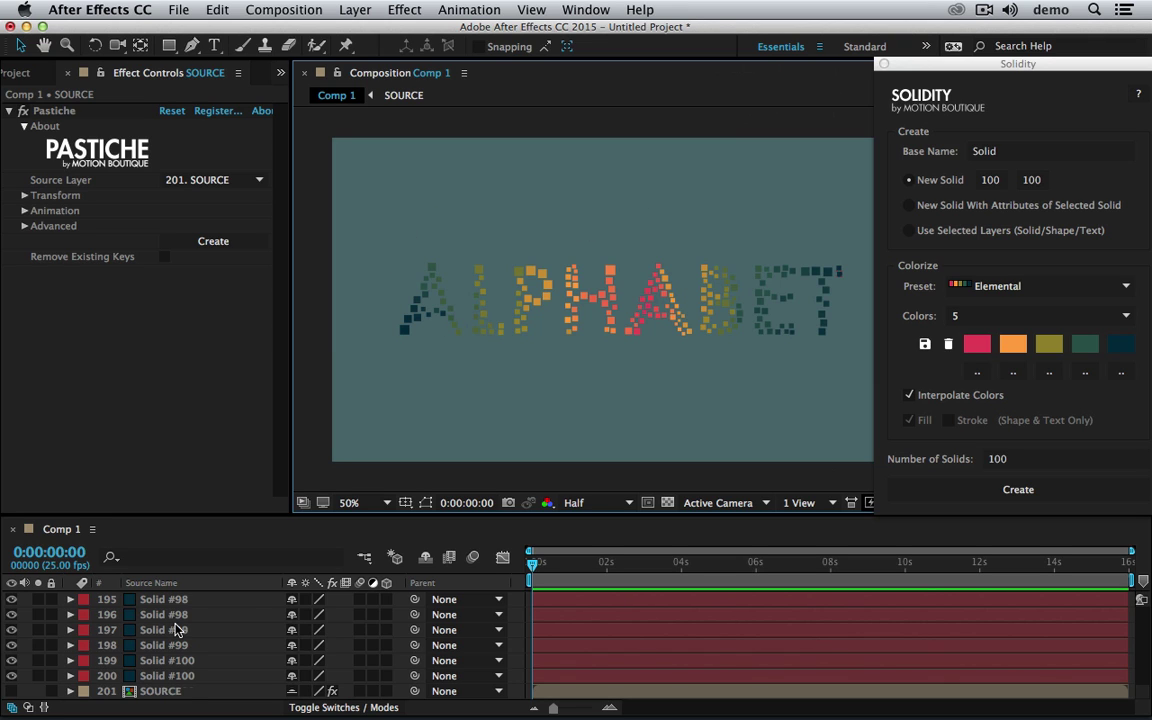
- Recolour all solid layers with Solidity's Circus III preset using Use Selected Layers
scroll(175, 629, up, 20)
scroll(175, 629, up, 20)
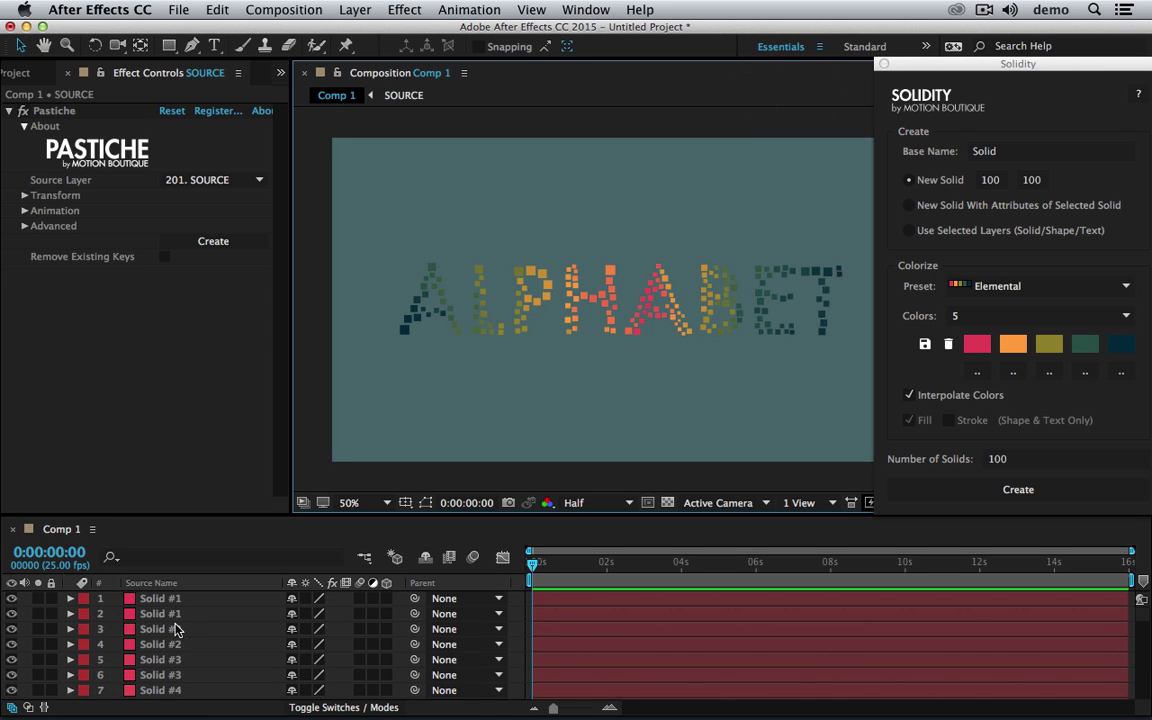
click(180, 600)
scroll(199, 640, down, 20)
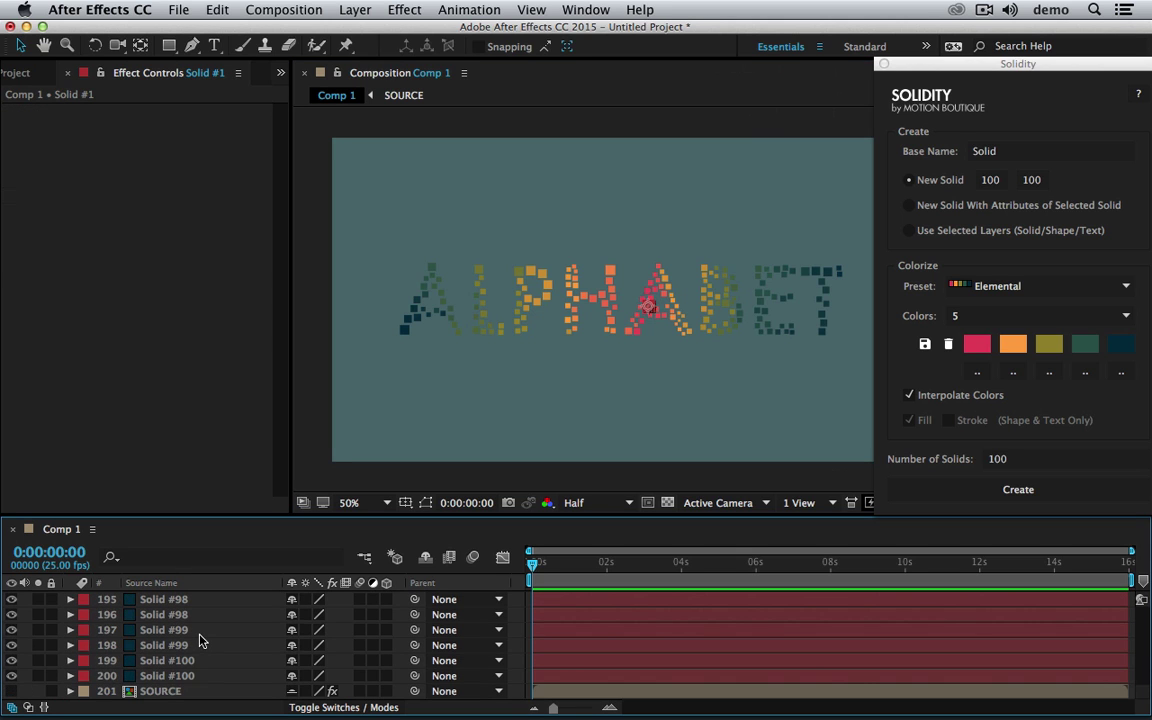
shift+click(196, 676)
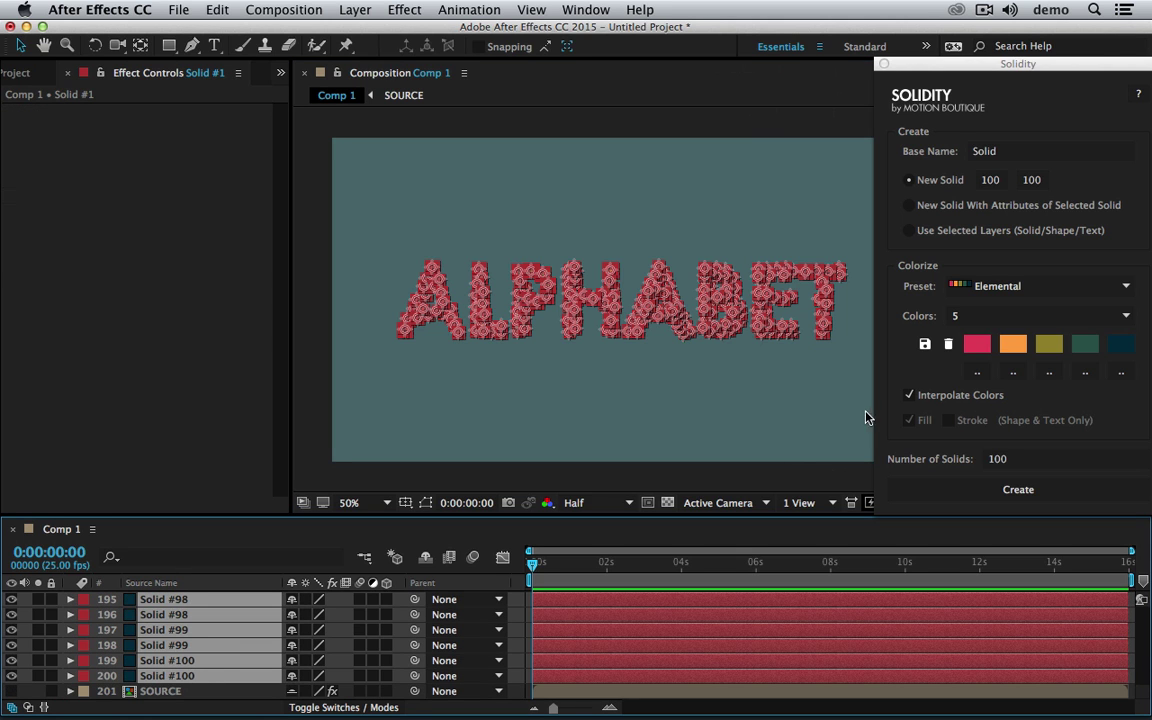
click(1042, 288)
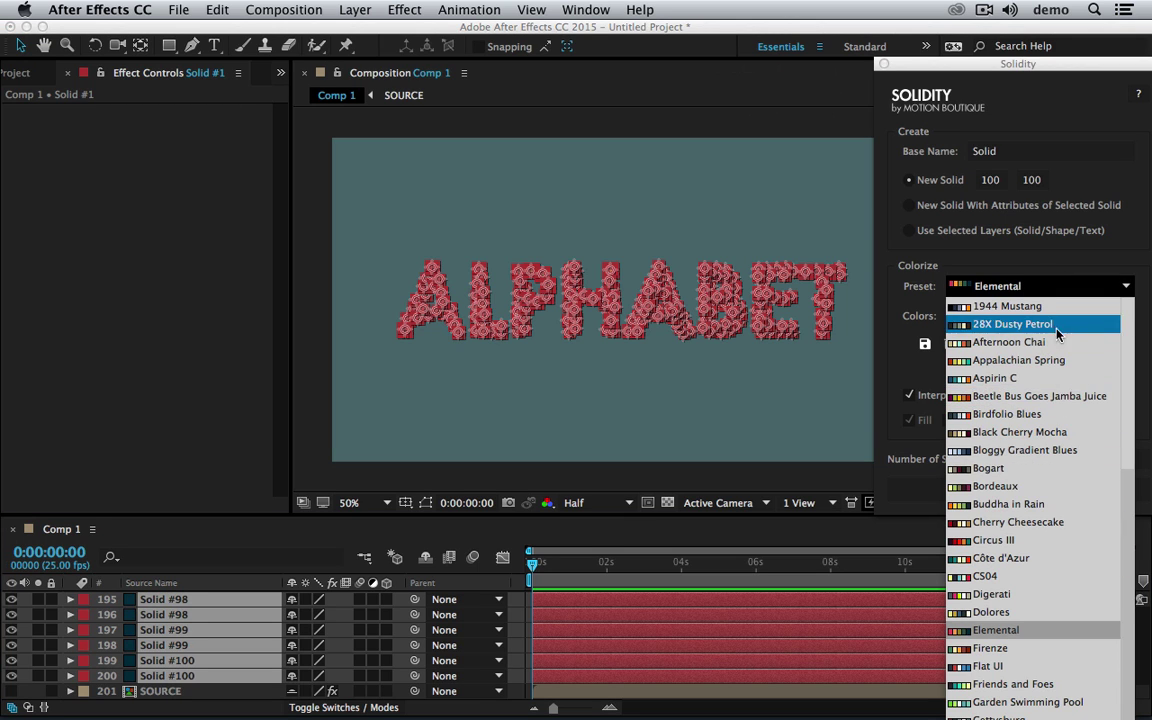
click(1081, 549)
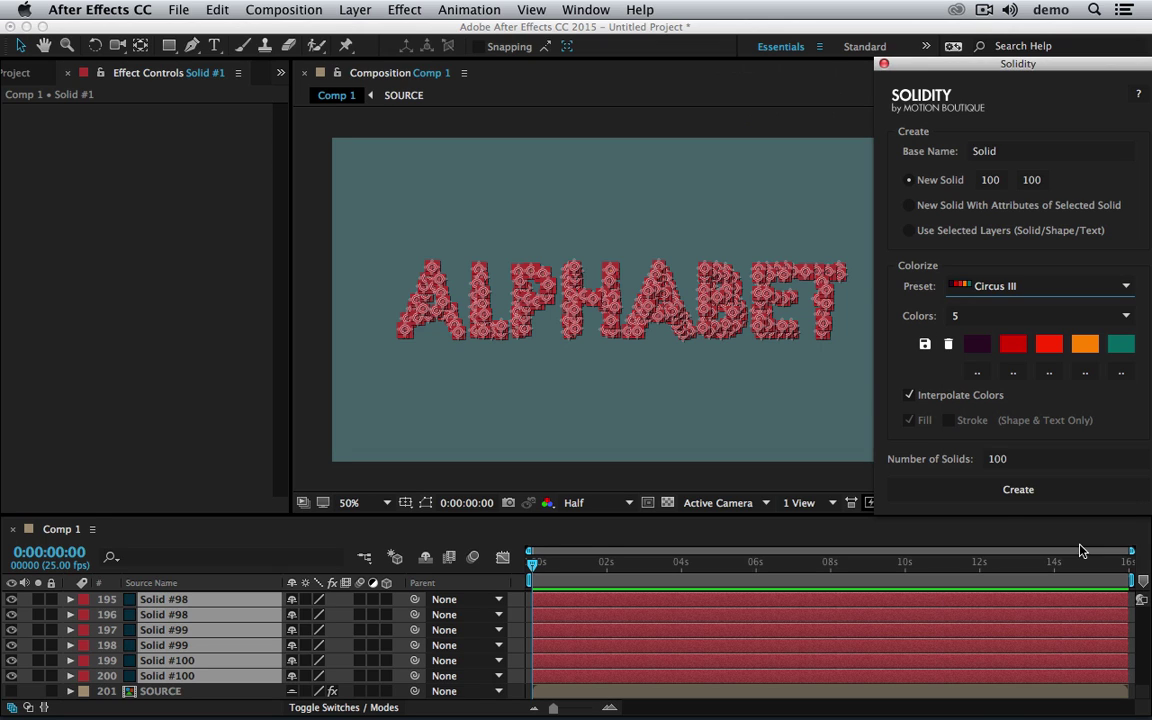
click(972, 235)
click(1022, 500)
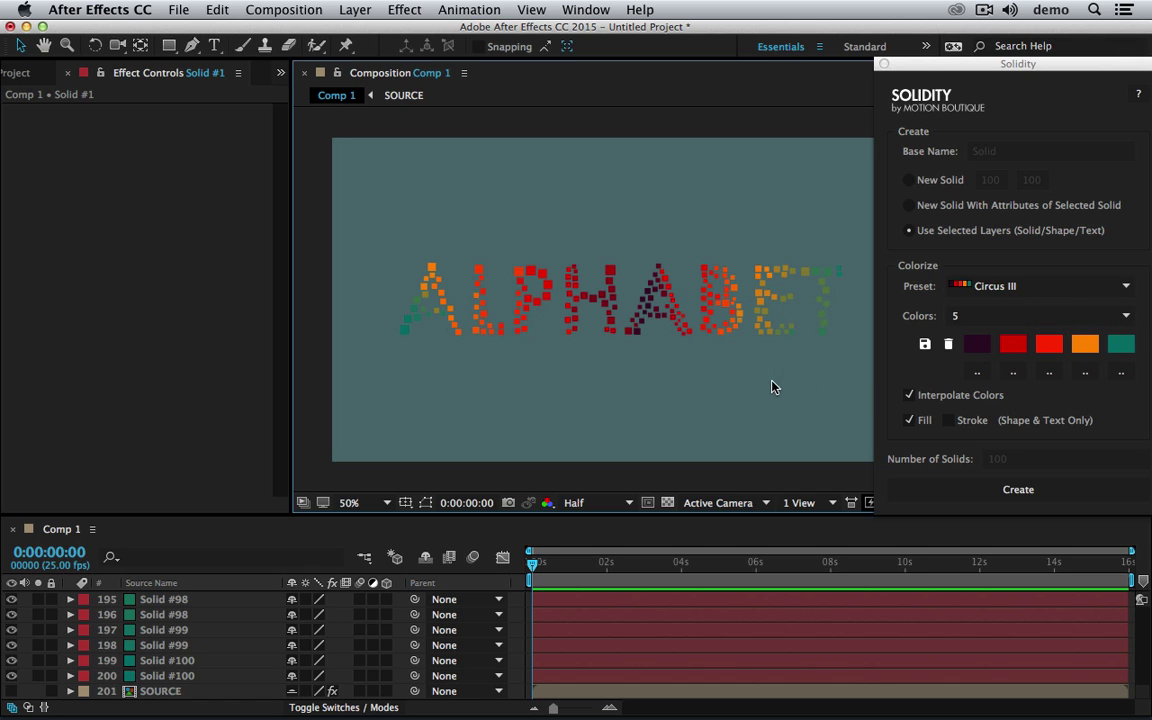
- Delete all the solids forming the word ALPHABET
right_click(845, 362)
click(427, 211)
drag(378, 228, 872, 372)
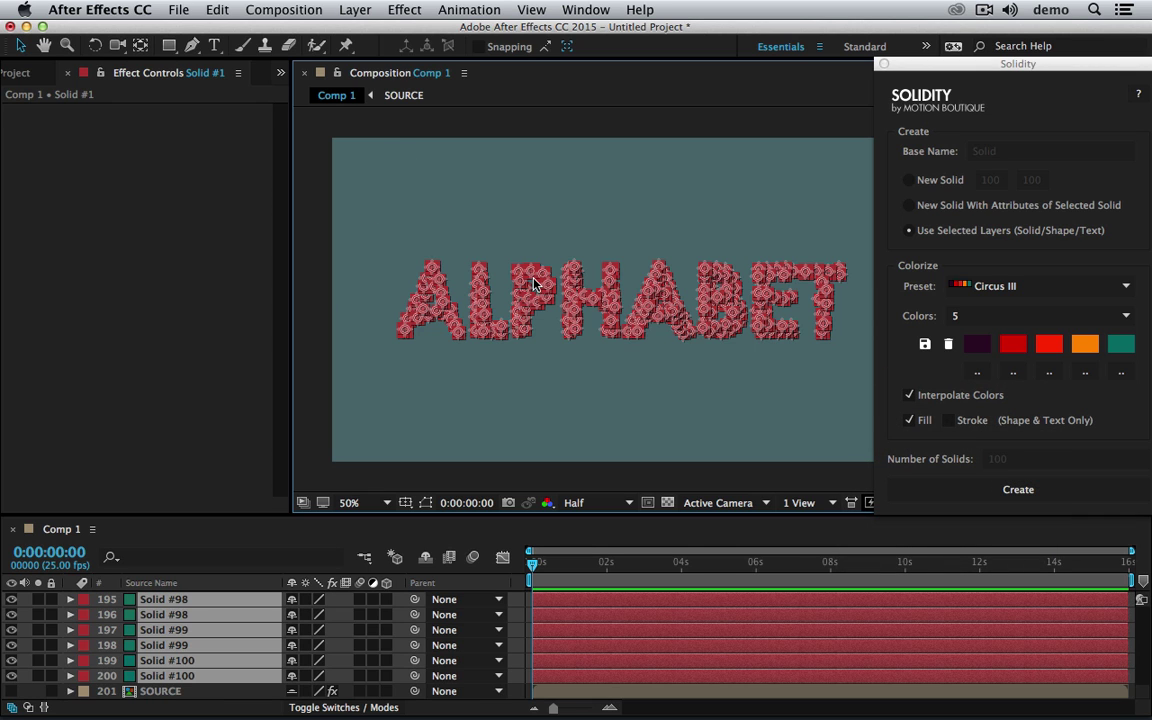
key(Delete)
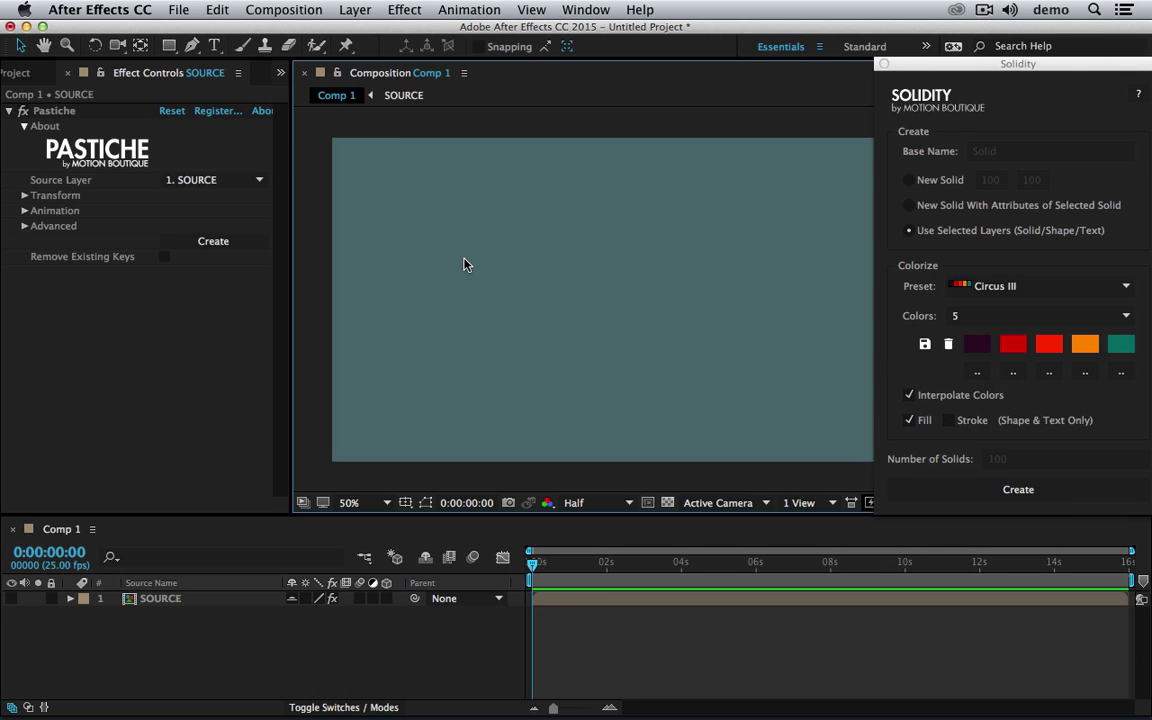
- Type a letter 'A' text layer and convert it with Create Masks from Text
key(ctrl+t)
click(537, 277)
text(A)
key(KP_Enter)
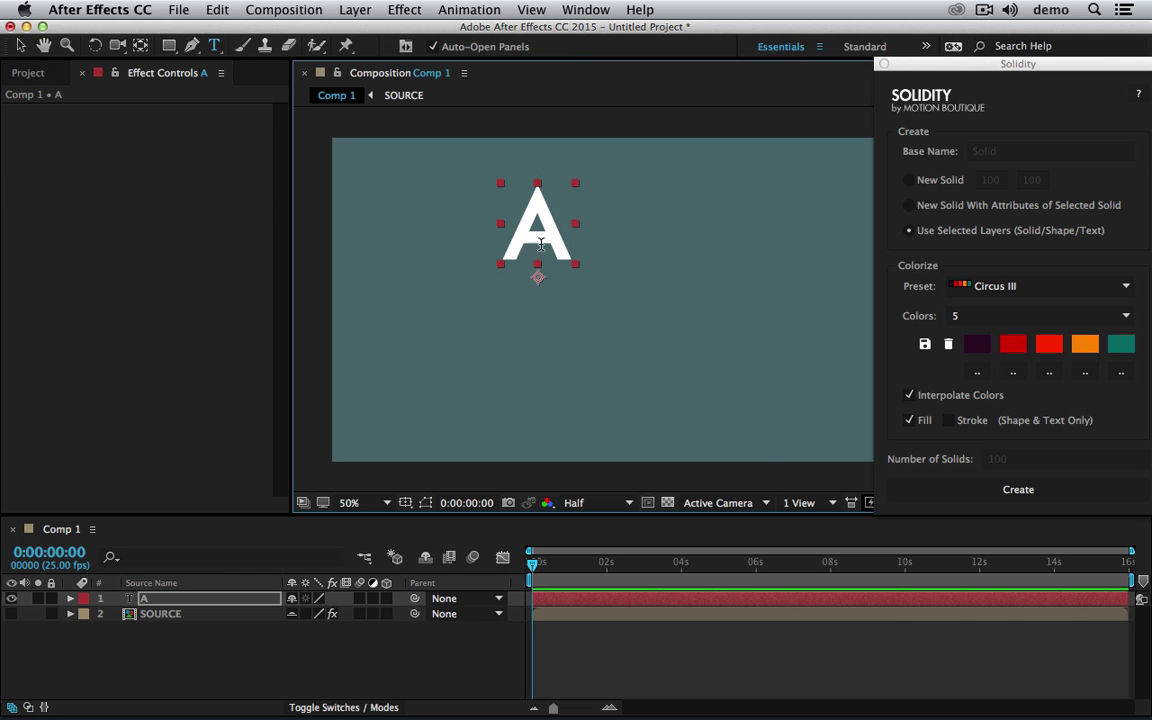
right_click(541, 245)
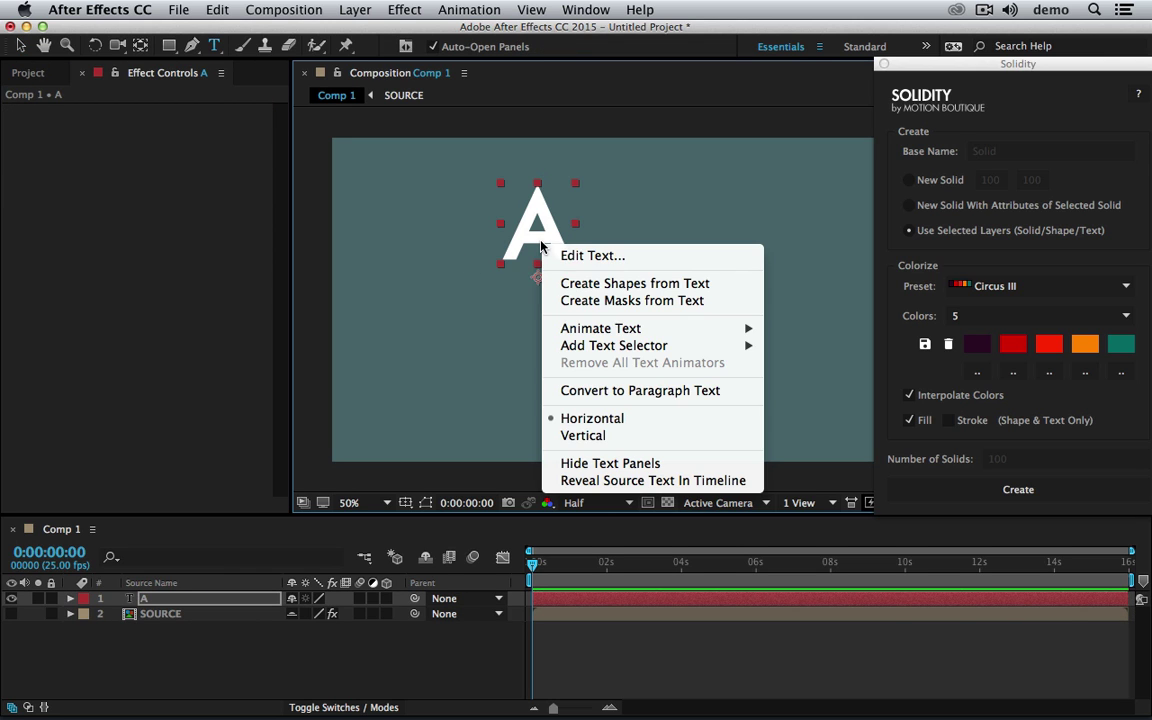
click(688, 306)
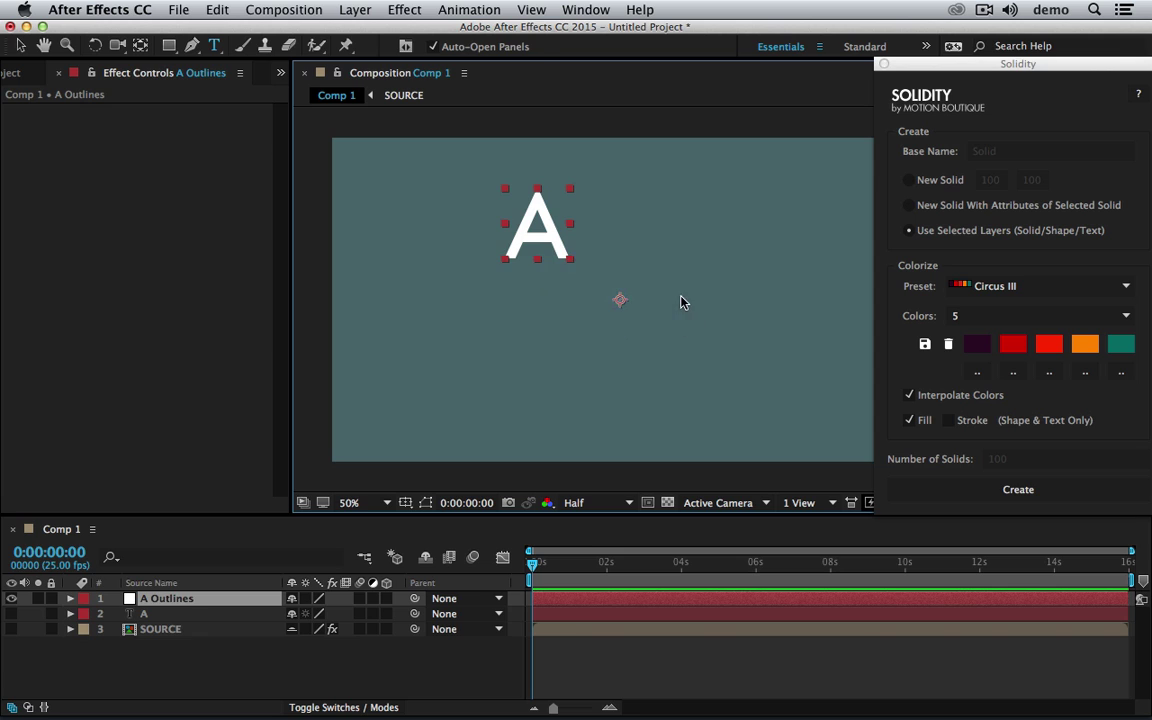
click(548, 241)
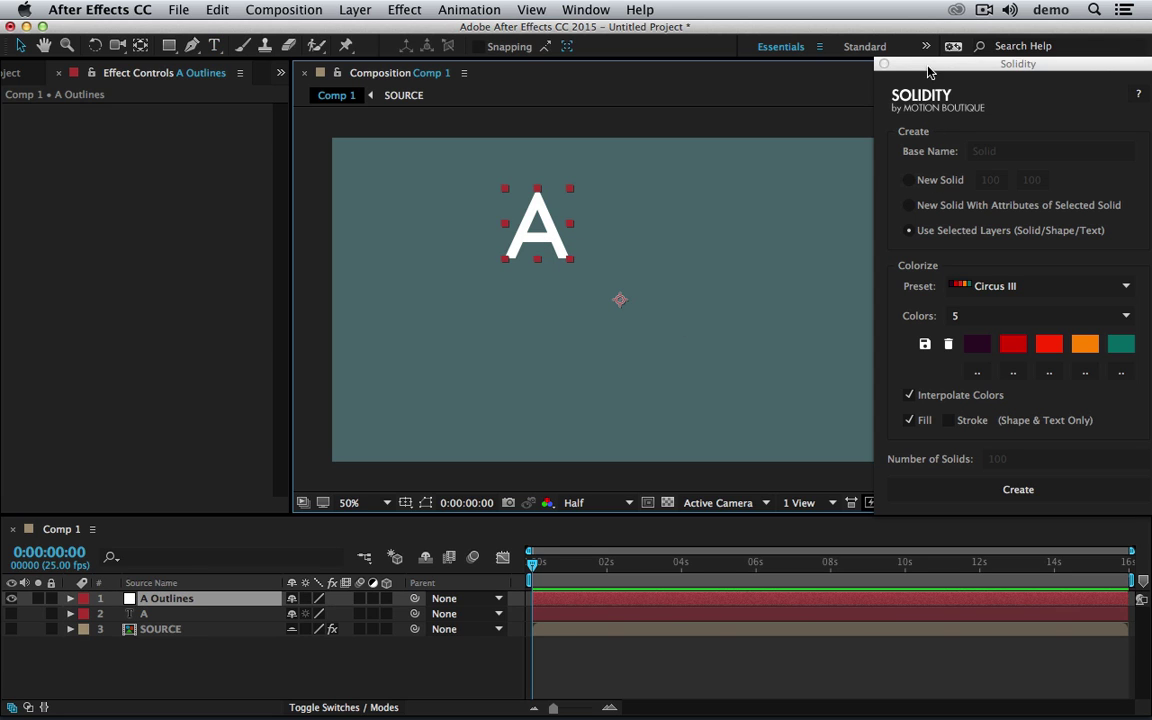
- Create 50 A-shaped solids from A Outlines in the Pie Party preset colours
click(936, 200)
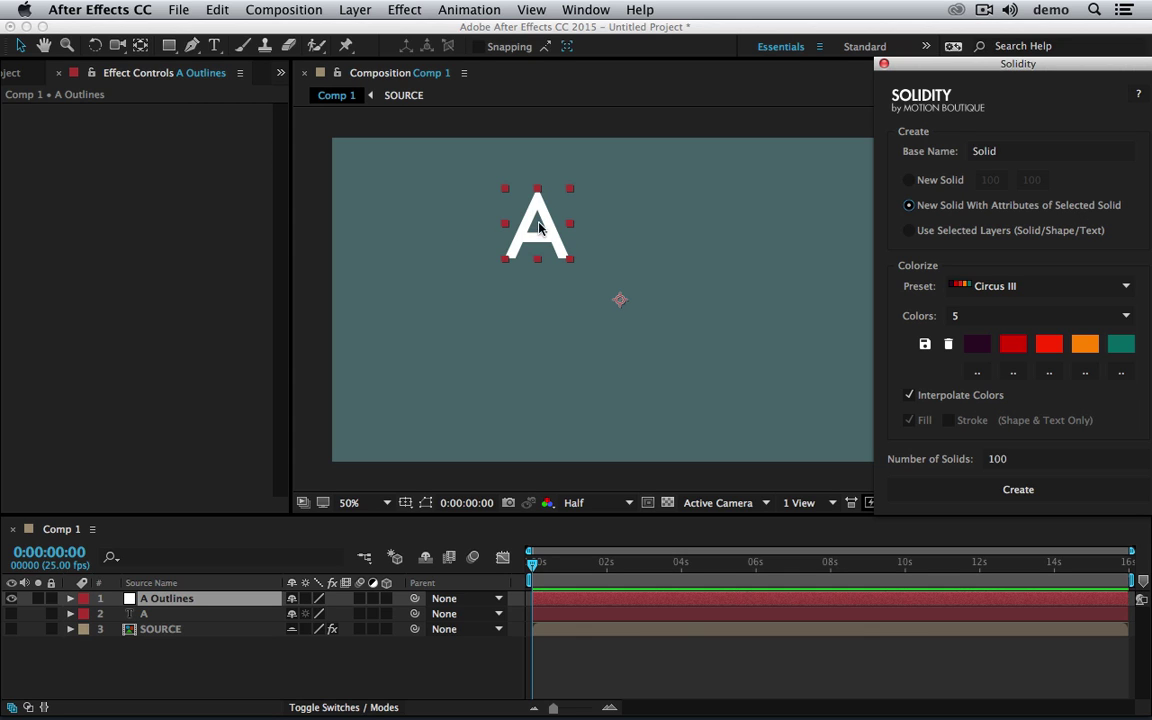
click(170, 601)
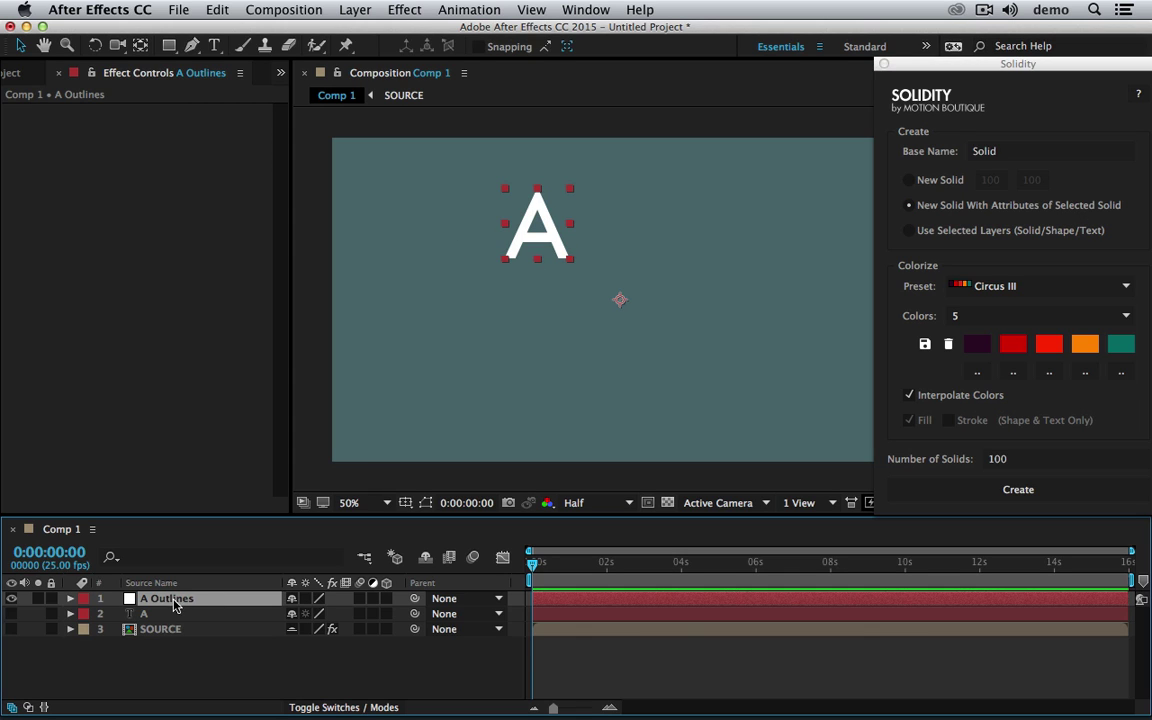
key(m)
click(70, 599)
click(1024, 288)
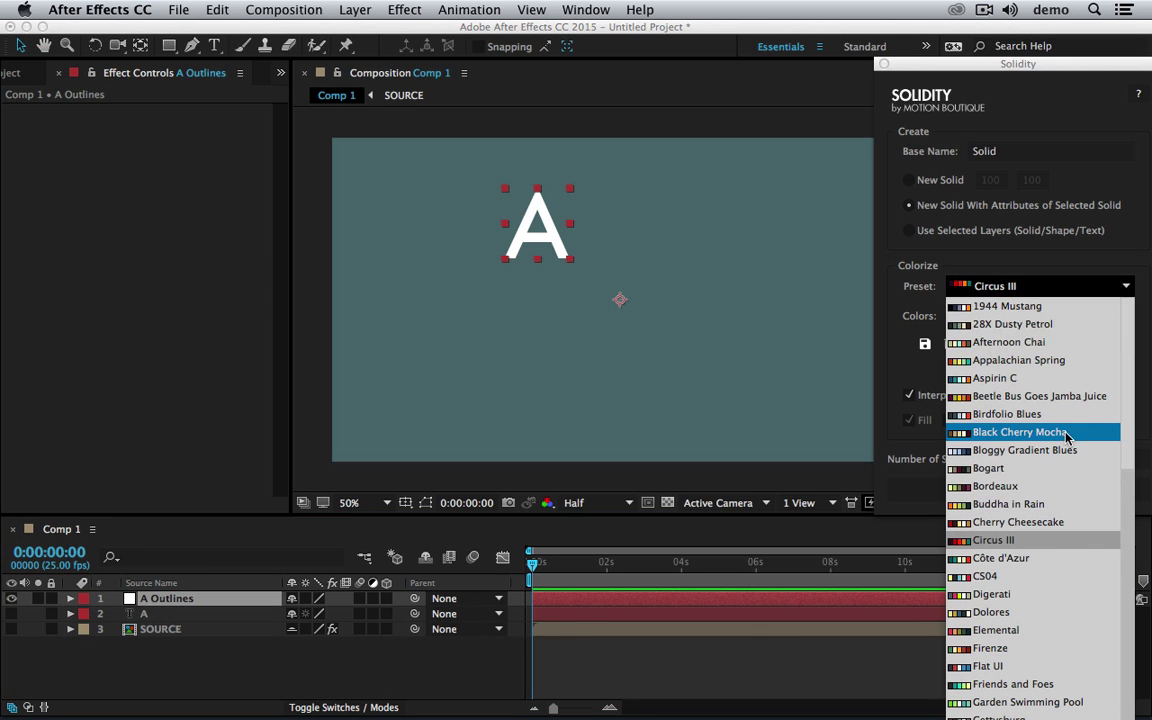
scroll(1050, 610, down, 10)
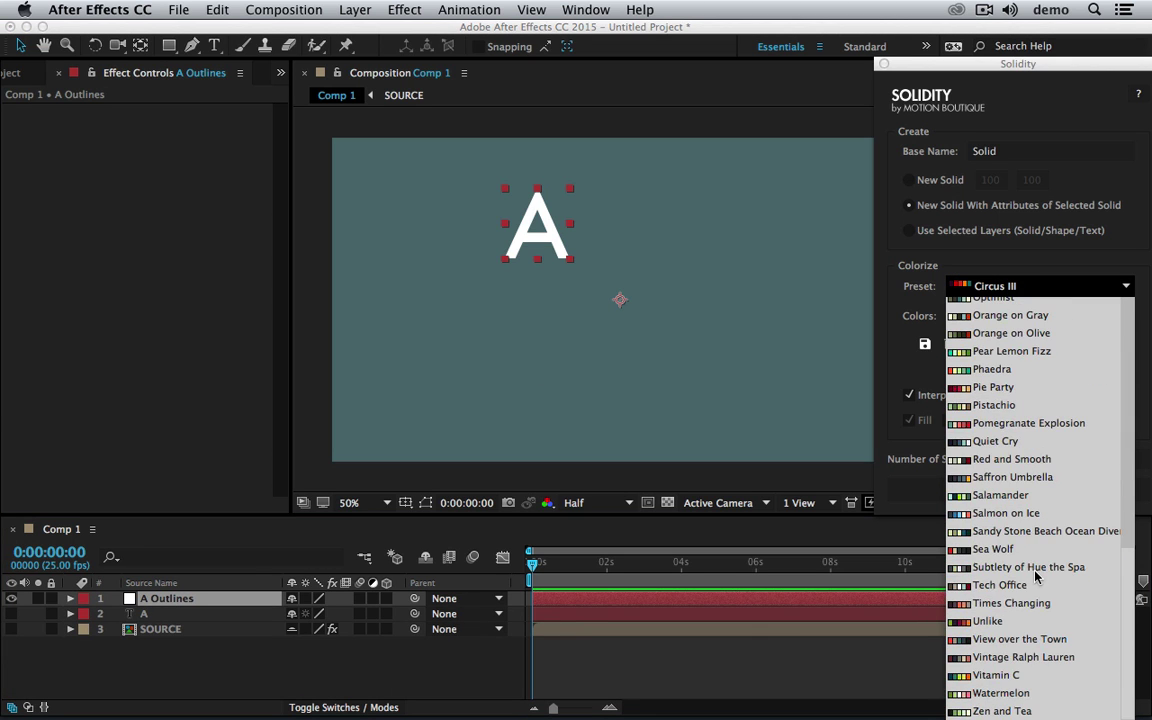
click(1058, 388)
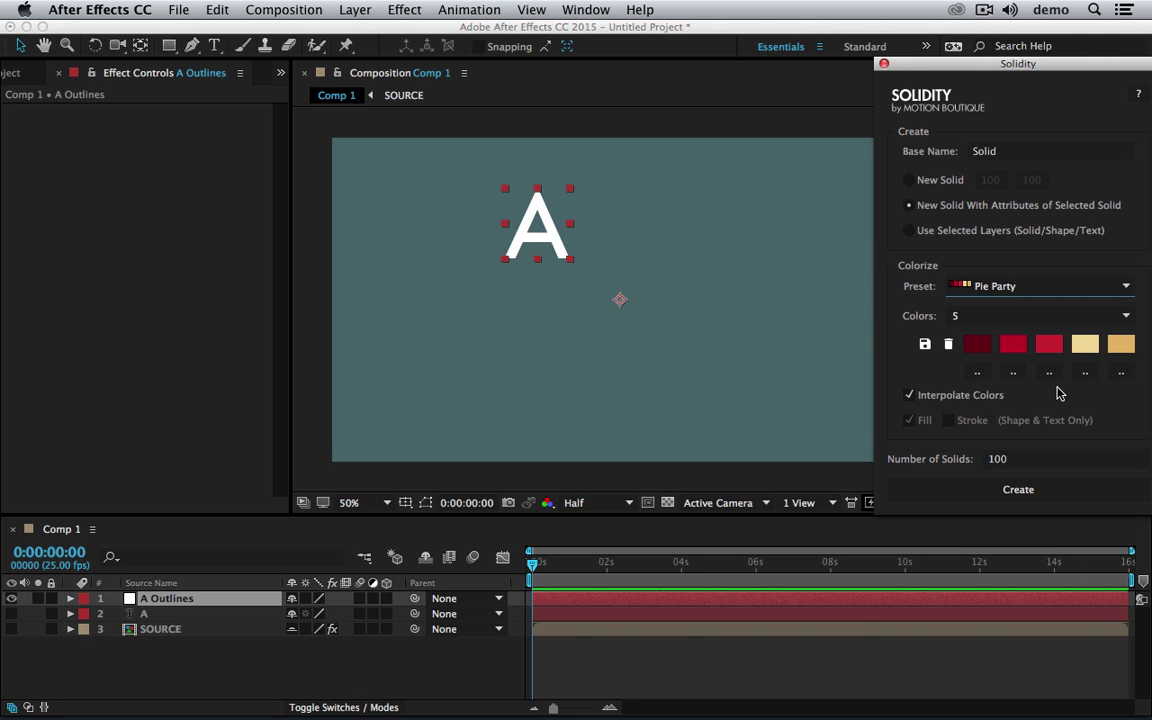
click(993, 460)
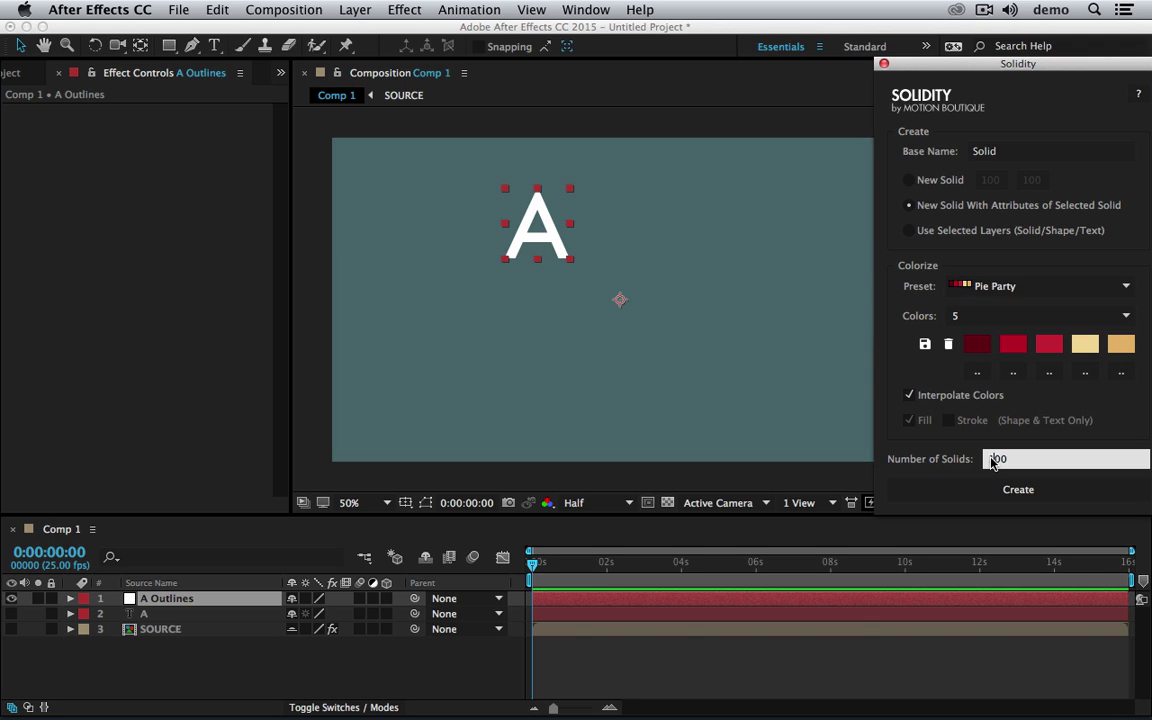
text(50)
click(1010, 492)
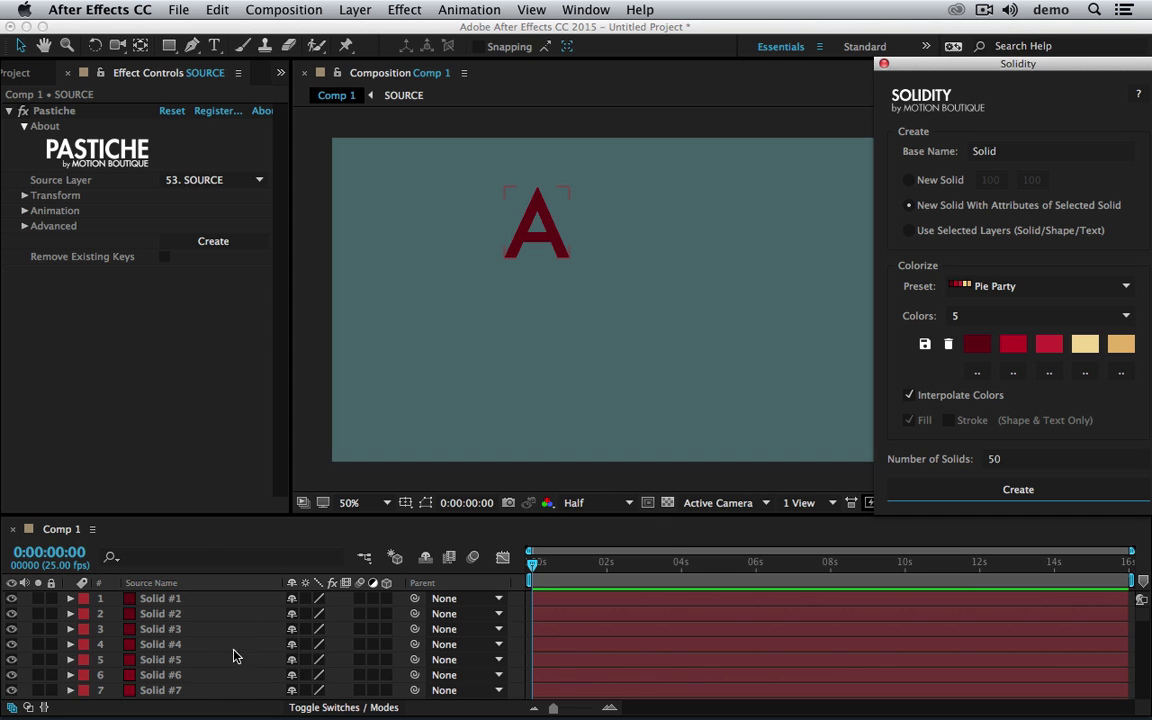
- Inspect Solid #46's keyframed properties
scroll(220, 645, down, 10)
click(213, 629)
key(u)
scroll(211, 638, up, 15)
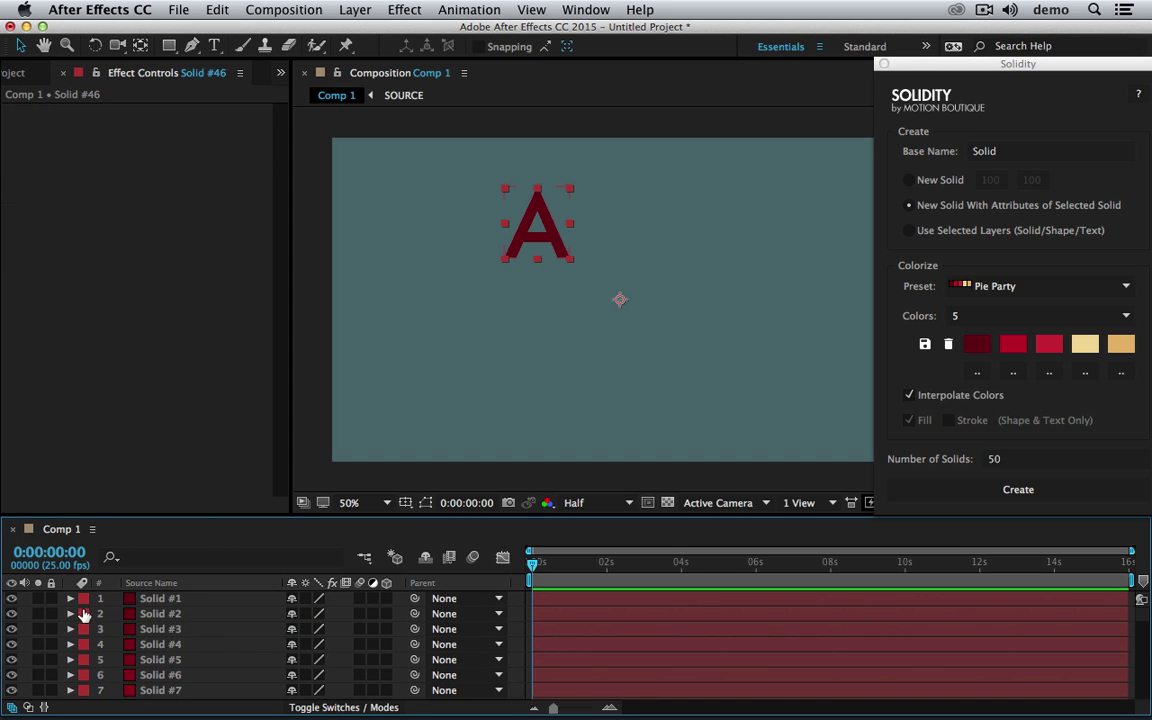
scroll(80, 688, down, 15)
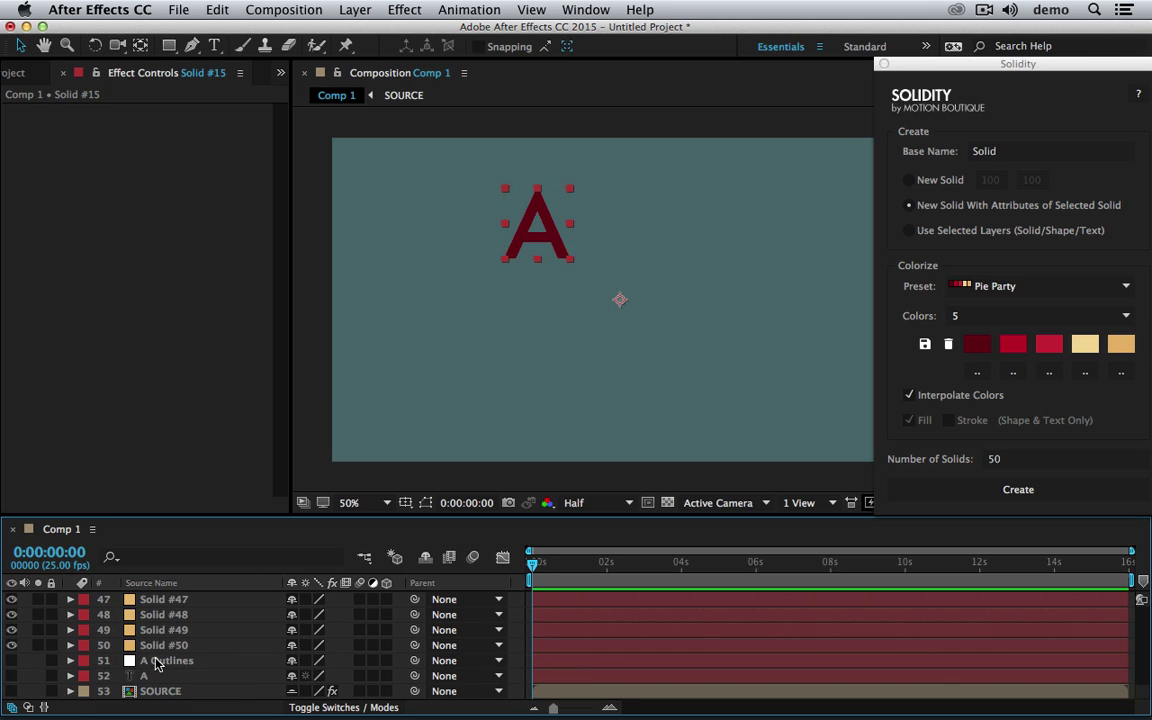
- Delete the A Outlines and A layers and duplicate the solids up to 150
click(160, 660)
shift+click(155, 676)
key(Delete)
key(ctrl+a)
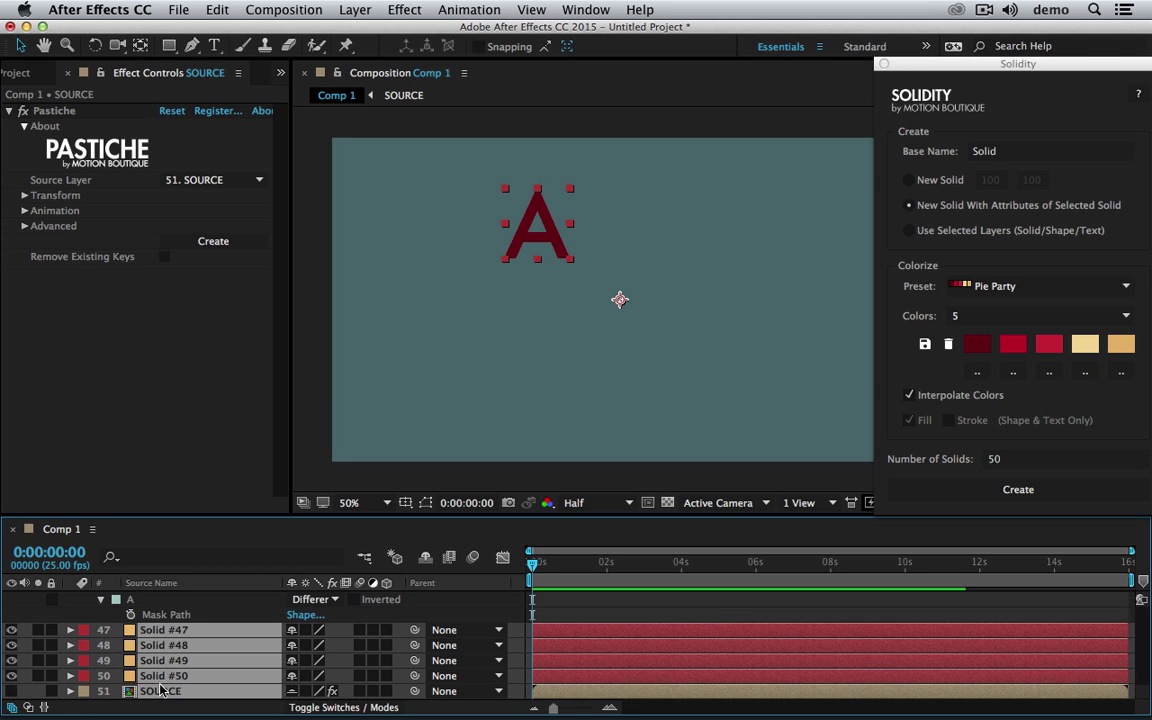
key(ctrl+d)
key(ctrl+d)
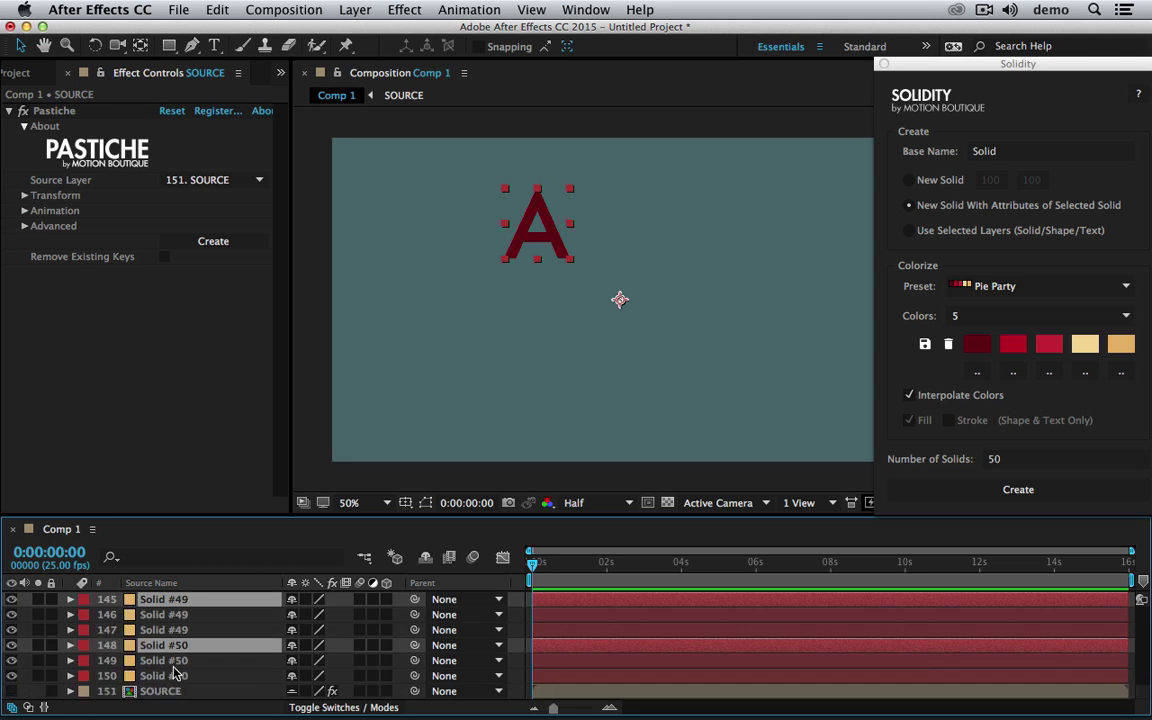
- Arrange the 150 A-shaped solids into ALPHABET, duplicate them to 300, and rebuild with Pastiche
click(218, 242)
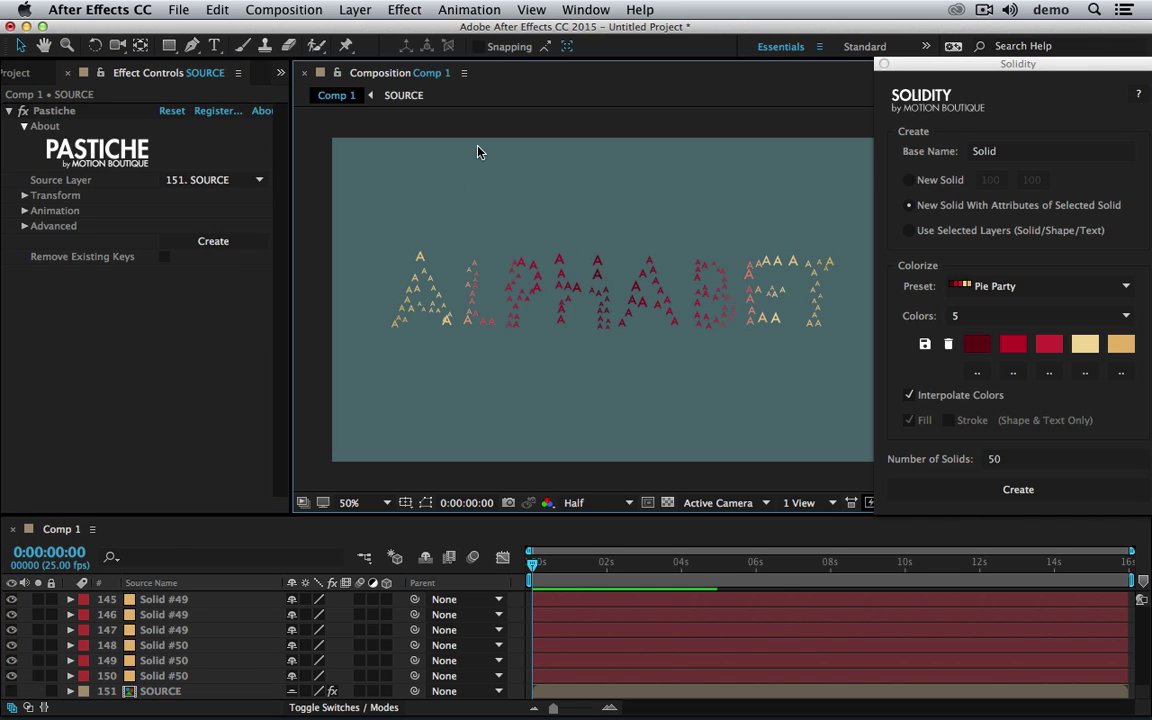
click(163, 677)
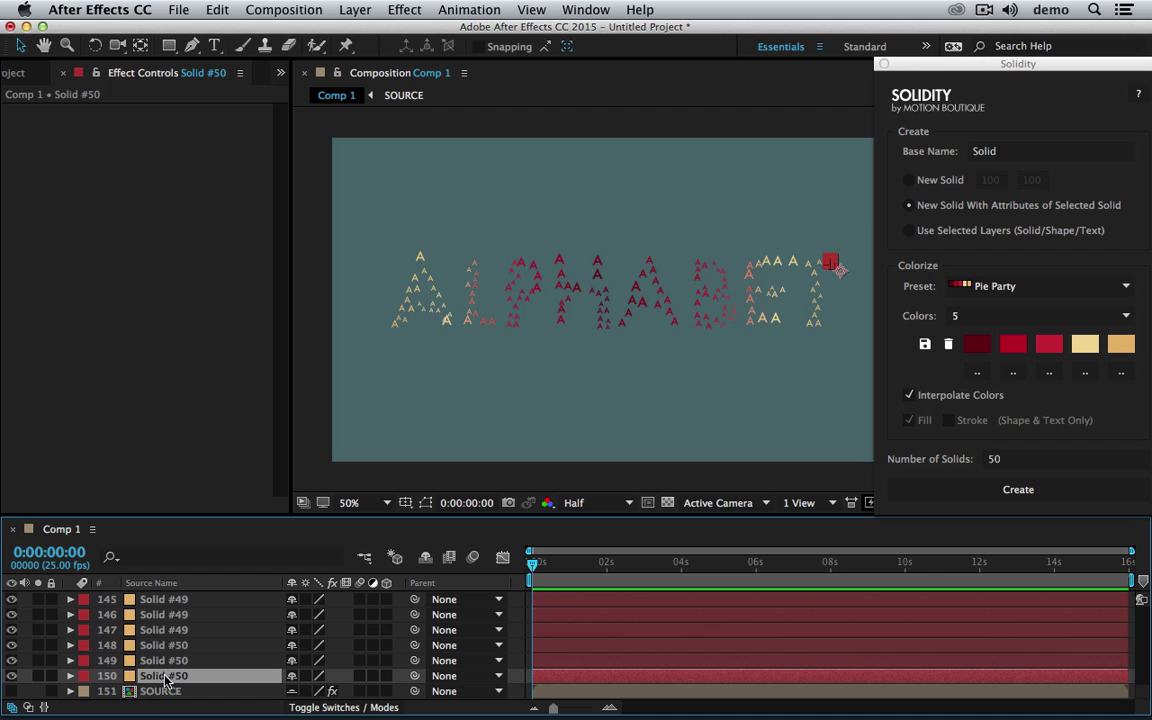
key(ctrl+a)
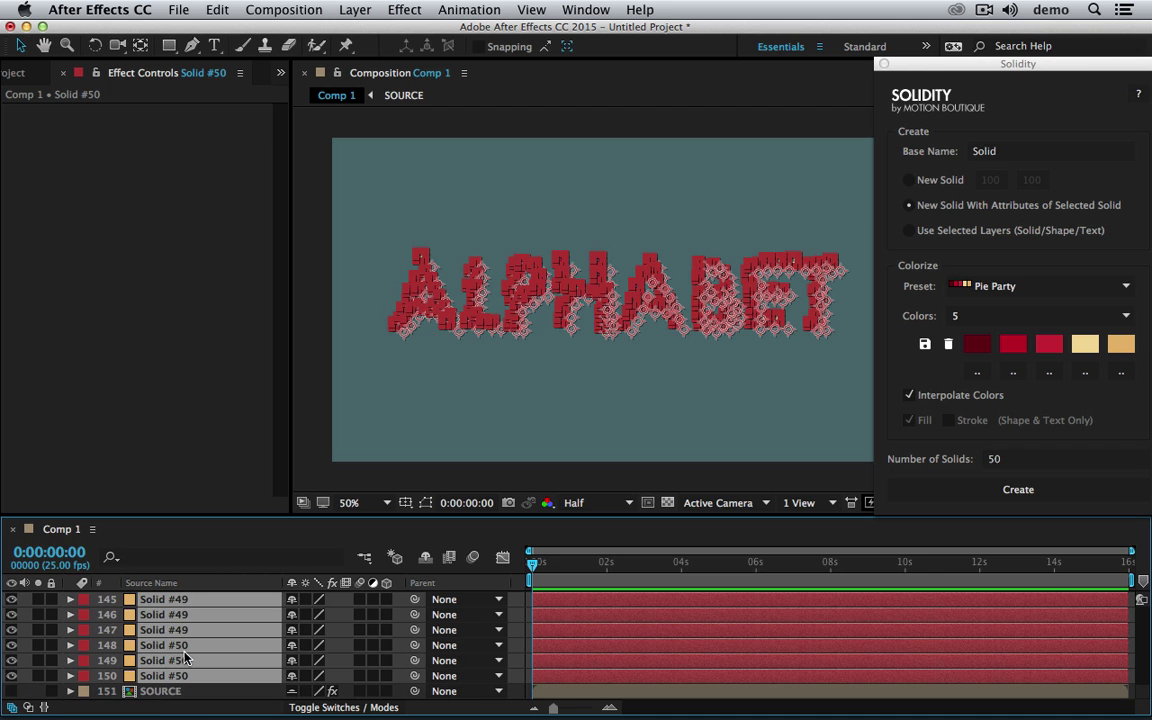
key(ctrl+d)
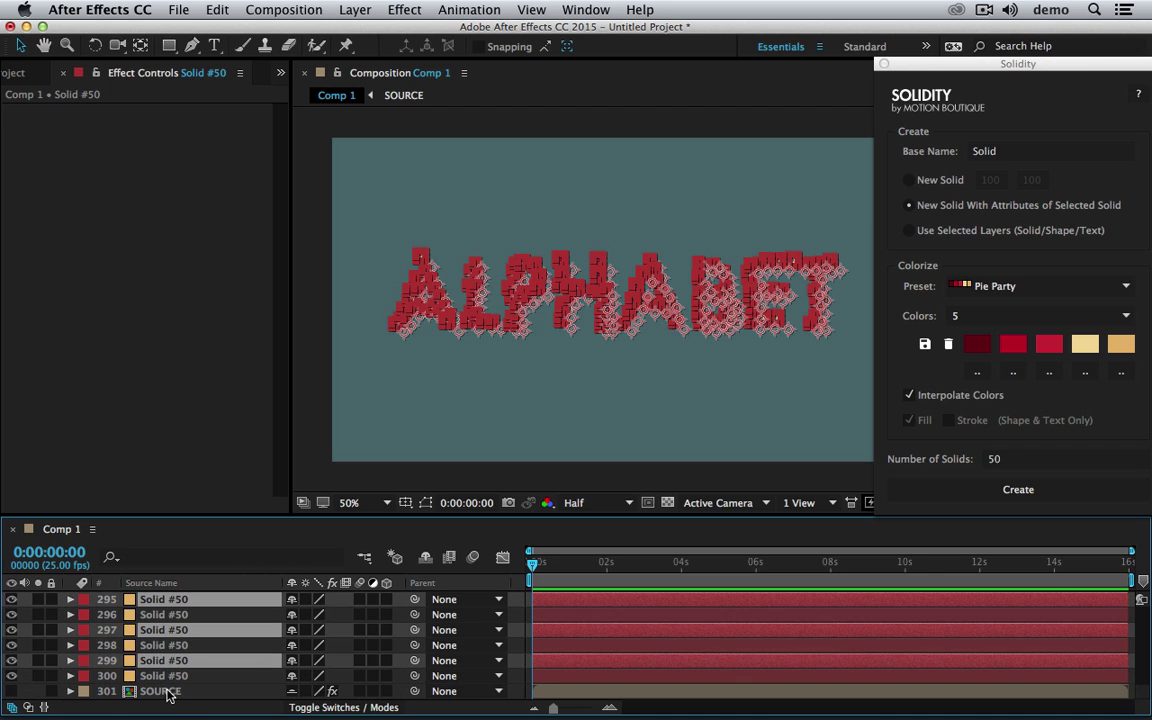
click(160, 691)
click(222, 240)
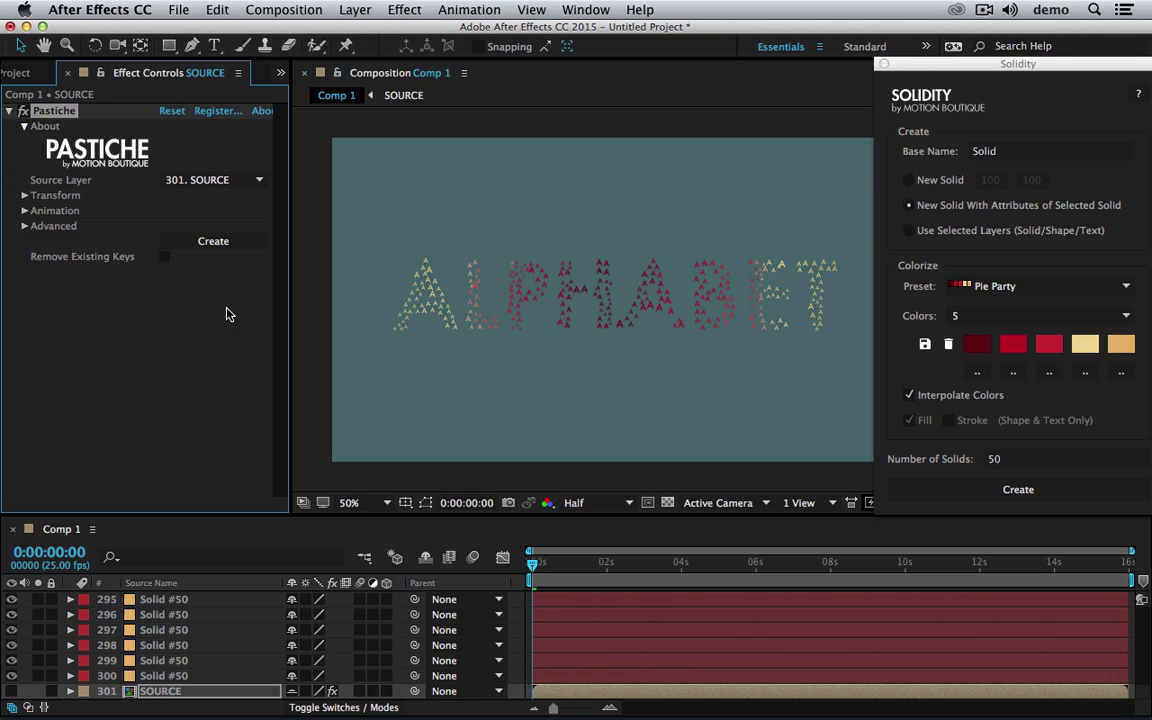
click(491, 386)
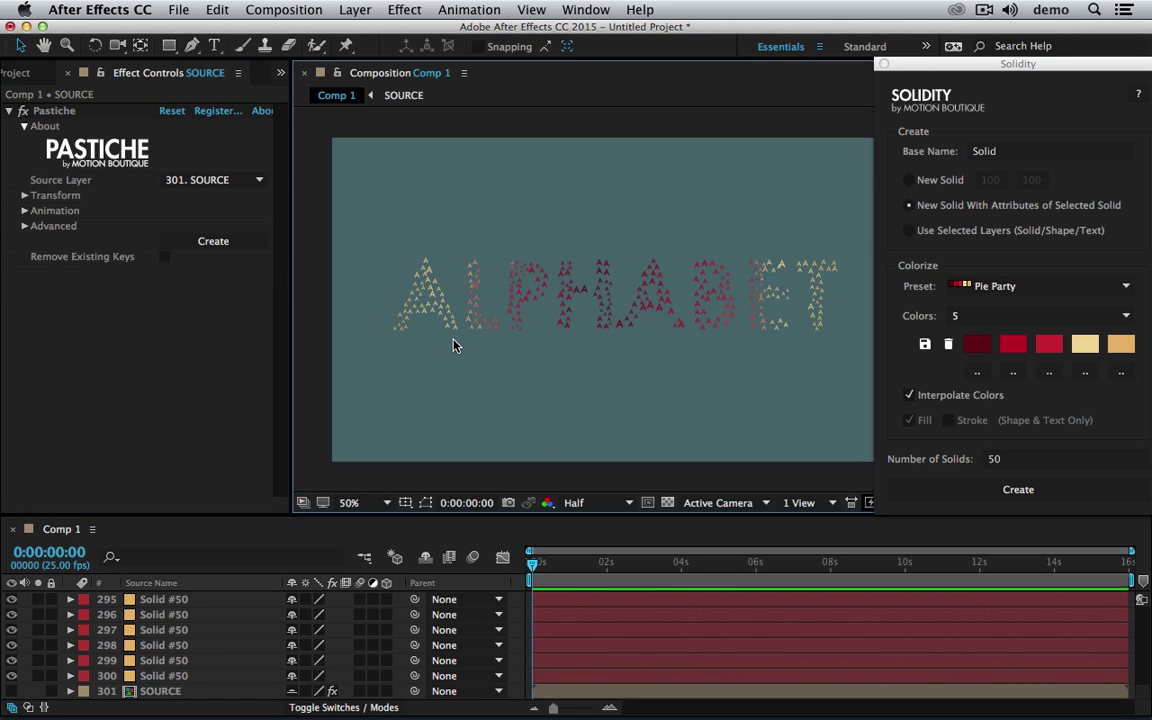
- Recolour all Solid #50 layers with Garden Swimming Pool via Use Selected Layers, then undo it
click(177, 648)
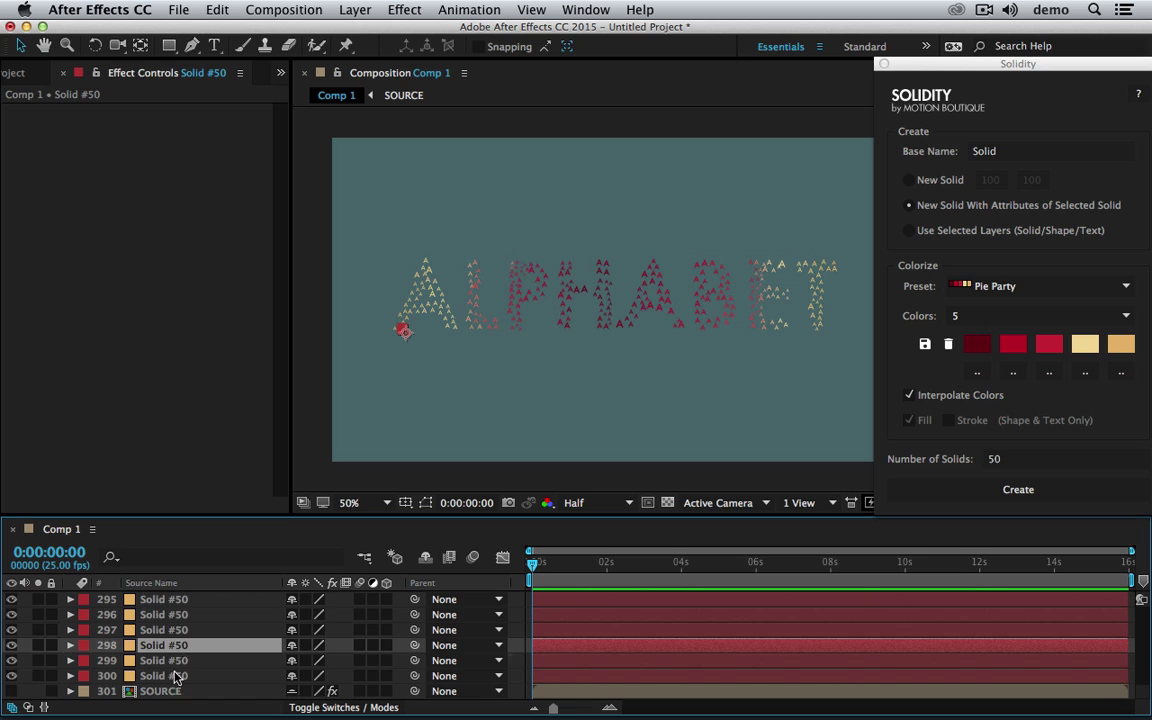
key(super+a)
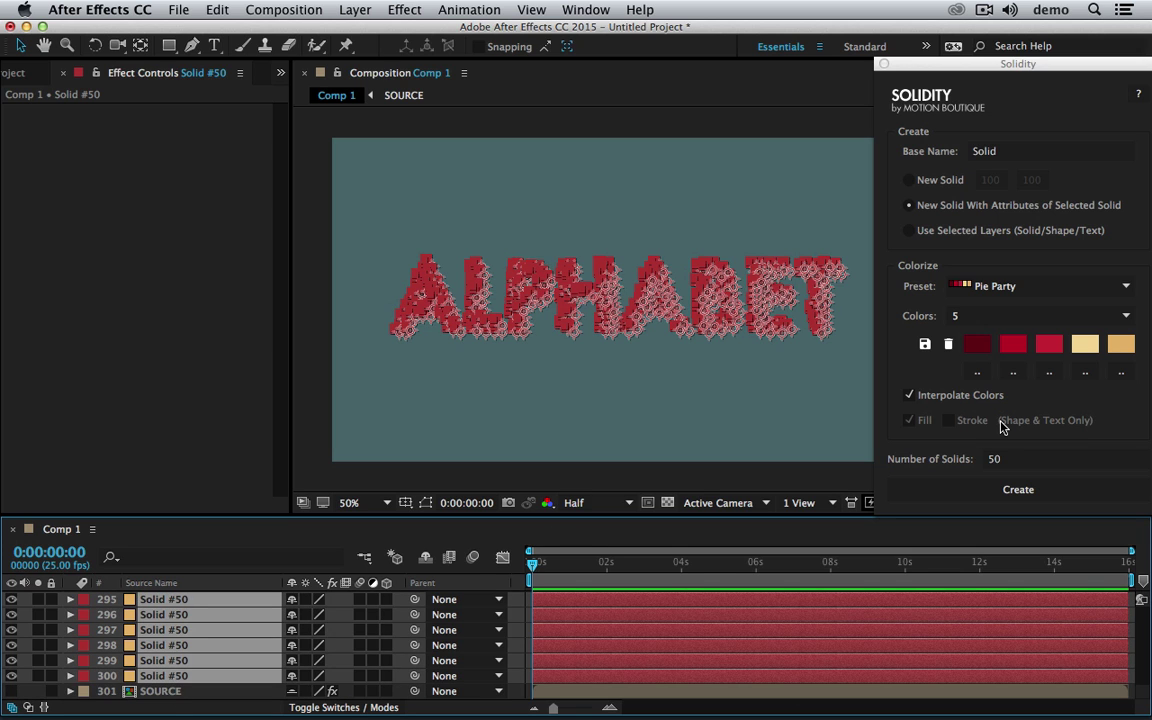
click(1016, 287)
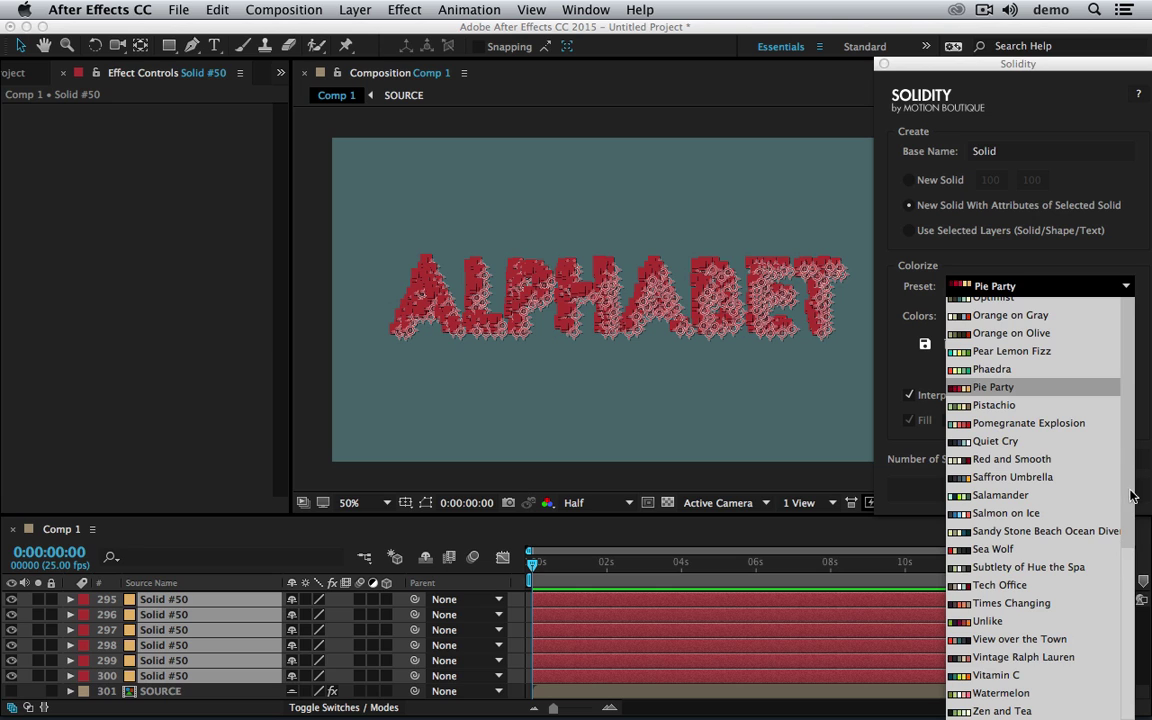
scroll(1118, 462, up, 5)
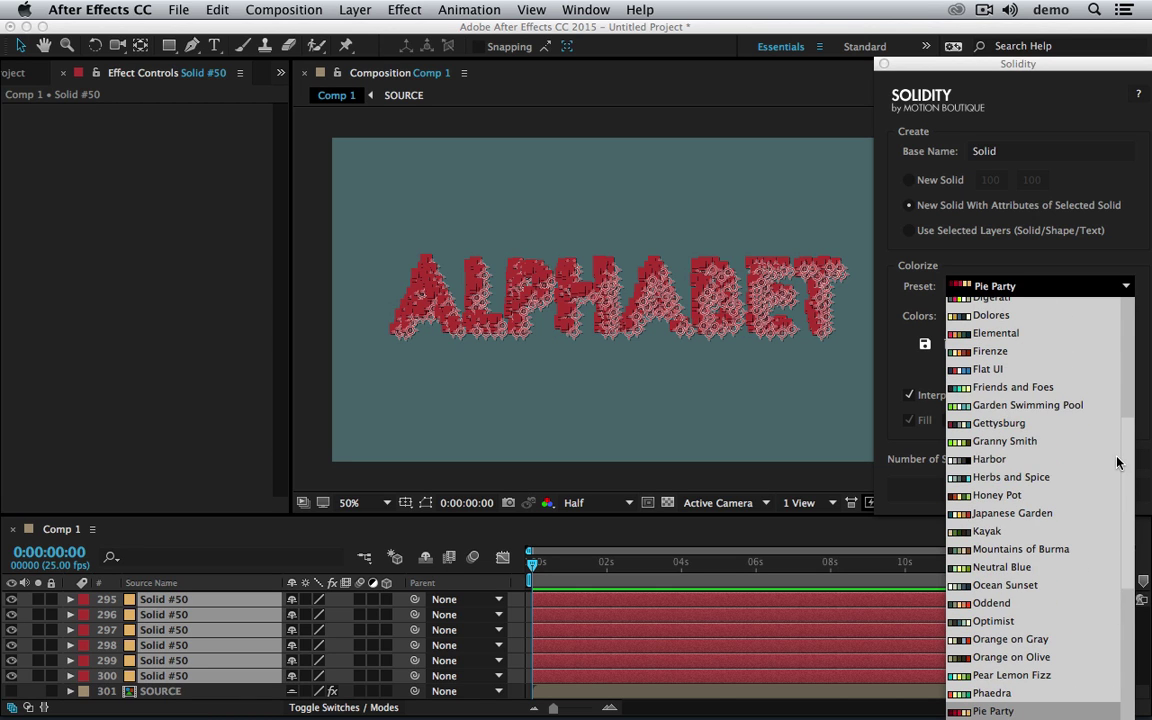
click(1043, 407)
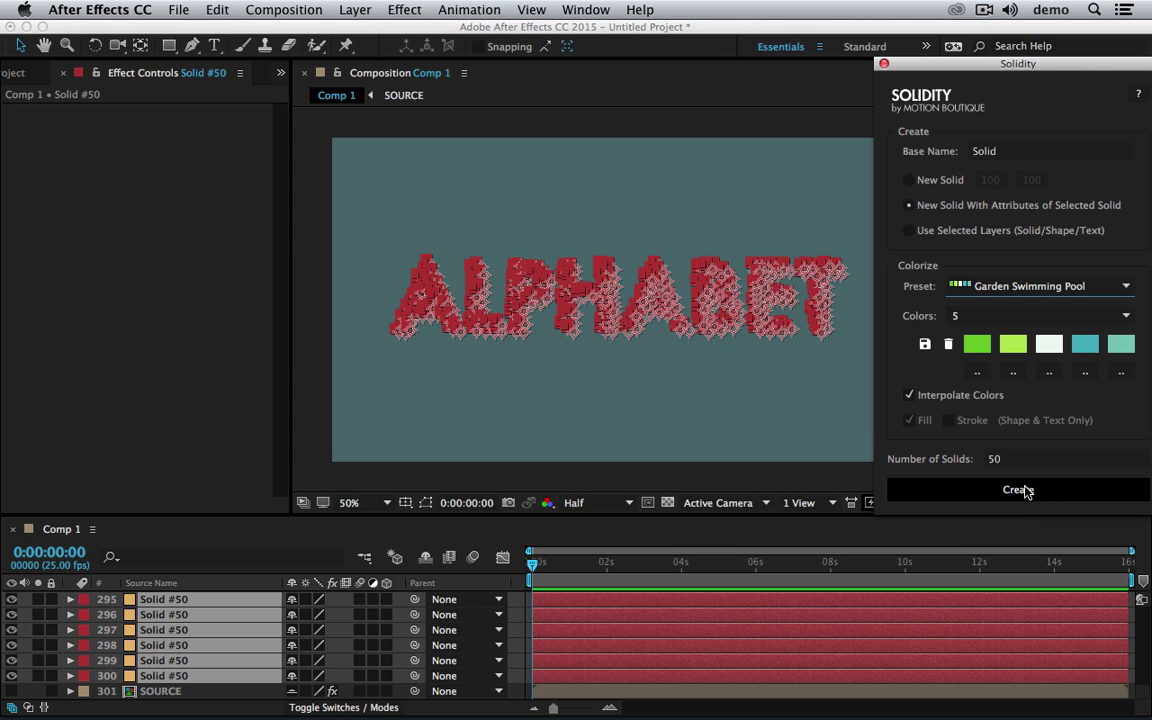
click(909, 230)
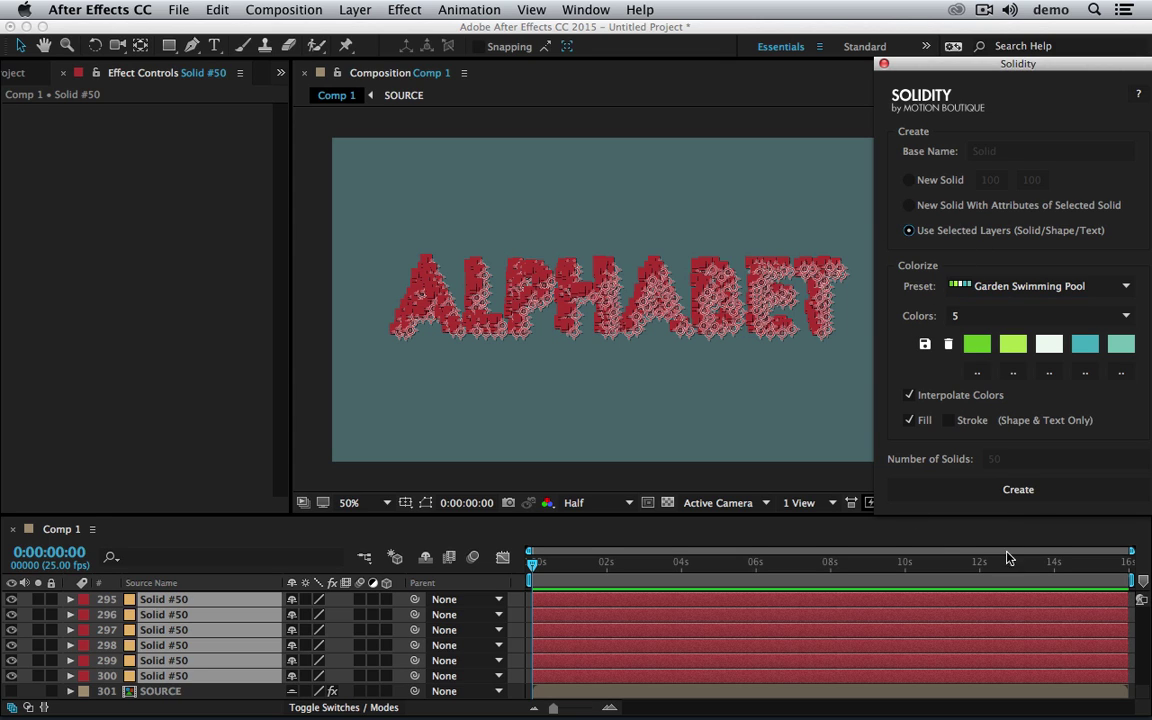
click(995, 497)
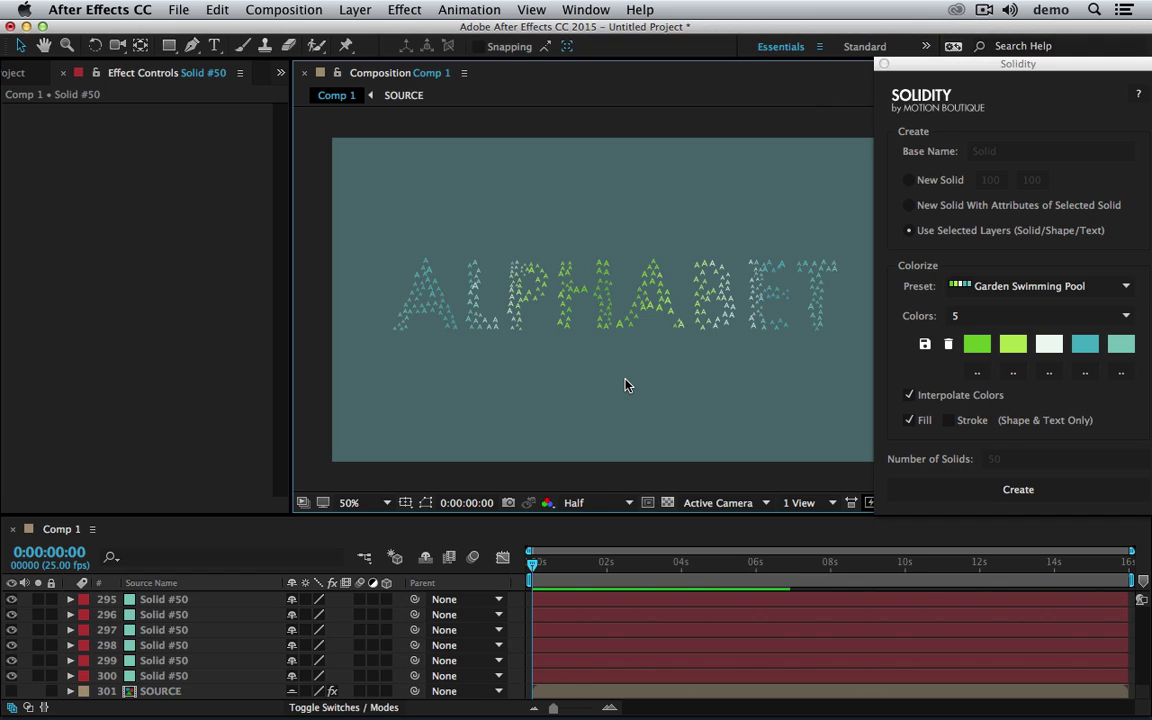
key(super+z)
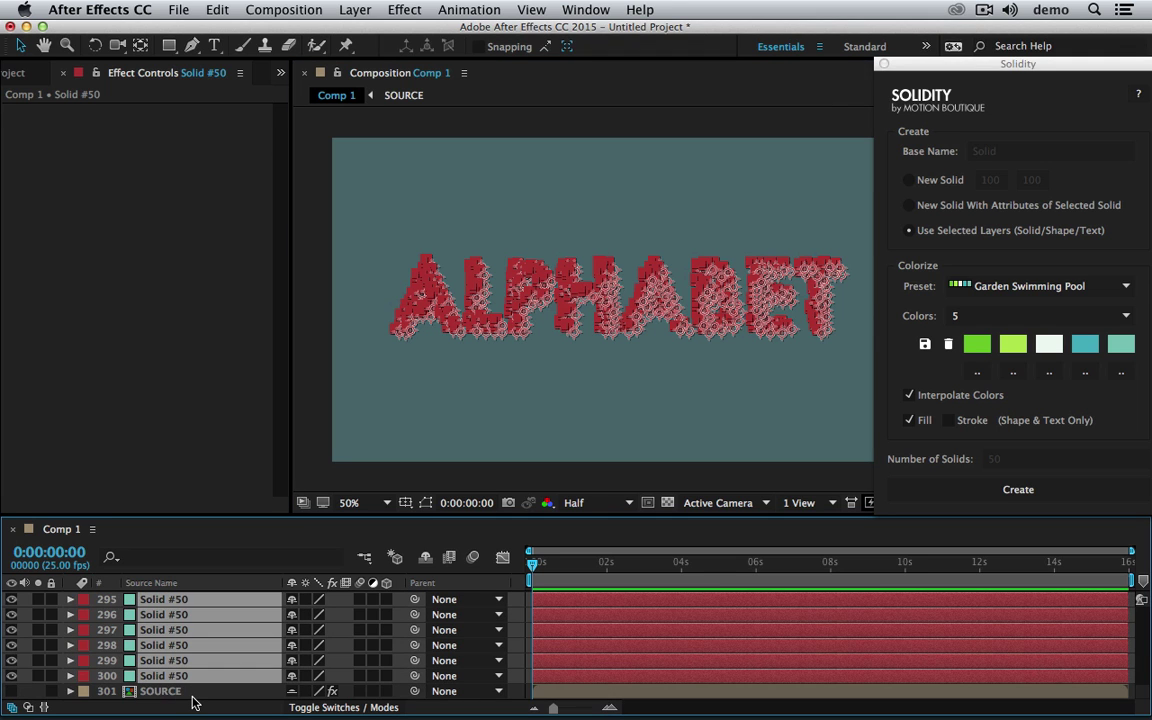
- Remove the solid layers and run the Alphabet.jsx script
key(super+z)
click(178, 9)
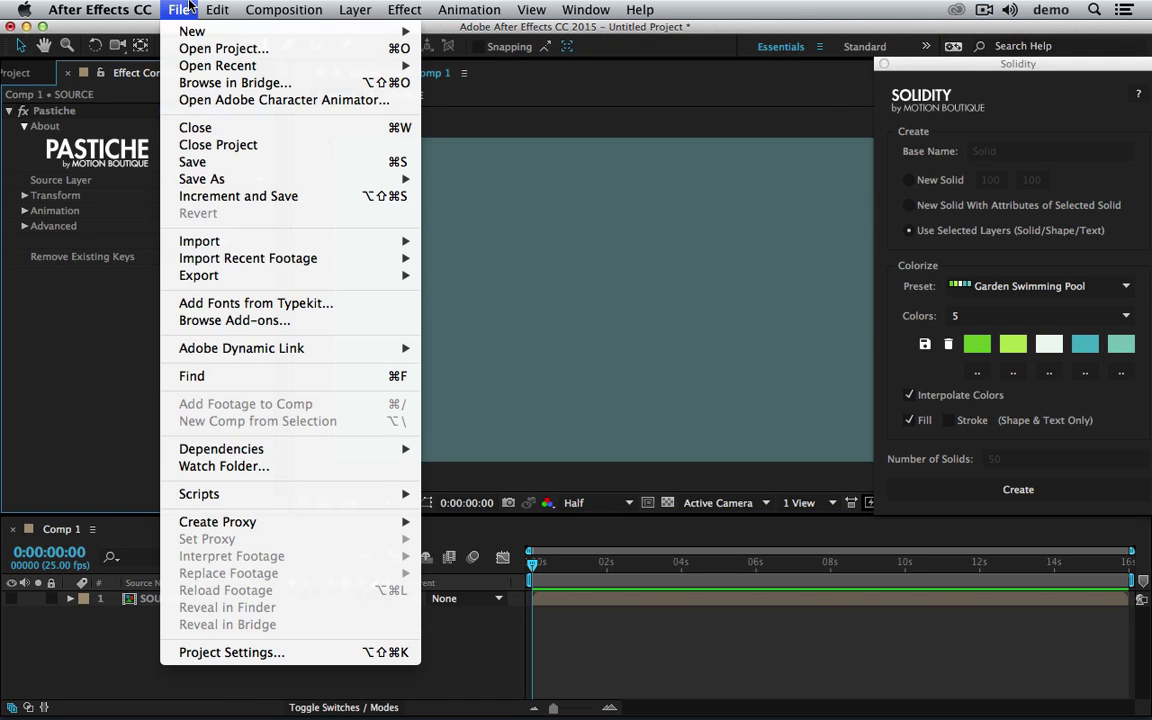
mouse_move(321, 494)
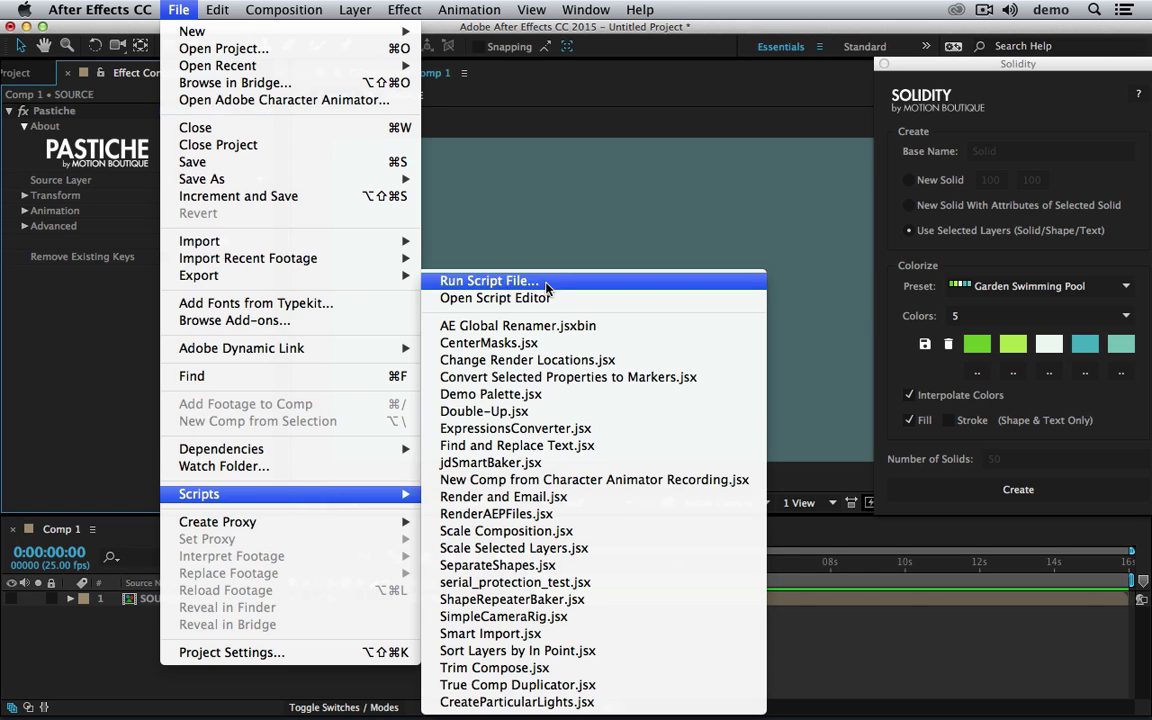
click(500, 280)
double_click(504, 183)
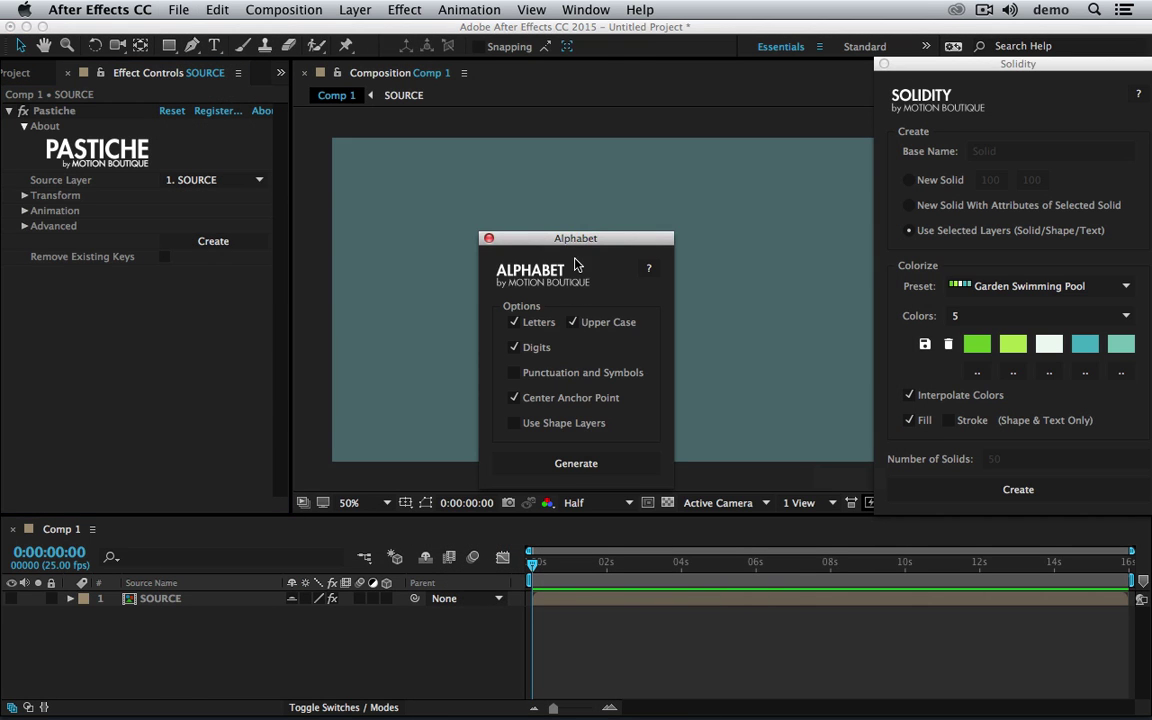
- Move the Alphabet window aside and create a selected 'A' text layer for it to use
drag(519, 237, 219, 134)
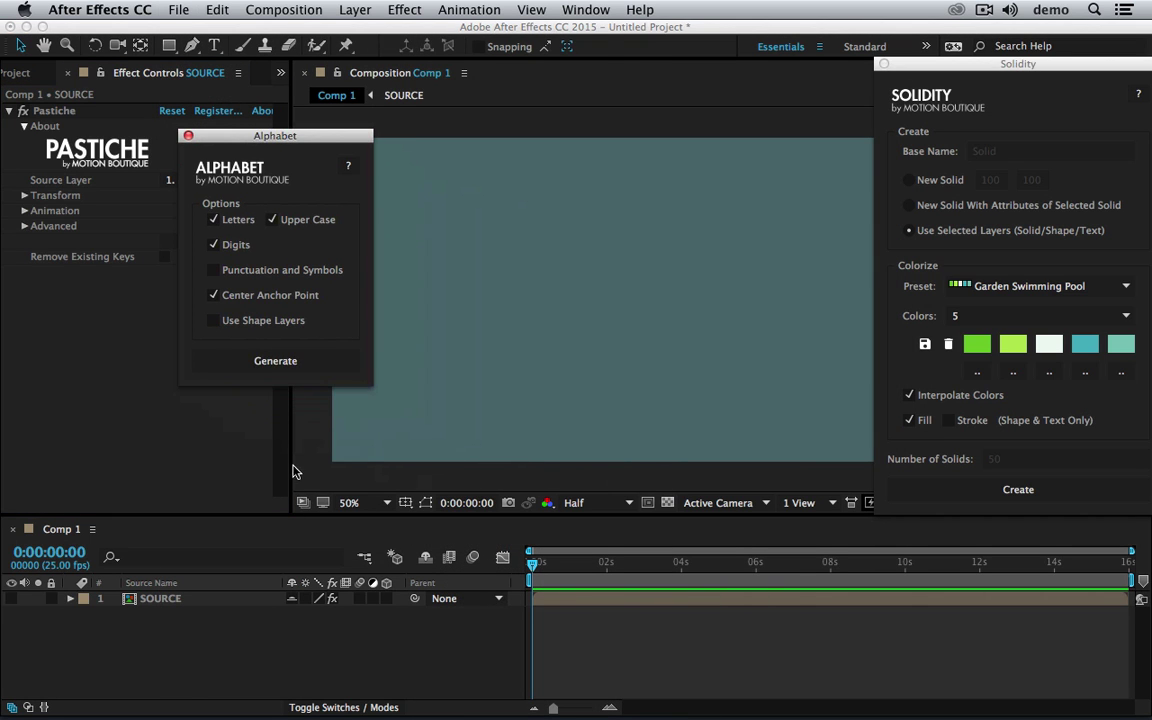
click(272, 372)
click(694, 270)
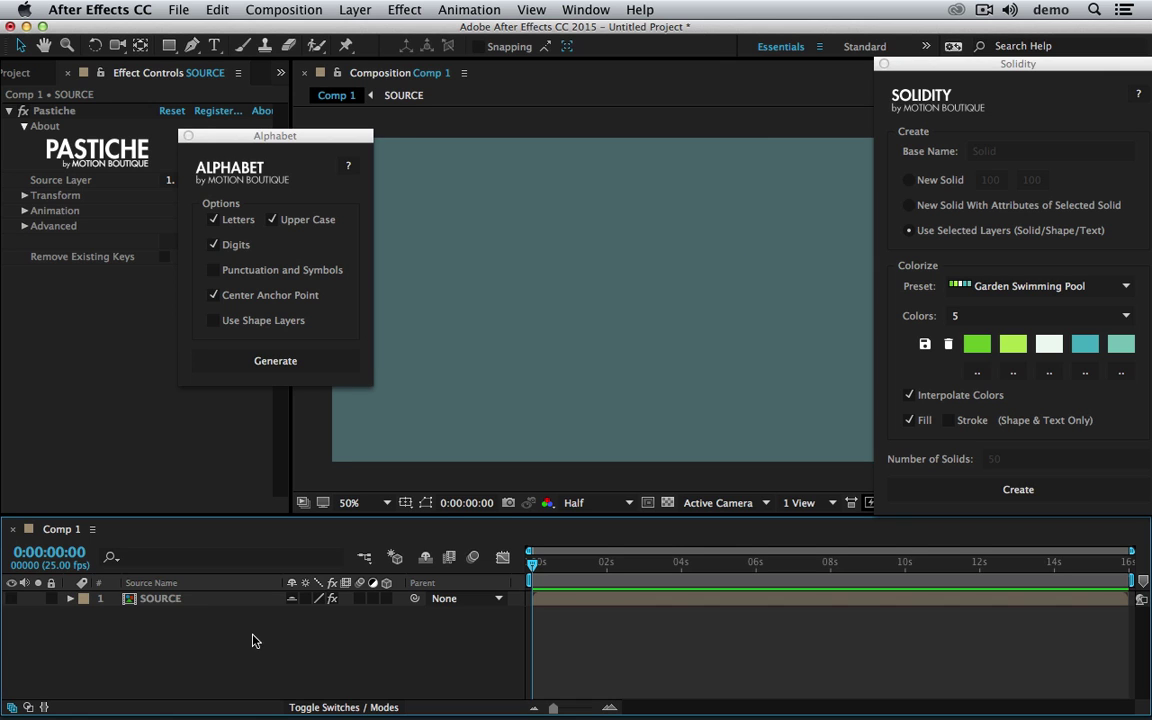
key(ctrl+t)
click(505, 390)
text(A)
key(KP_Enter)
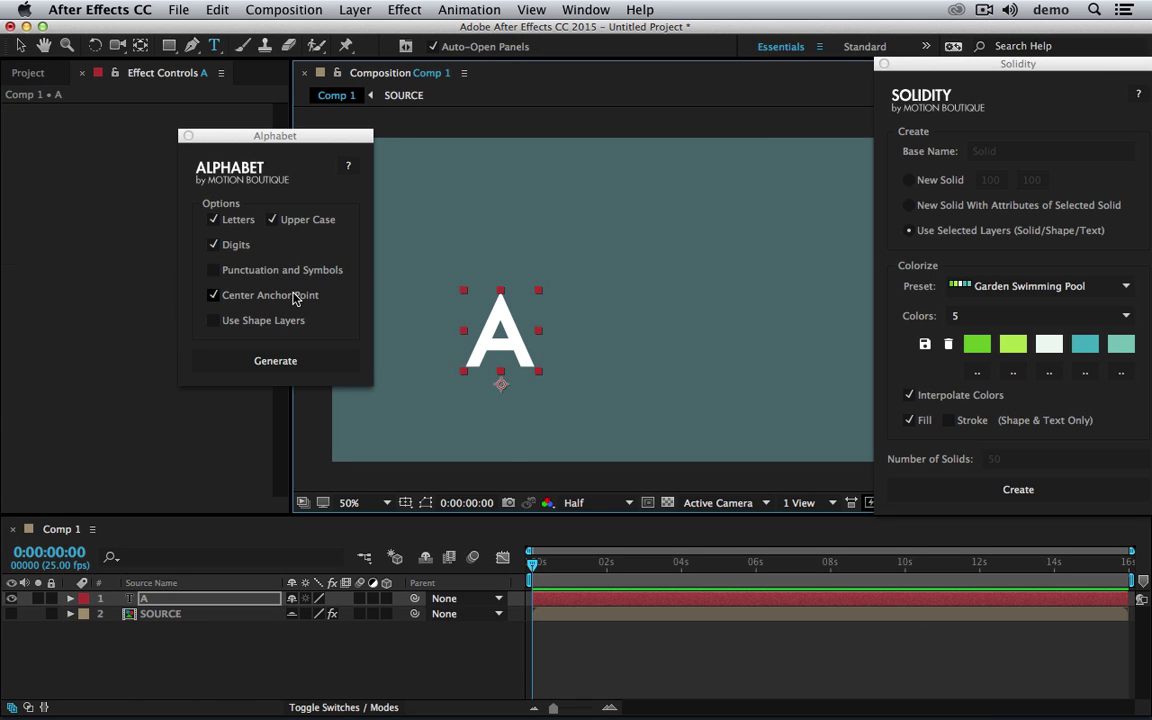
click(177, 599)
- Generate character layers without Upper Case or Digits, with Punctuation included
click(311, 367)
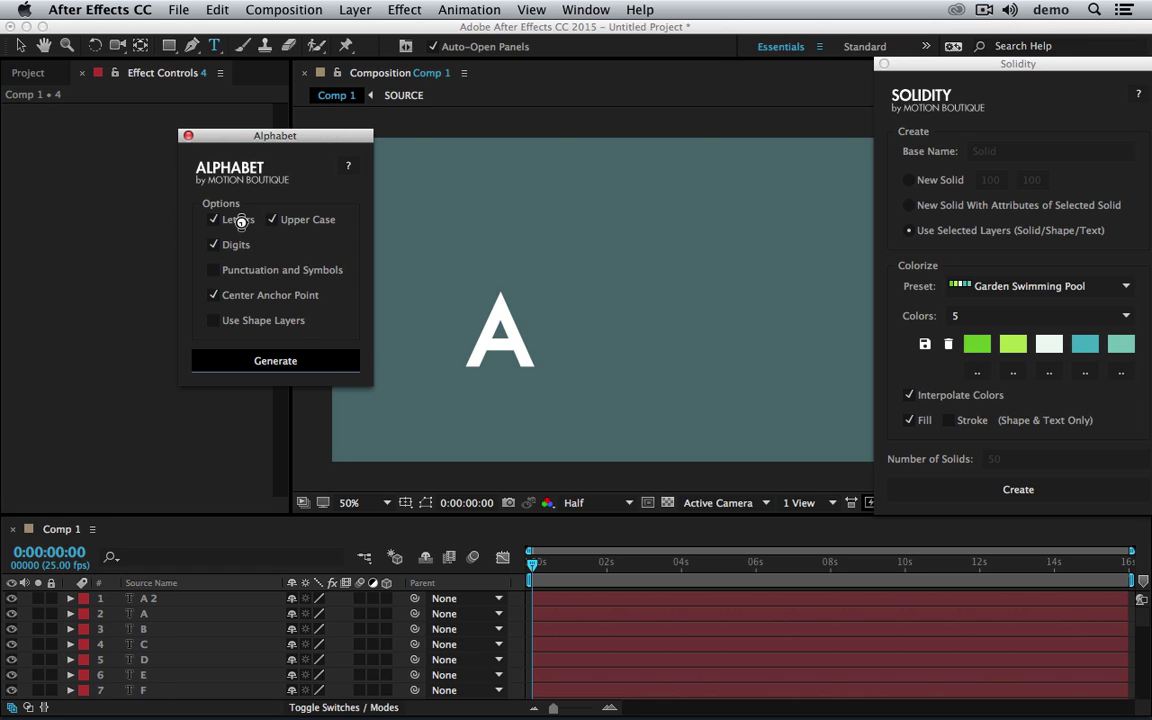
click(284, 223)
click(236, 246)
click(257, 270)
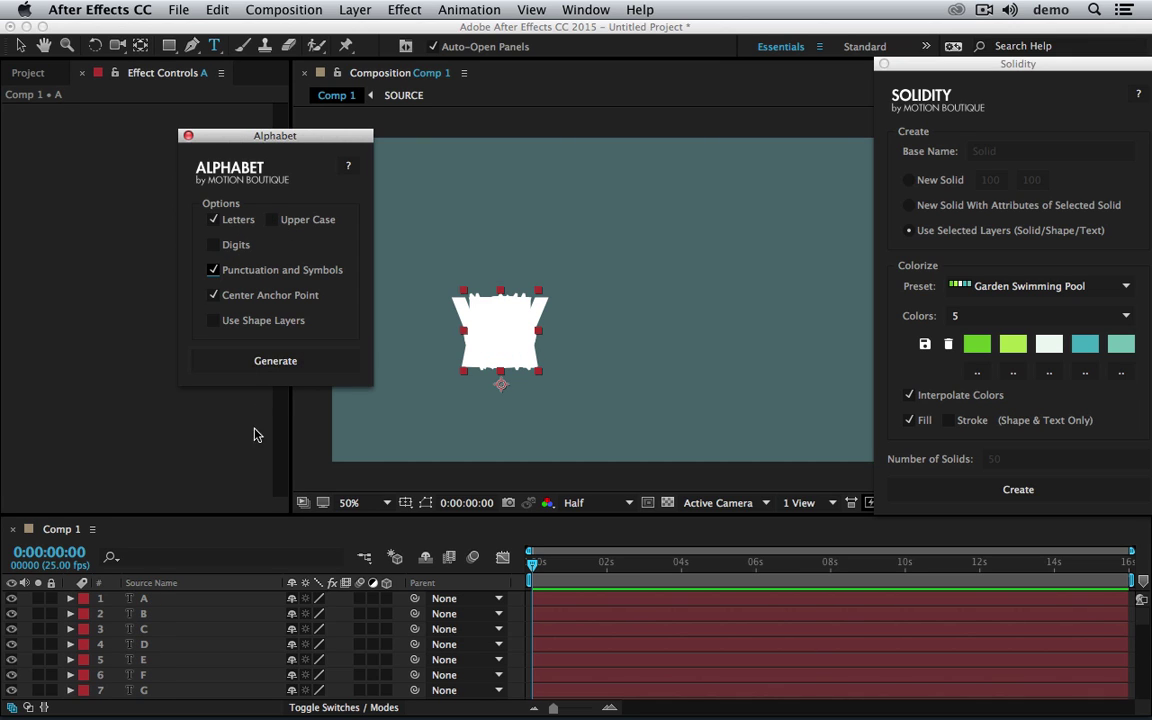
click(165, 598)
click(274, 361)
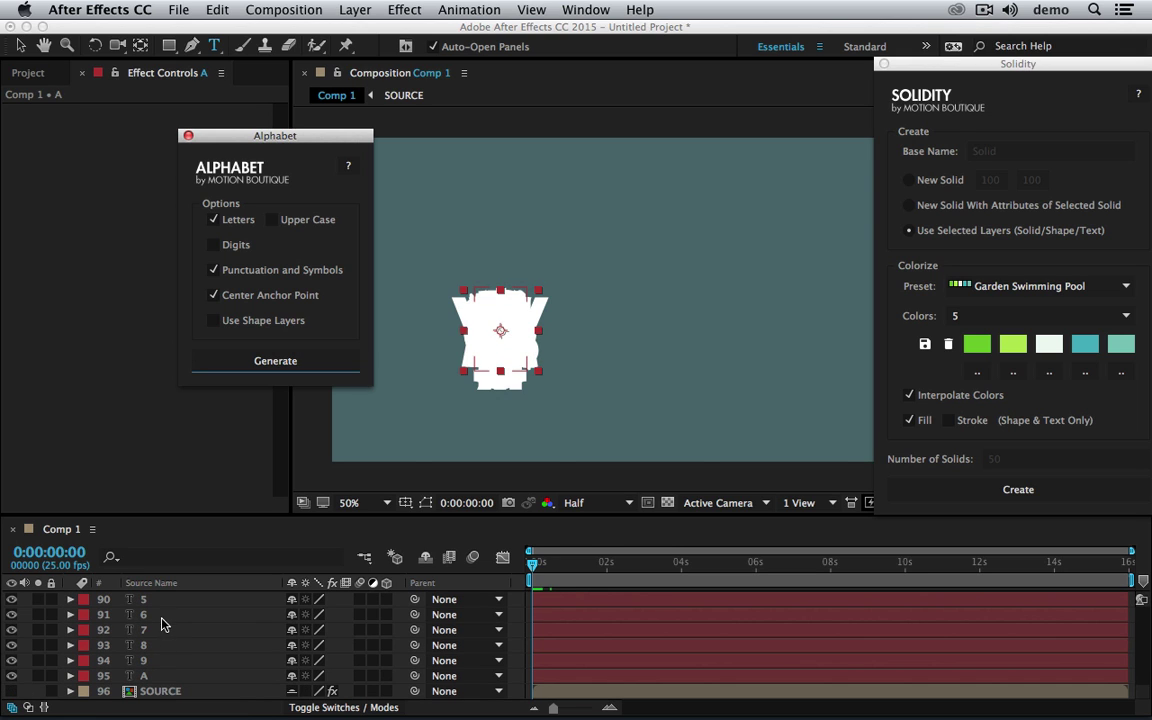
- Select all character layers and choose the 1944 Mustang preset in Solidity
click(168, 677)
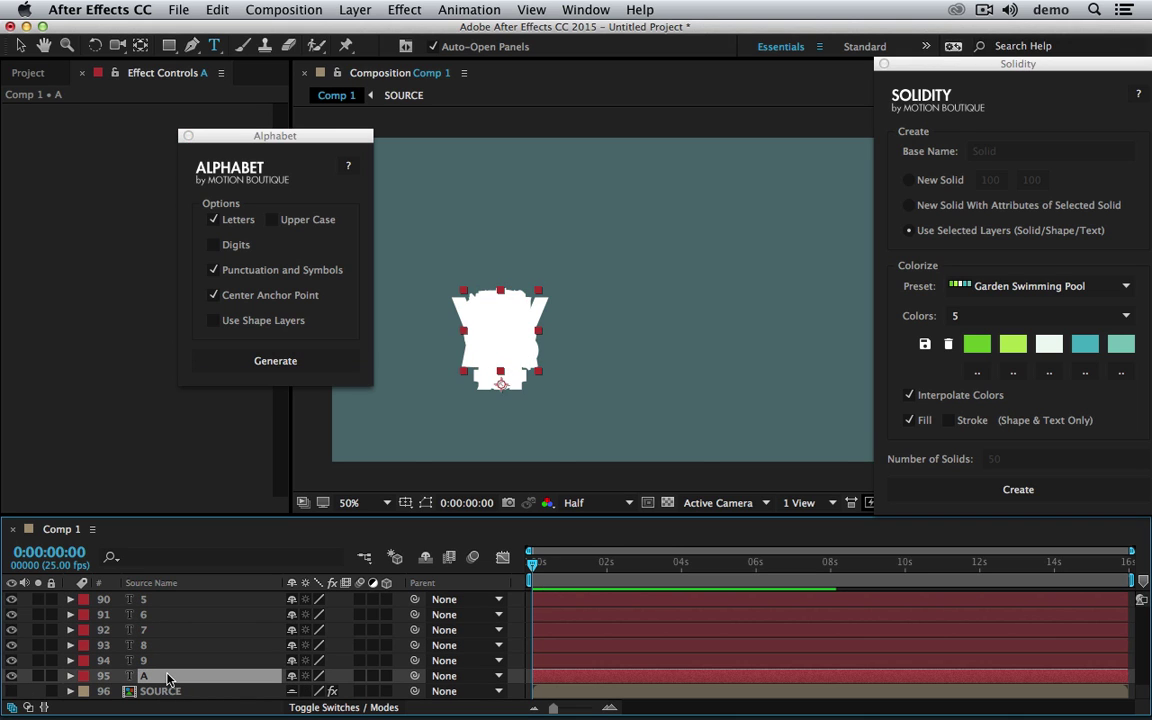
key(super+a)
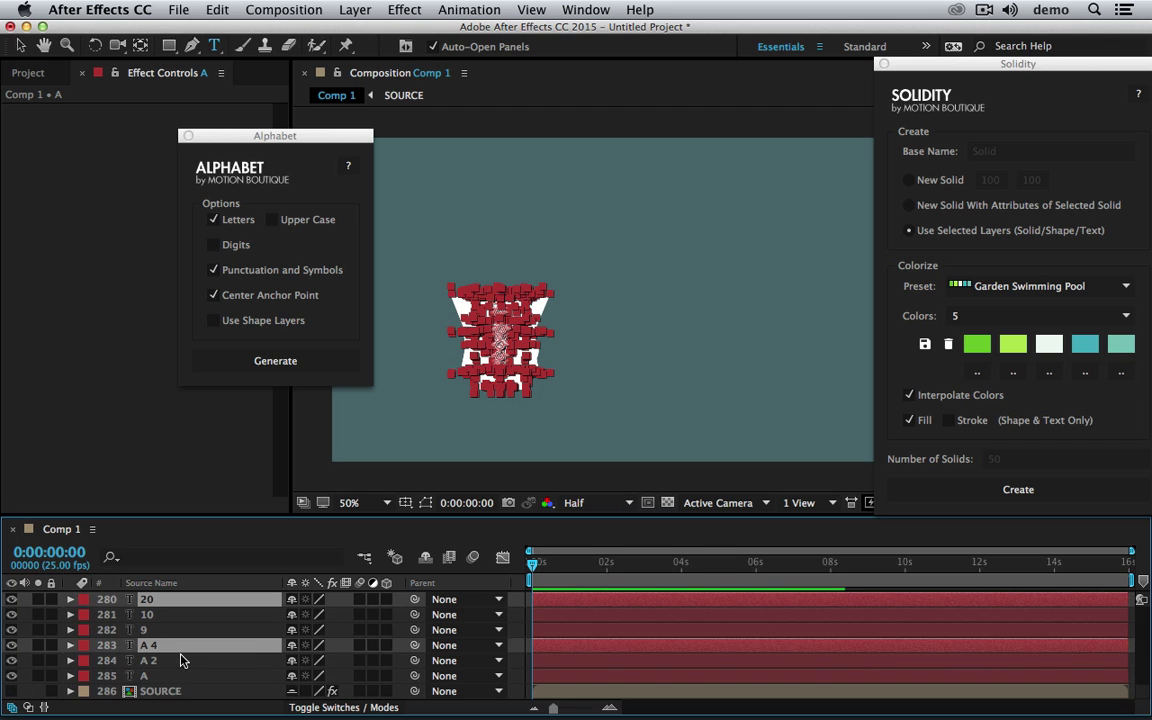
key(super+a)
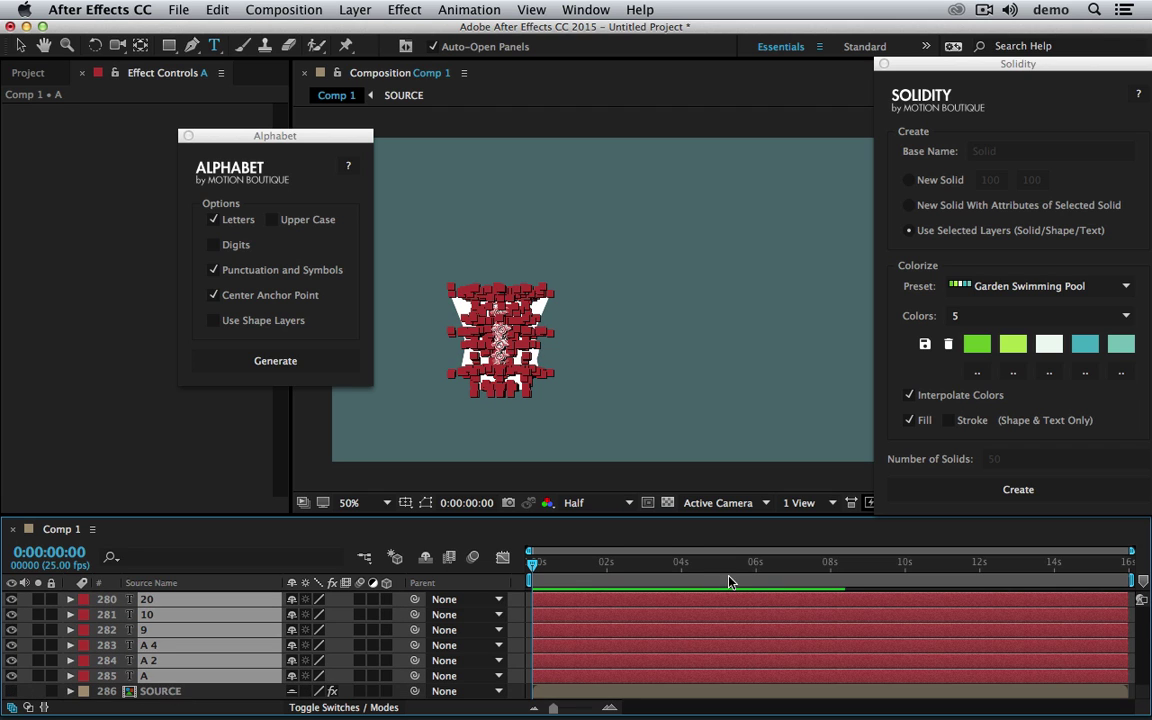
click(1050, 286)
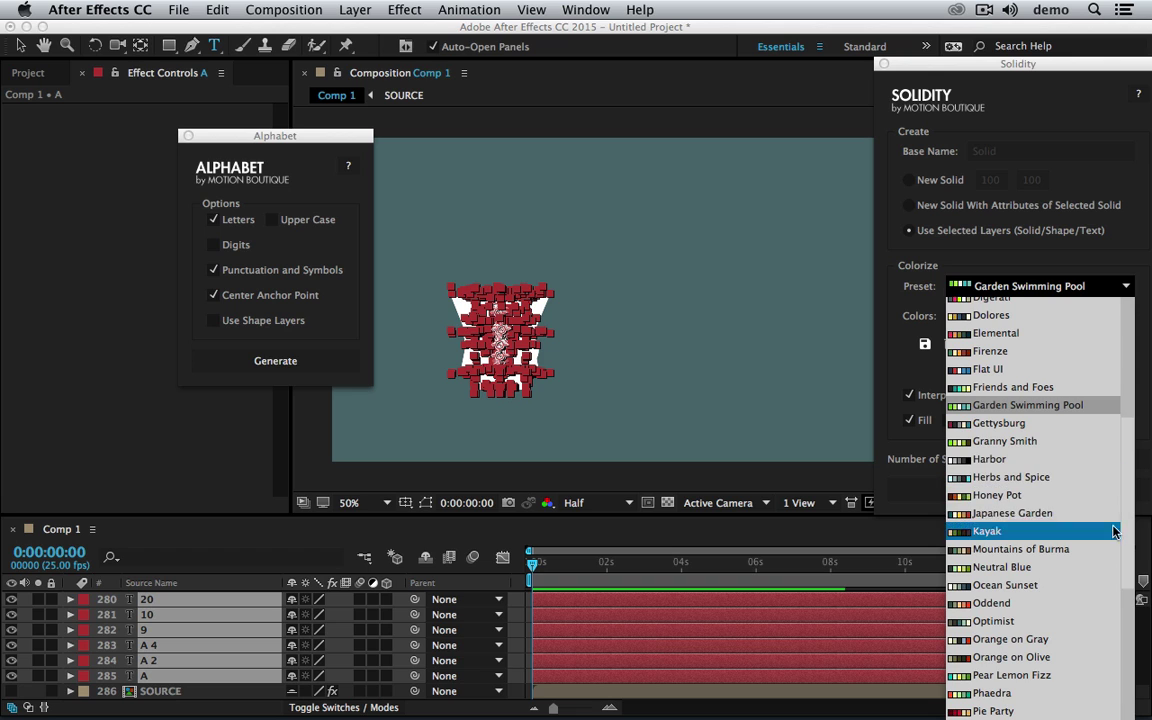
scroll(1129, 582, down, 5)
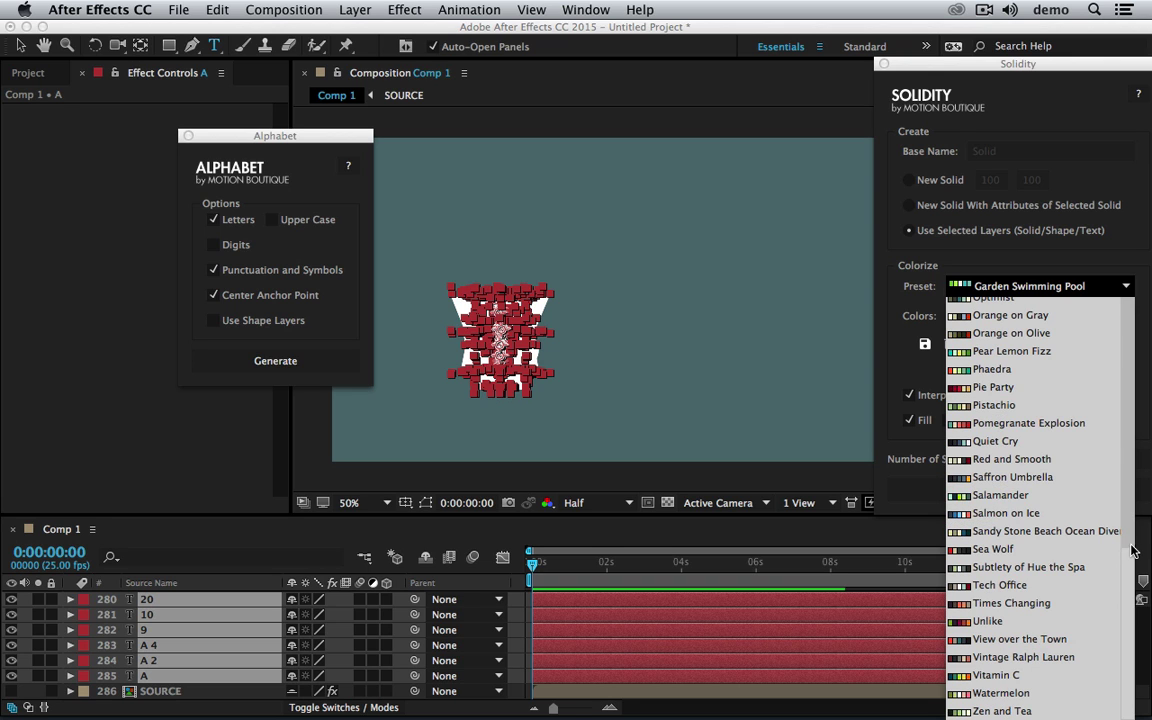
scroll(1064, 385, up, 10)
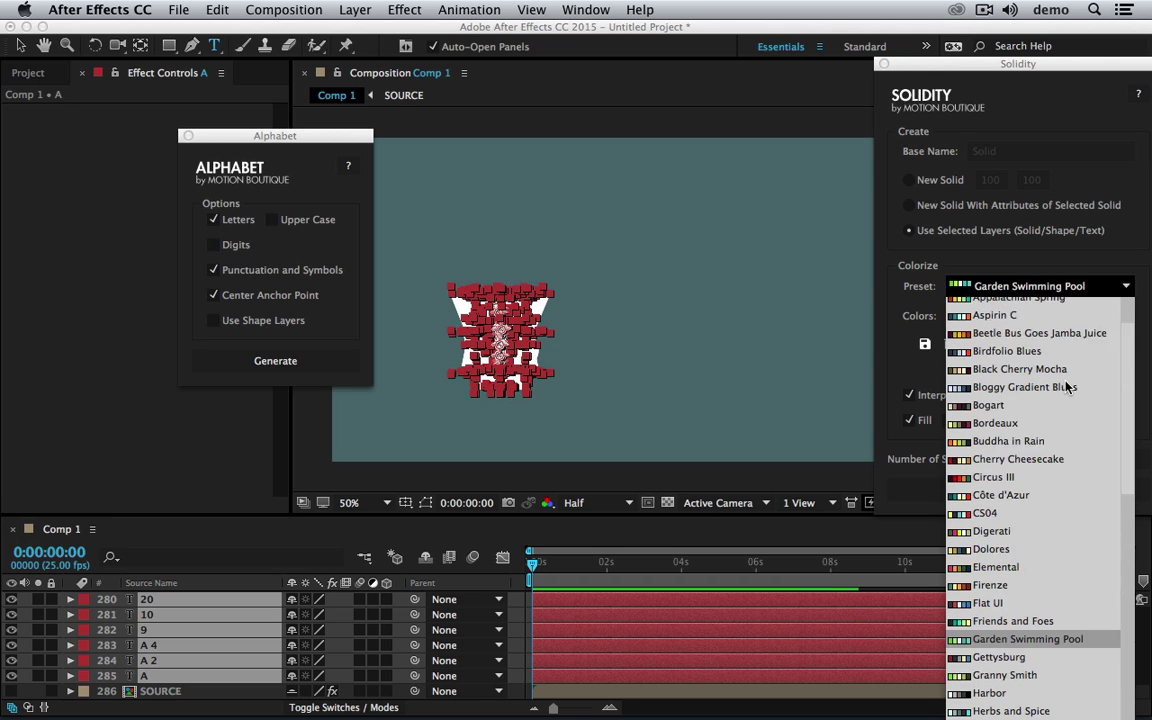
scroll(1062, 395, up, 2)
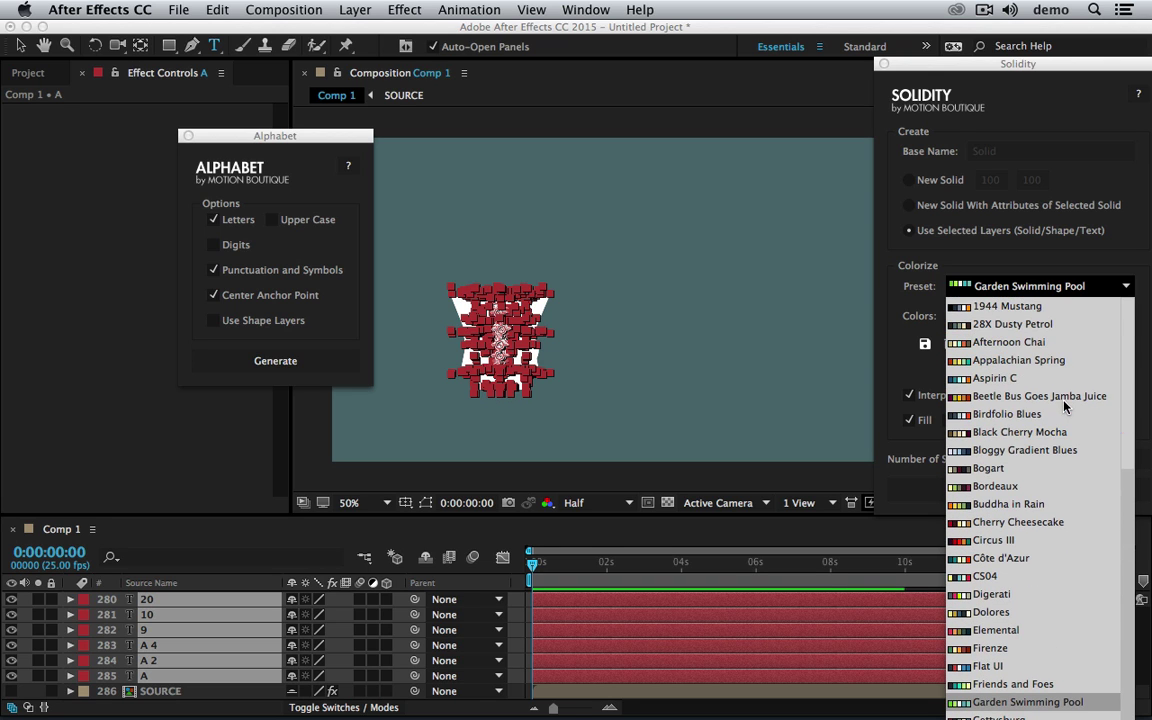
click(1036, 309)
- Apply the 1944 Mustang colours to the selected character layers
drag(312, 125, 162, 109)
click(1012, 237)
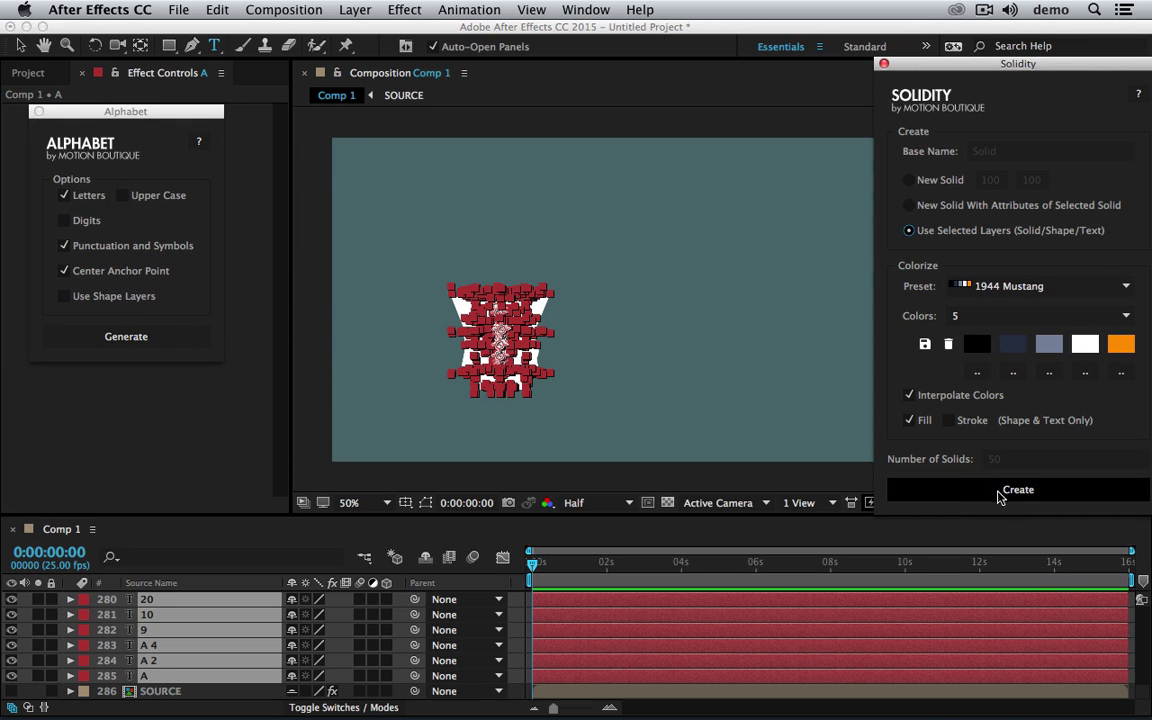
click(967, 493)
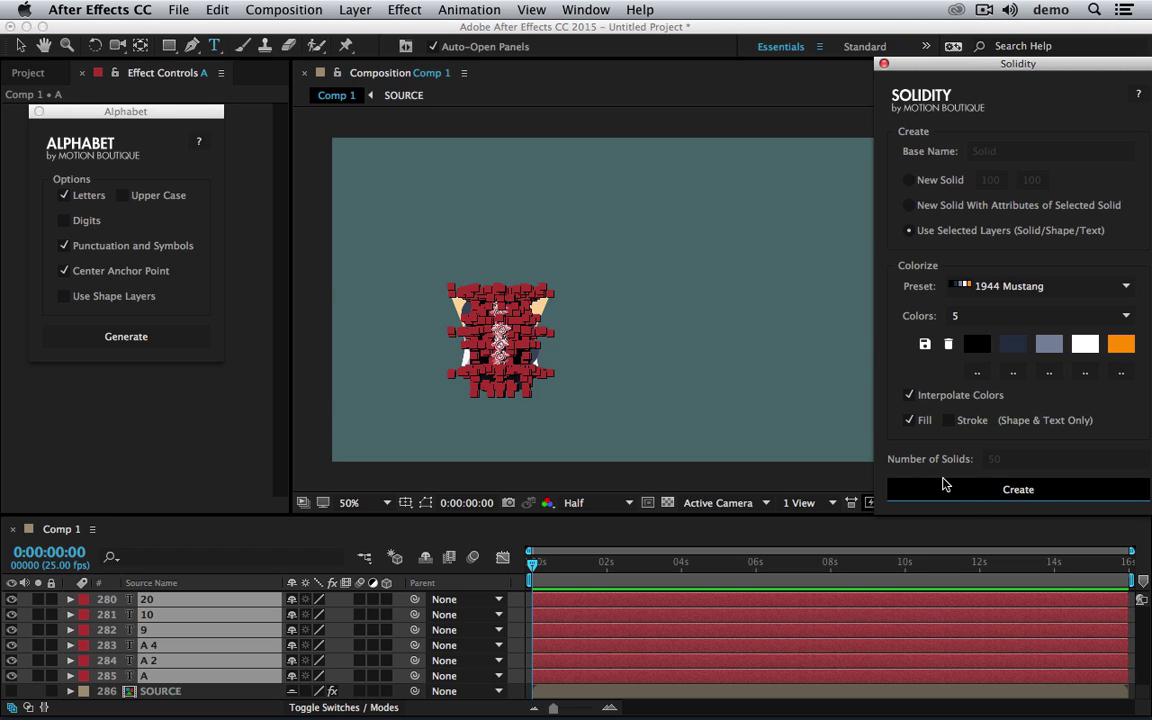
click(753, 410)
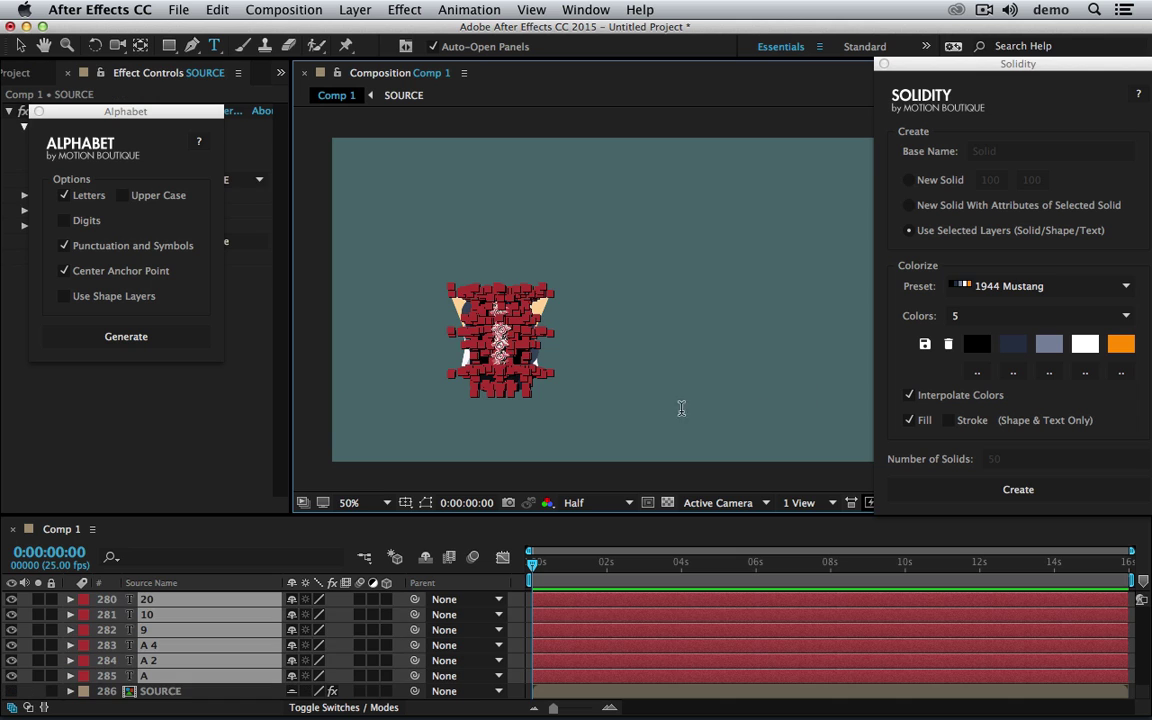
- Run Pastiche Create on the SOURCE layer to spell ALPHABET with the 1944 Mustang-coloured characters
key(v)
click(181, 691)
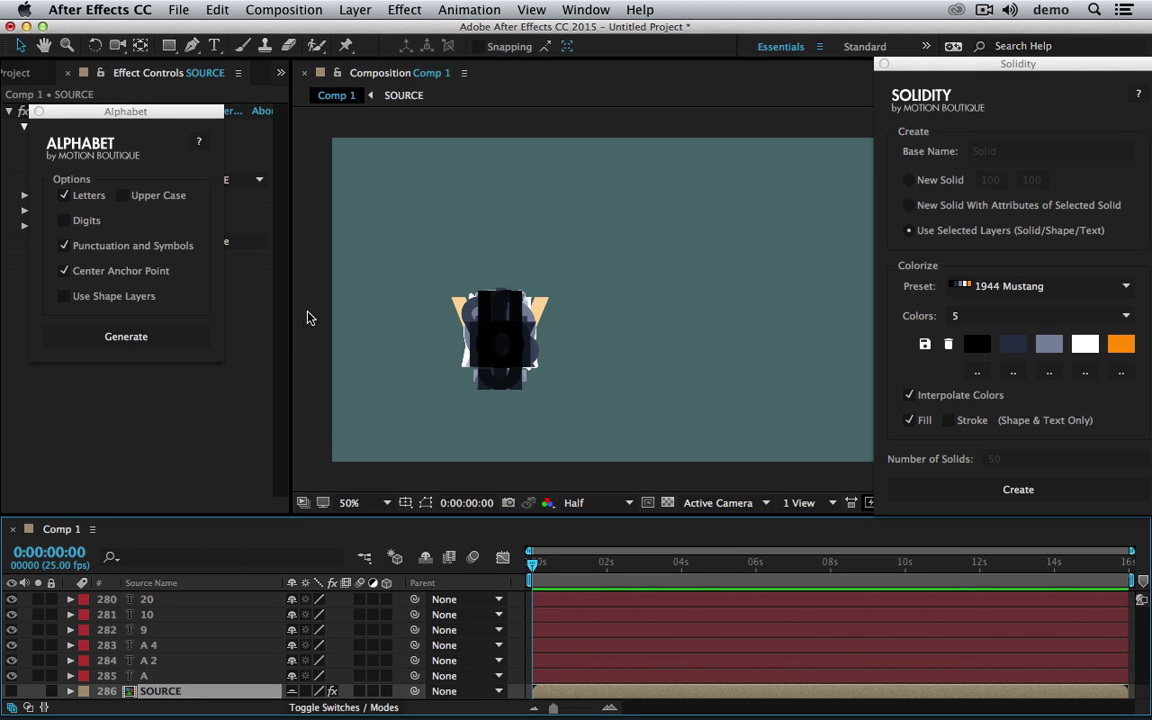
drag(170, 111, 157, 333)
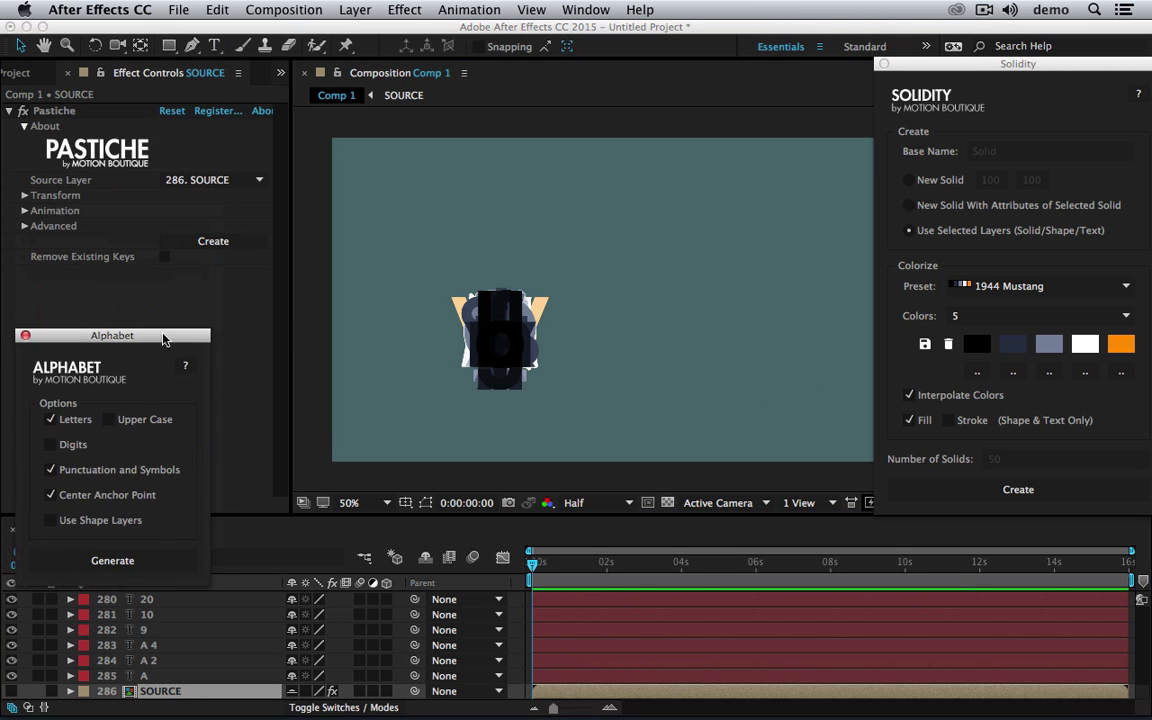
click(213, 241)
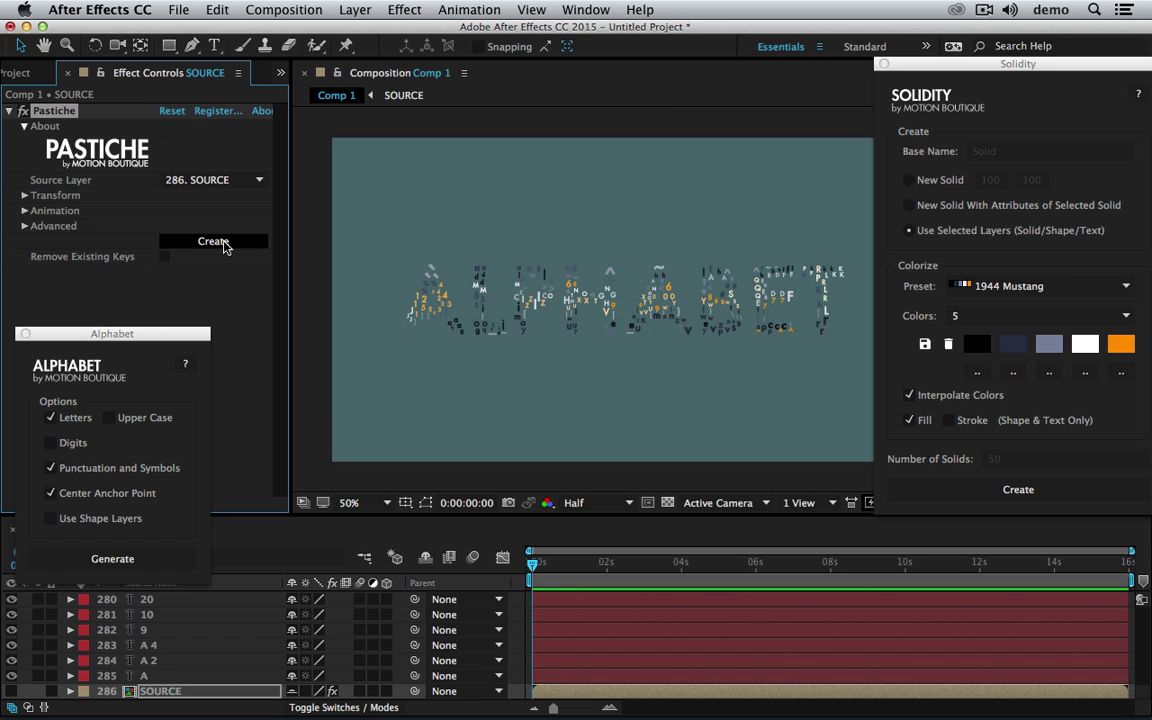